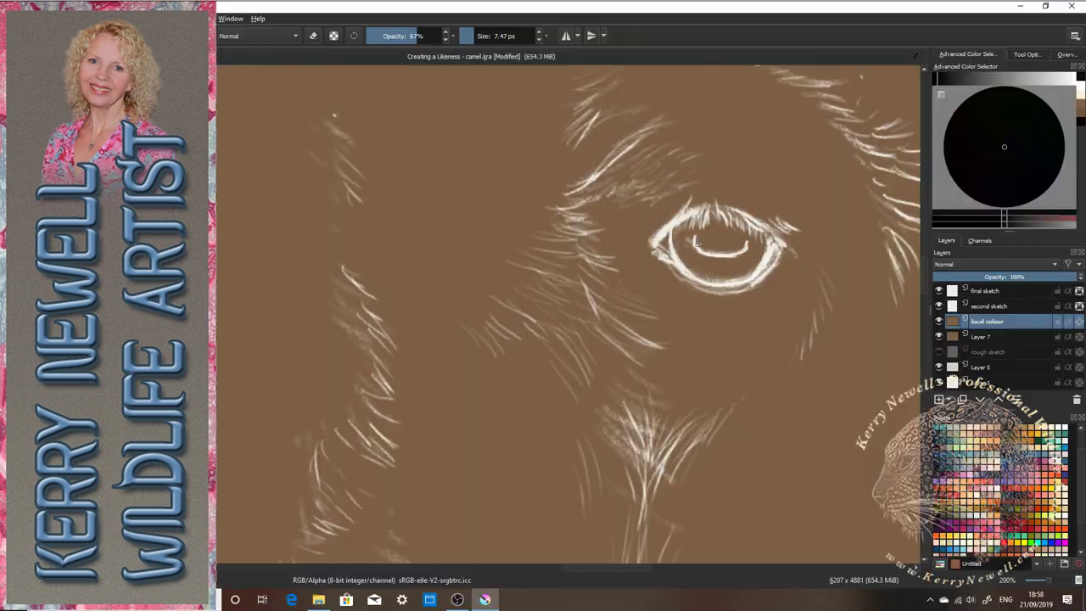
- Paint the lower edge of the camel's pupil and the ring around its iris in black on the local colour layer
mouse_move(709, 247)
left_mouse_down()
mouse_move(741, 247)
mouse_move(701, 246)
mouse_move(743, 243)
mouse_move(717, 251)
mouse_move(676, 223)
mouse_move(698, 278)
left_mouse_up()
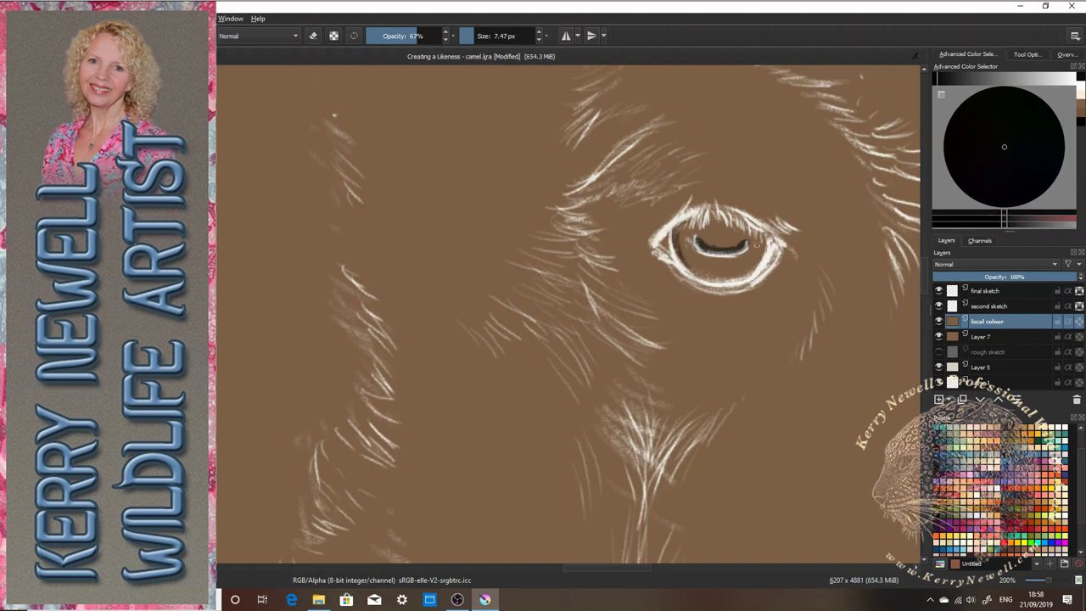
mouse_move(757, 243)
left_mouse_down()
mouse_move(740, 276)
mouse_move(709, 280)
mouse_move(675, 237)
mouse_move(750, 270)
mouse_move(718, 280)
left_mouse_up()
mouse_move(709, 222)
left_mouse_down()
mouse_move(734, 219)
mouse_move(758, 236)
mouse_move(743, 221)
mouse_move(680, 234)
mouse_move(756, 233)
mouse_move(759, 255)
left_mouse_up()
left_click_drag(697, 267, 690, 260)
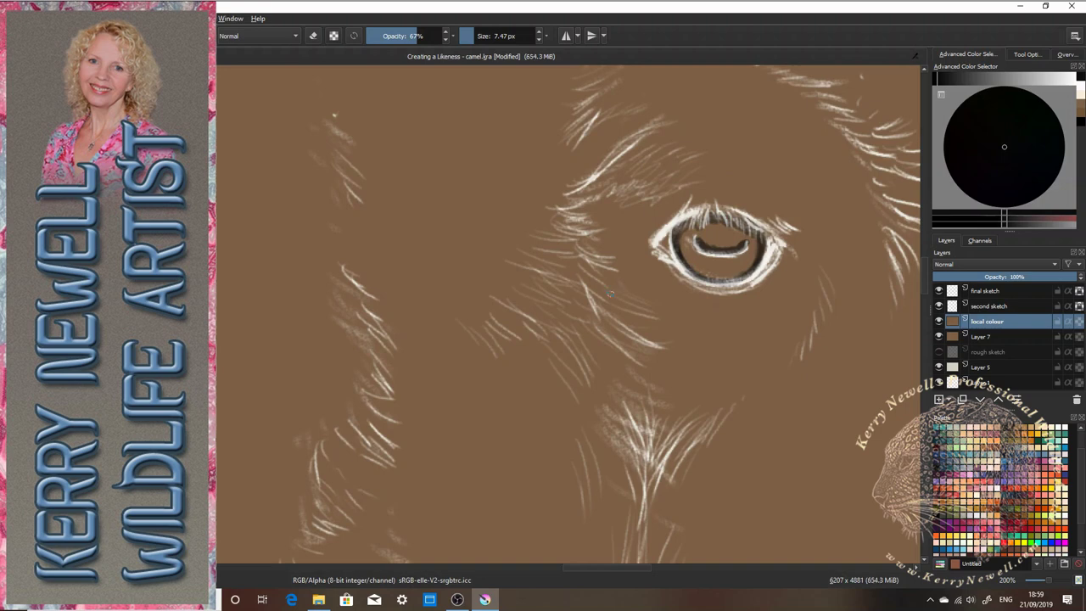
- Mix a dark orange-brown and paint the iris between the pupil and the black outer ring
left_click(1082, 113)
left_click_drag(1017, 218, 1052, 221)
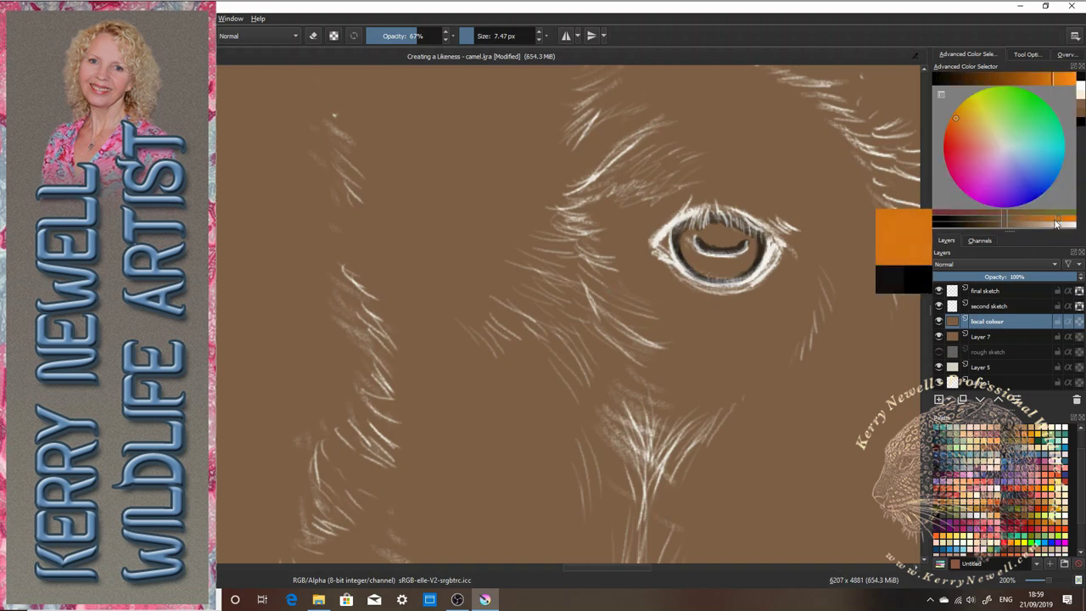
left_click_drag(1044, 79, 986, 81)
left_click(956, 124)
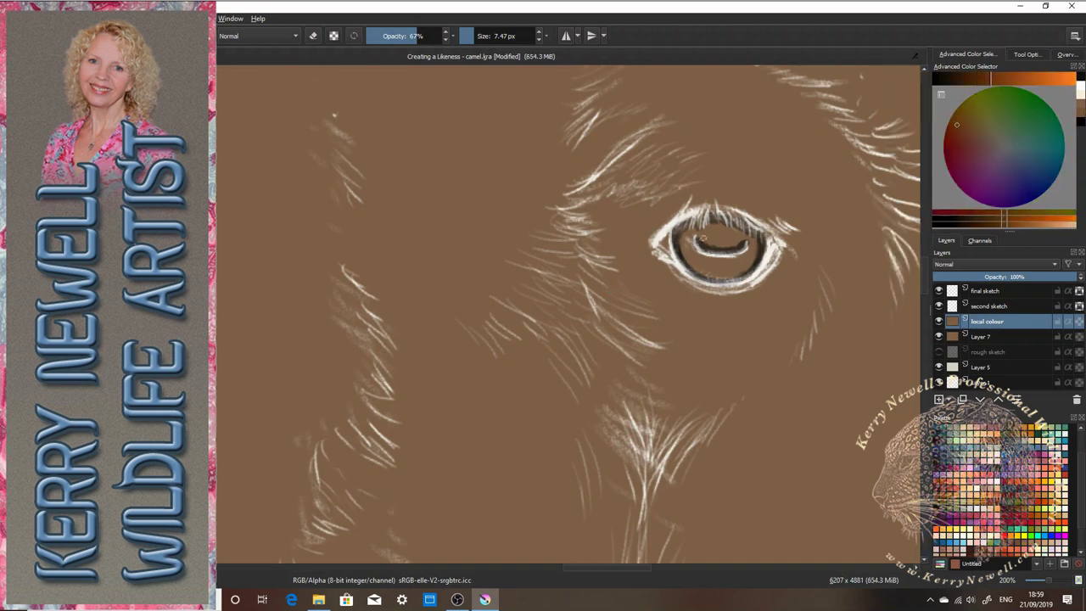
mouse_move(681, 237)
left_mouse_down()
mouse_move(693, 264)
mouse_move(727, 260)
mouse_move(706, 272)
mouse_move(742, 272)
mouse_move(753, 252)
mouse_move(721, 267)
left_mouse_up()
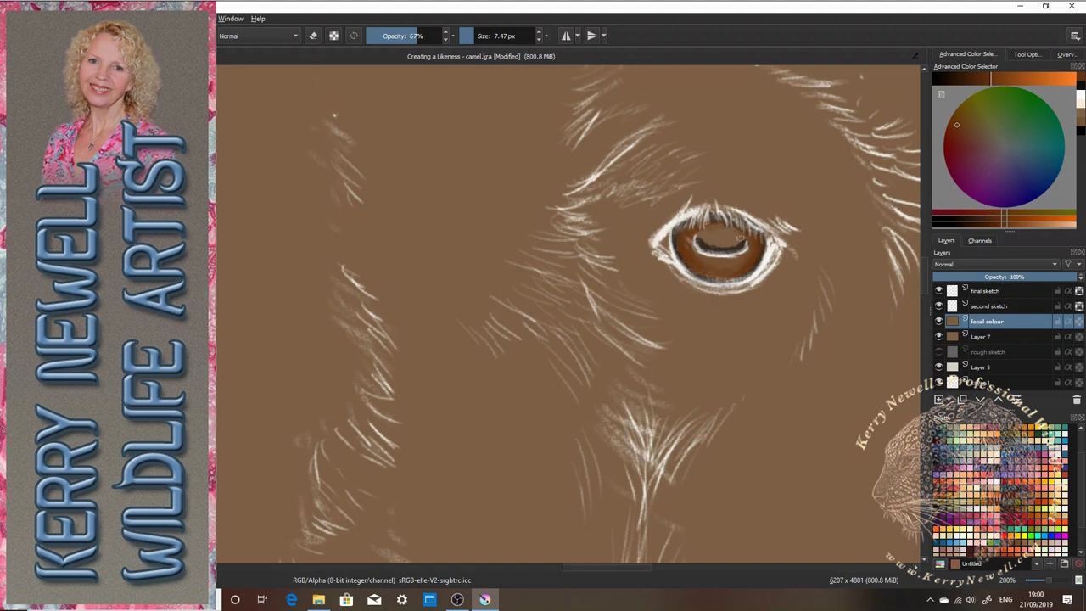
- Choose a pale blue and paint the sky reflection across the upper part of the pupil
left_click(1002, 151)
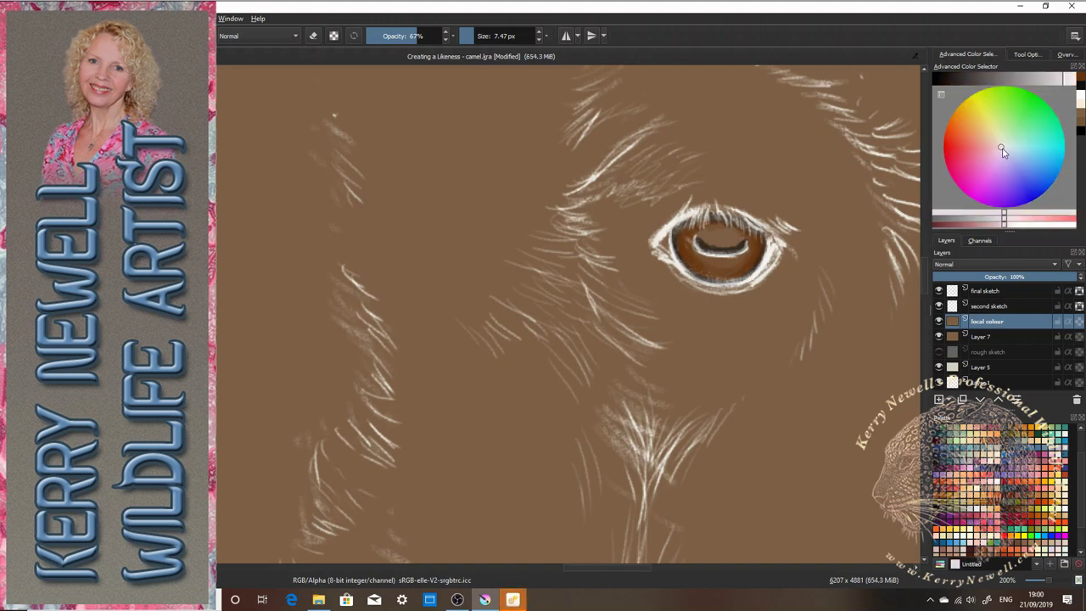
left_click(1020, 151)
left_click_drag(701, 226, 735, 234)
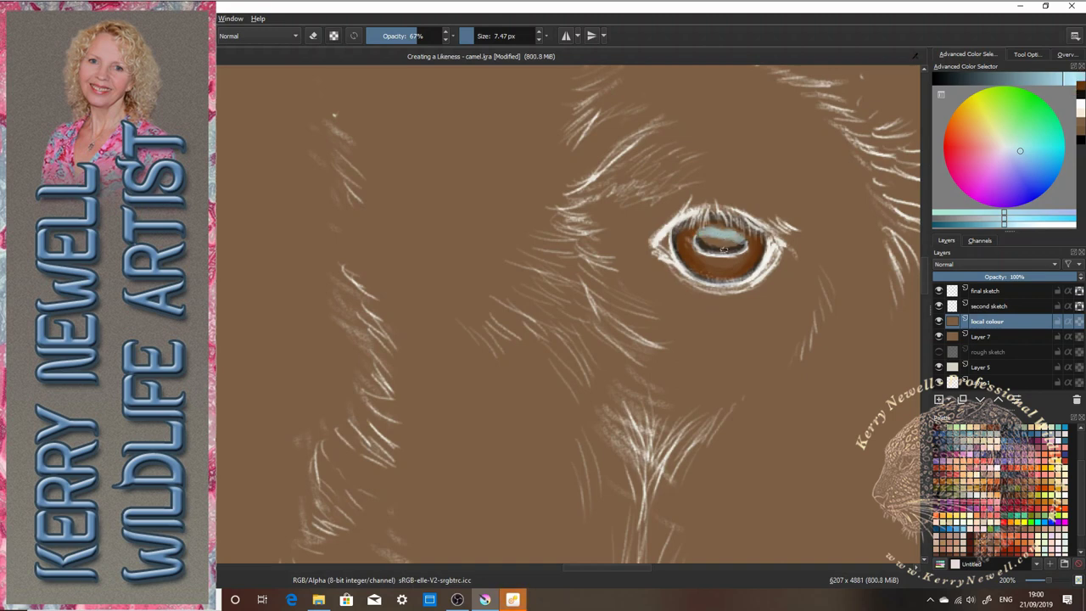
- Choose a very dark brown, then fill the pupil below the reflection and deepen the shading around the iris
key("d")
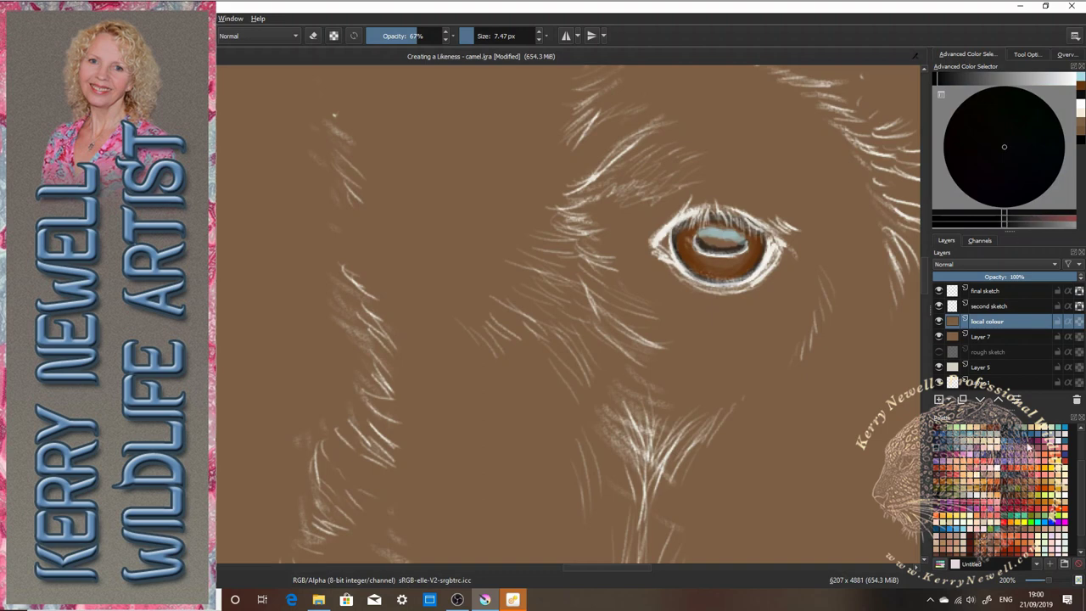
left_click(983, 541)
left_click(982, 543)
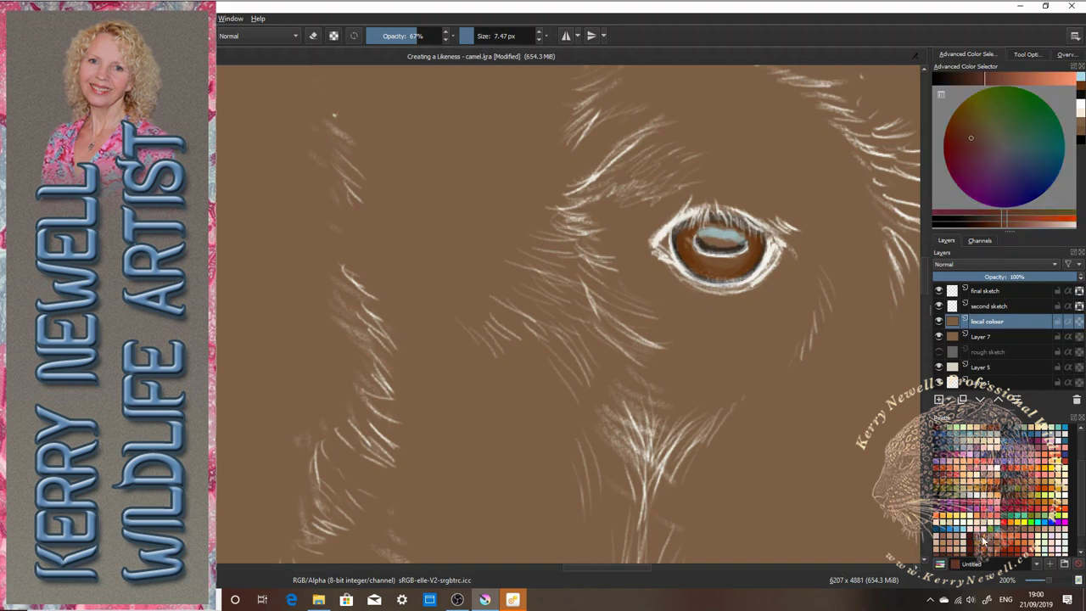
left_click(977, 541)
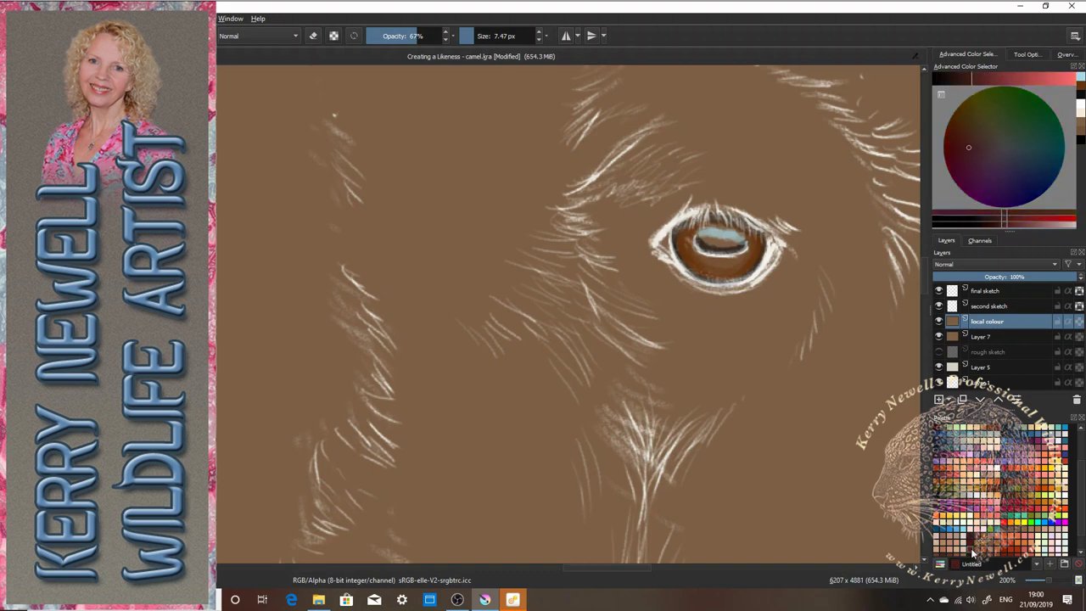
left_click(974, 553)
left_click(985, 439)
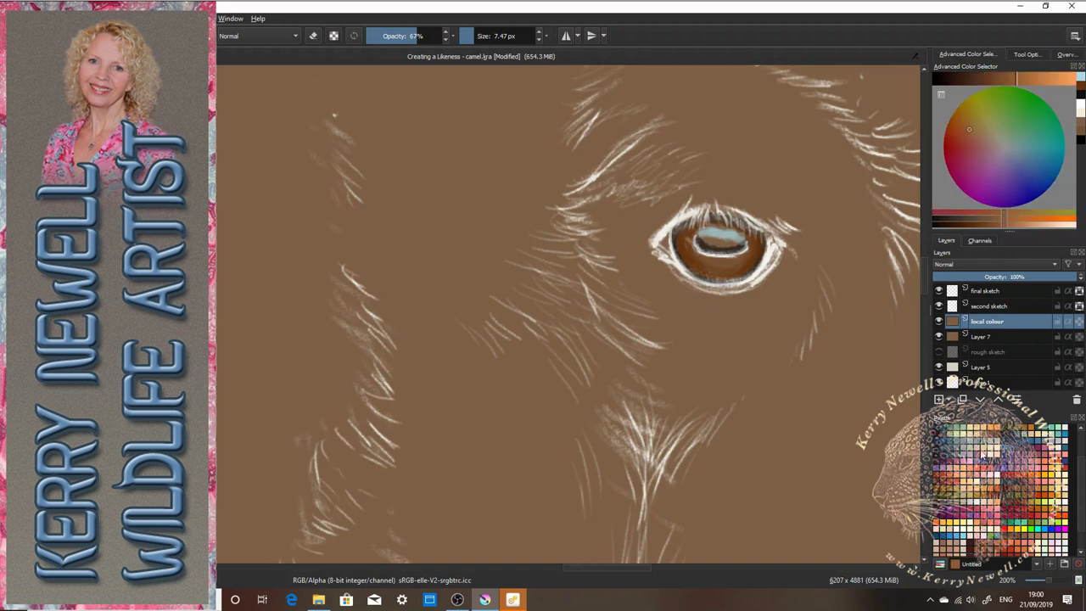
left_click(960, 79)
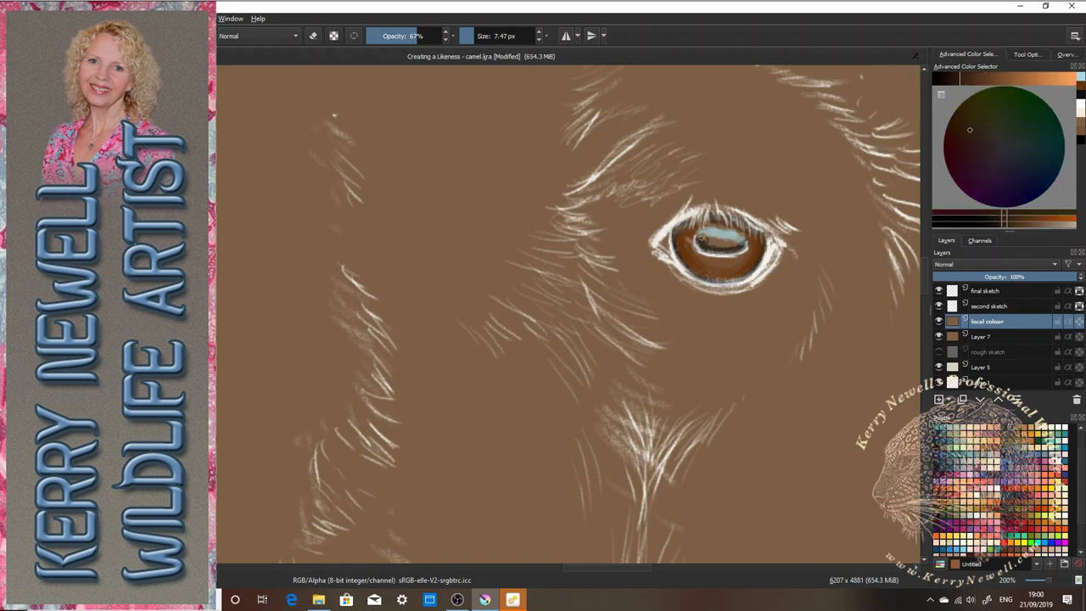
left_click_drag(706, 244, 719, 244)
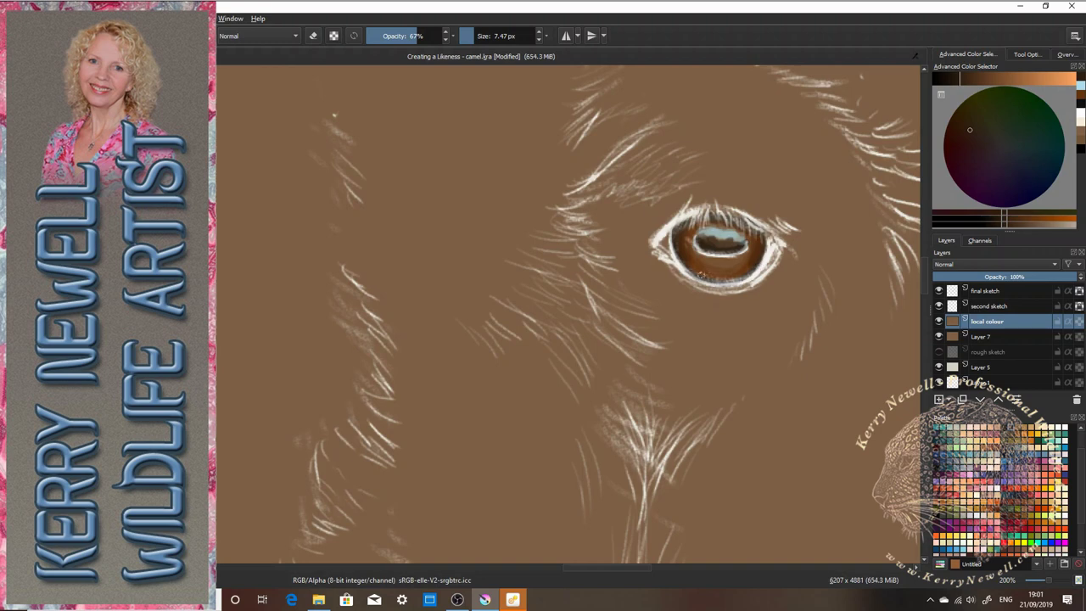
left_click_drag(736, 278, 743, 262)
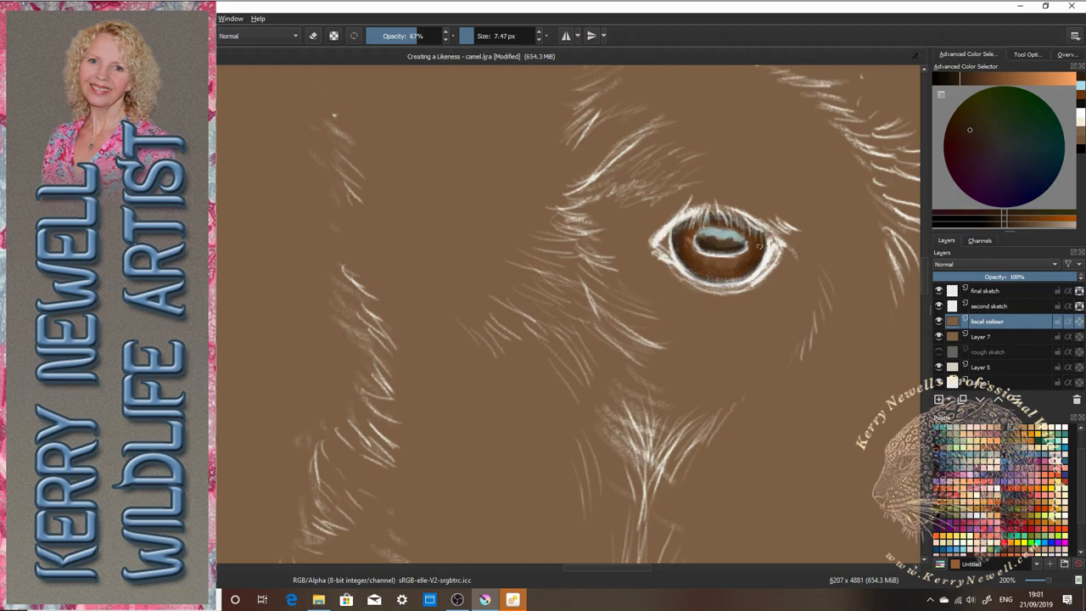
- Shade the crease running from below the eye down to the jaw in black with a 29.29 px brush
scroll(763, 269, "down", 3)
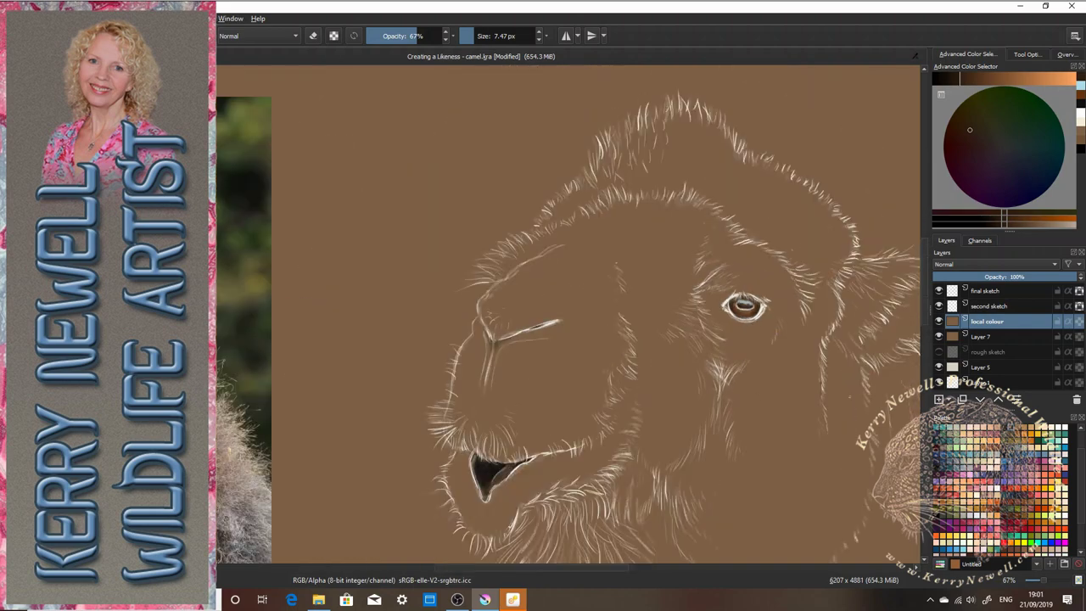
left_click(1079, 105)
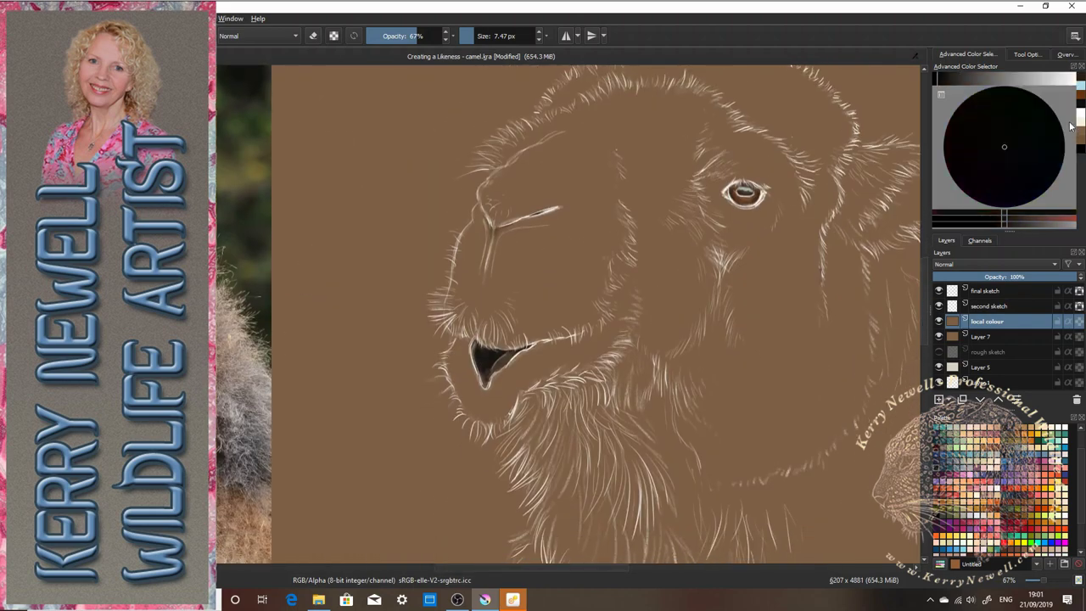
left_click(483, 36)
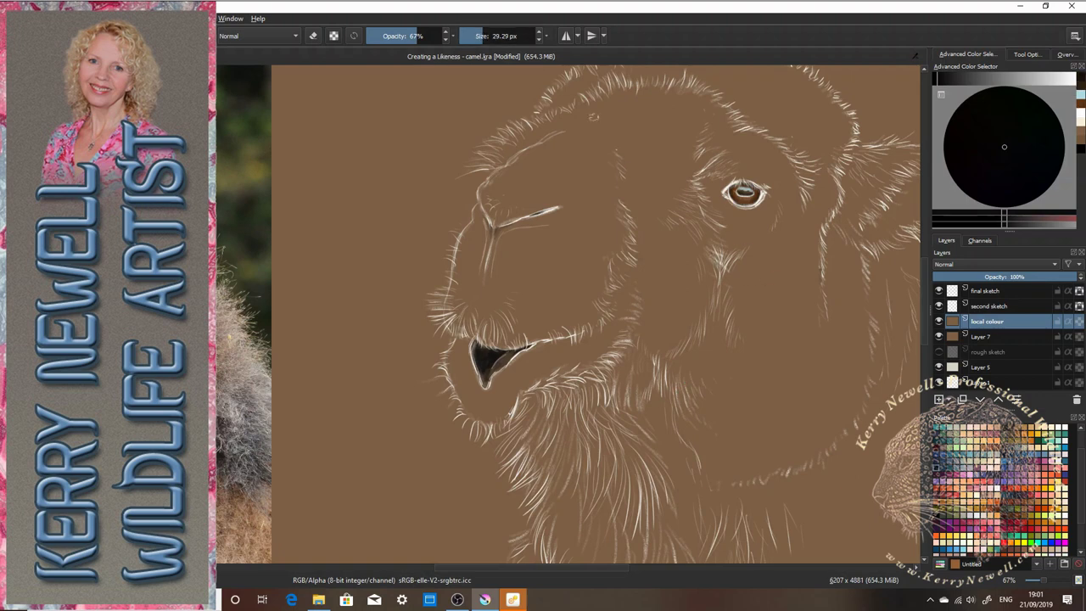
mouse_move(717, 254)
left_mouse_down()
mouse_move(699, 319)
mouse_move(717, 335)
mouse_move(669, 356)
mouse_move(678, 351)
mouse_move(664, 401)
left_mouse_up()
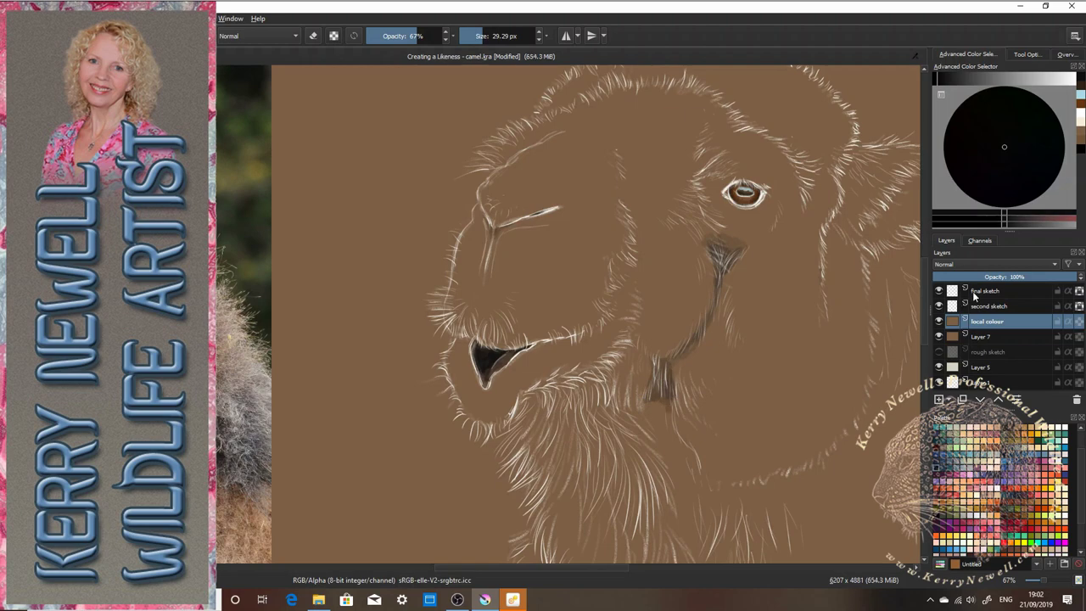
- Paint black shadows behind the jaw, down the upper neck fur and along the corner of the mouth
key("ctrl+t")
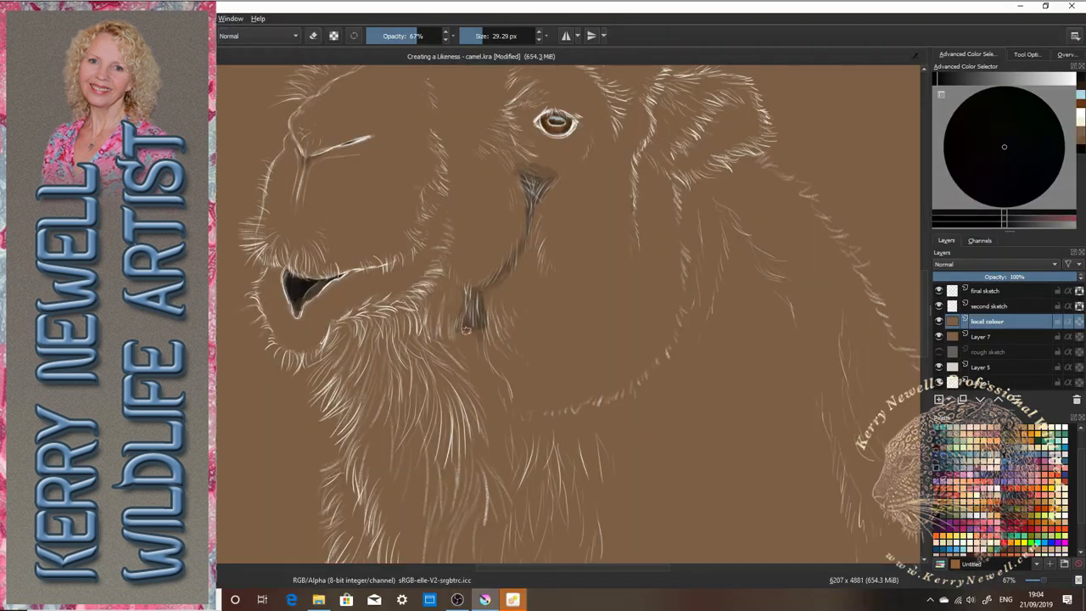
mouse_move(448, 346)
left_mouse_down()
mouse_move(473, 327)
mouse_move(471, 299)
mouse_move(473, 376)
mouse_move(486, 319)
mouse_move(475, 312)
mouse_move(494, 365)
mouse_move(532, 414)
mouse_move(477, 360)
mouse_move(484, 397)
mouse_move(461, 360)
mouse_move(473, 424)
mouse_move(485, 412)
mouse_move(485, 372)
mouse_move(500, 380)
mouse_move(497, 420)
mouse_move(503, 396)
mouse_move(544, 479)
mouse_move(505, 432)
mouse_move(481, 358)
mouse_move(514, 396)
mouse_move(527, 433)
mouse_move(554, 433)
mouse_move(536, 435)
mouse_move(547, 422)
mouse_move(542, 458)
mouse_move(500, 454)
mouse_move(505, 488)
mouse_move(491, 483)
mouse_move(485, 462)
mouse_move(495, 466)
mouse_move(498, 439)
mouse_move(501, 478)
mouse_move(497, 394)
mouse_move(482, 408)
mouse_move(499, 421)
mouse_move(479, 394)
mouse_move(505, 417)
mouse_move(470, 356)
mouse_move(514, 425)
mouse_move(511, 469)
mouse_move(533, 420)
mouse_move(521, 446)
mouse_move(504, 423)
mouse_move(523, 446)
mouse_move(539, 408)
mouse_move(532, 477)
mouse_move(550, 417)
mouse_move(564, 424)
mouse_move(569, 410)
mouse_move(567, 444)
mouse_move(542, 438)
mouse_move(565, 402)
mouse_move(531, 427)
left_mouse_up()
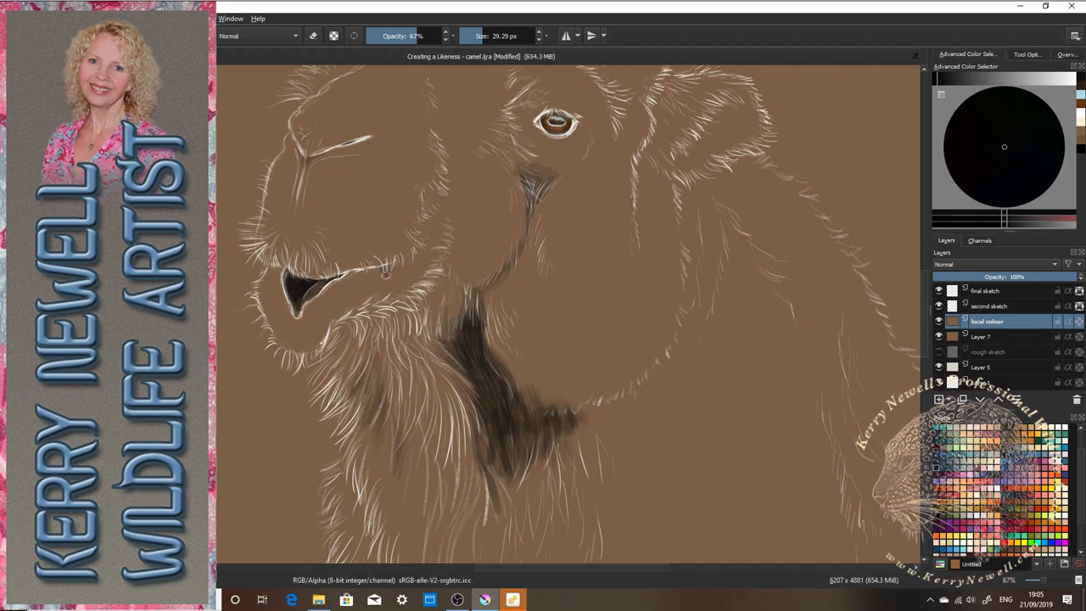
left_click_drag(475, 319, 475, 294)
mouse_move(455, 357)
left_mouse_down()
mouse_move(450, 319)
mouse_move(464, 364)
mouse_move(459, 322)
mouse_move(513, 371)
mouse_move(491, 364)
mouse_move(483, 391)
mouse_move(492, 371)
mouse_move(465, 365)
mouse_move(498, 379)
mouse_move(488, 322)
left_mouse_up()
left_click_drag(498, 363, 492, 329)
left_click_drag(506, 359, 500, 329)
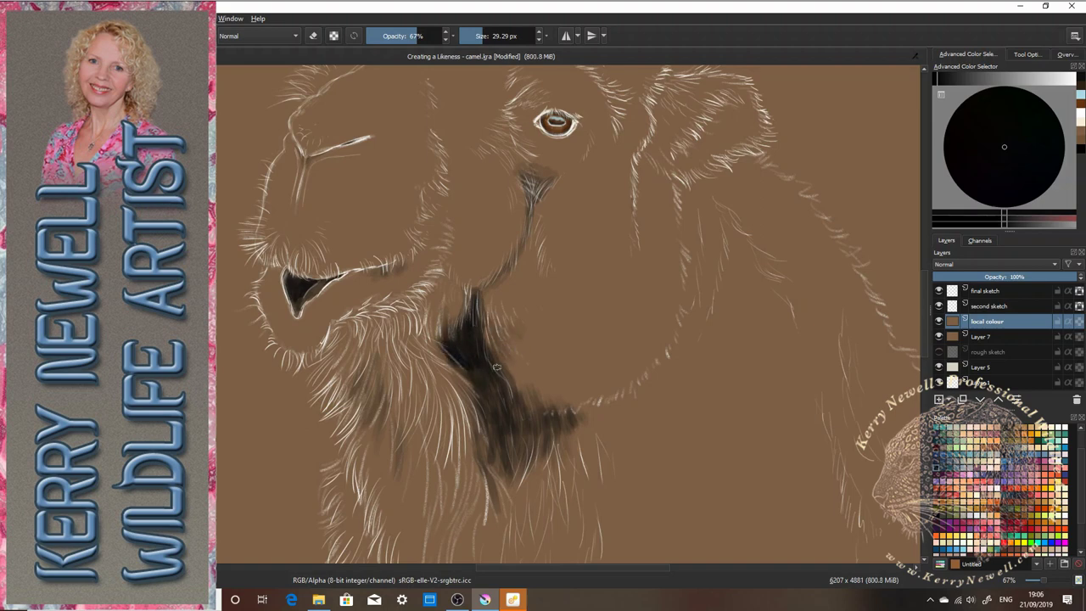
mouse_move(496, 367)
left_mouse_down()
mouse_move(520, 364)
mouse_move(524, 315)
mouse_move(533, 347)
mouse_move(459, 367)
left_mouse_up()
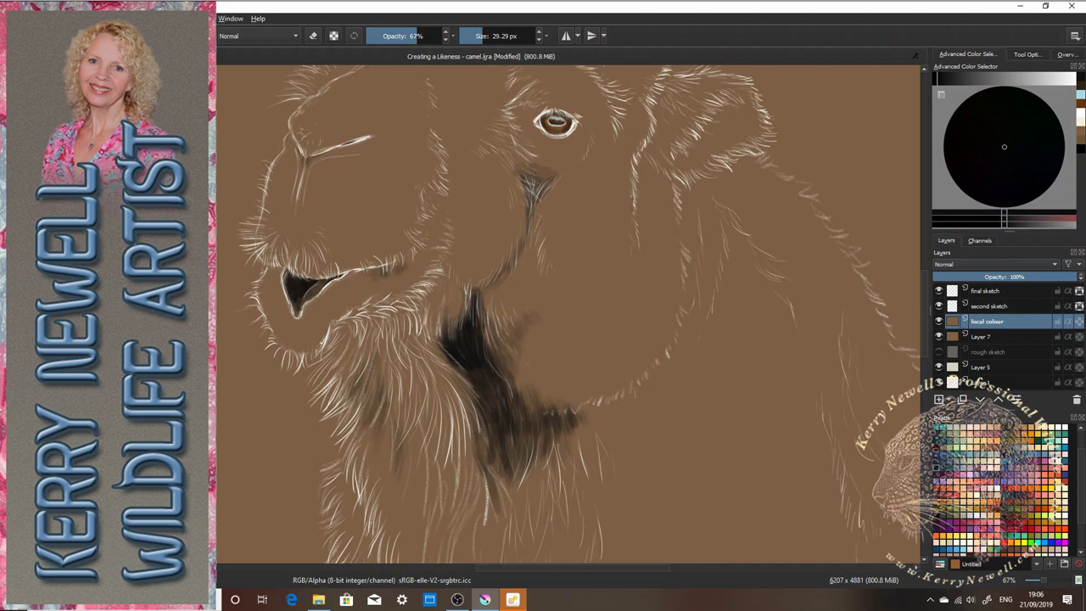
- Paint black shadows at the base of the ear, along its front edge and inside the ear
key("p")
mouse_move(665, 567)
left_mouse_down()
mouse_move(593, 581)
mouse_move(589, 568)
mouse_move(663, 567)
left_mouse_up()
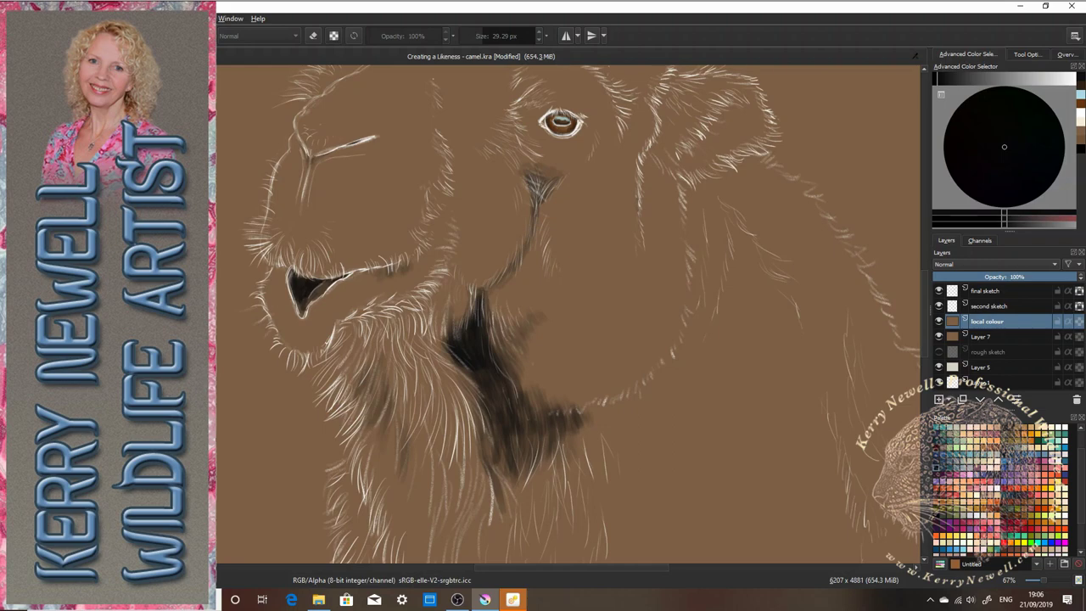
key("b")
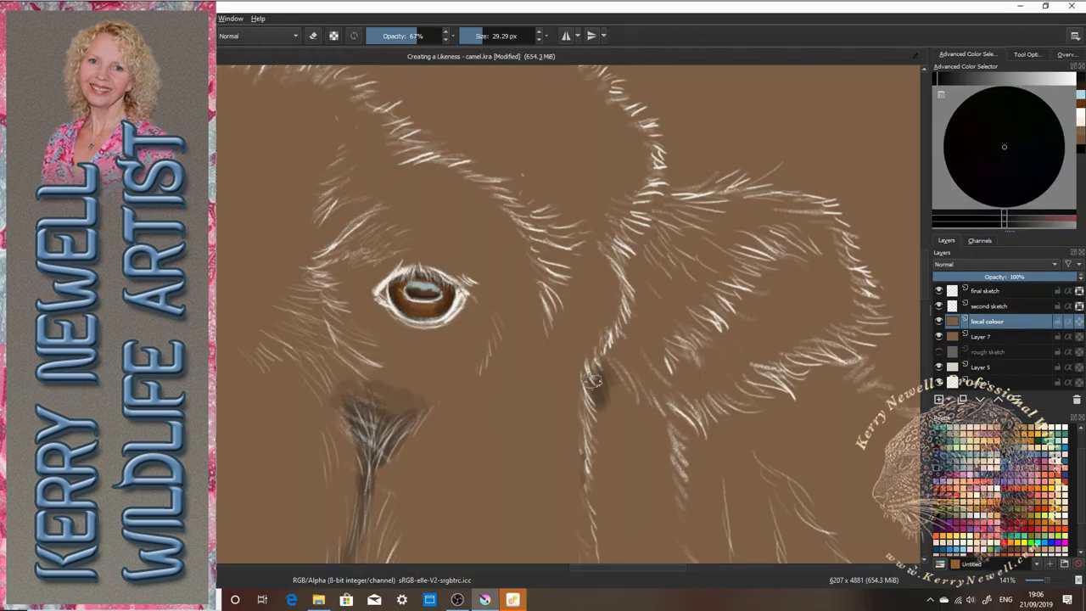
mouse_move(592, 380)
left_mouse_down()
mouse_move(607, 373)
mouse_move(626, 400)
mouse_move(699, 431)
left_mouse_up()
mouse_move(615, 363)
left_mouse_down()
mouse_move(593, 410)
mouse_move(632, 409)
mouse_move(615, 350)
mouse_move(629, 365)
mouse_move(619, 330)
mouse_move(633, 332)
mouse_move(638, 307)
left_mouse_up()
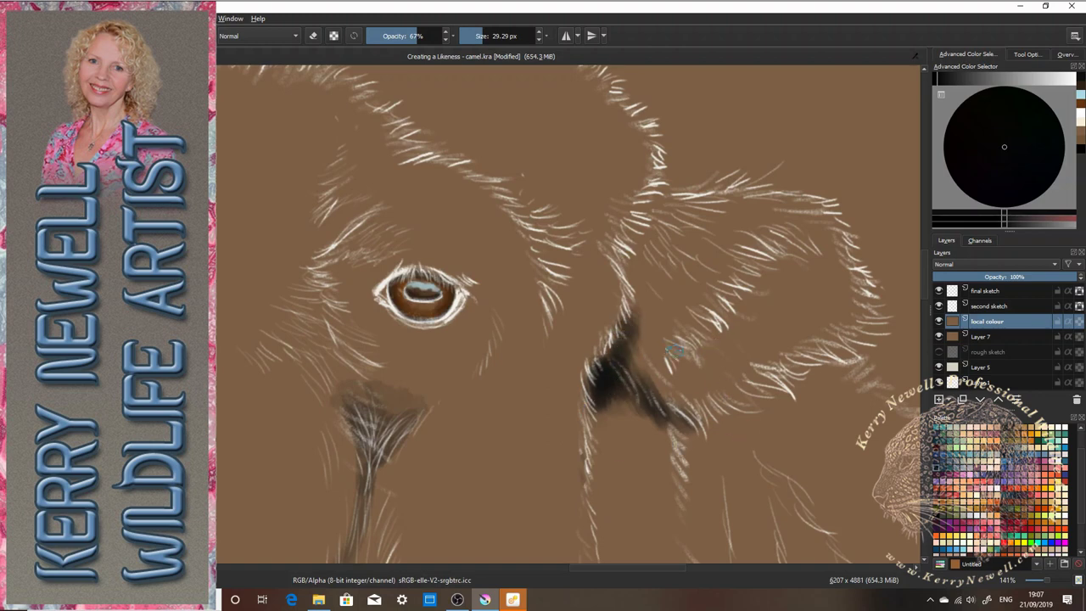
mouse_move(701, 381)
left_mouse_down()
mouse_move(705, 347)
mouse_move(673, 370)
mouse_move(692, 316)
mouse_move(709, 326)
mouse_move(699, 331)
mouse_move(739, 288)
mouse_move(746, 317)
mouse_move(727, 296)
mouse_move(759, 325)
mouse_move(733, 289)
mouse_move(750, 272)
mouse_move(790, 271)
mouse_move(805, 251)
mouse_move(795, 282)
mouse_move(796, 262)
mouse_move(814, 274)
mouse_move(756, 276)
mouse_move(768, 269)
mouse_move(765, 291)
mouse_move(789, 306)
mouse_move(783, 285)
mouse_move(768, 318)
mouse_move(779, 283)
mouse_move(815, 294)
mouse_move(826, 279)
mouse_move(793, 285)
mouse_move(839, 307)
mouse_move(807, 287)
mouse_move(823, 315)
left_mouse_up()
mouse_move(633, 294)
left_mouse_down()
mouse_move(607, 344)
mouse_move(640, 296)
mouse_move(638, 277)
mouse_move(654, 271)
mouse_move(625, 226)
mouse_move(654, 217)
left_mouse_up()
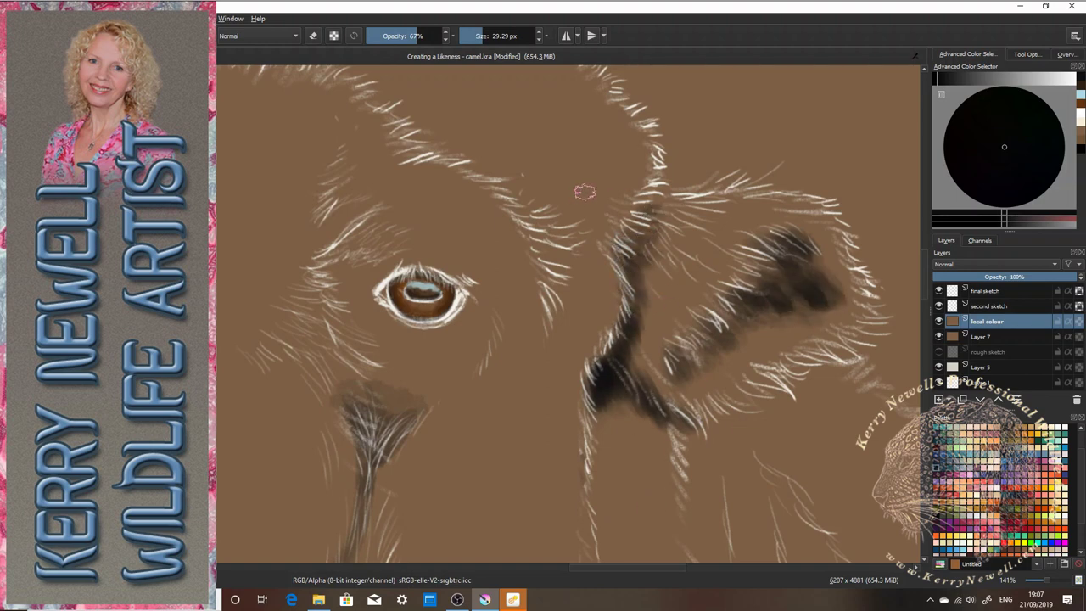
- Shade the fur behind the brow ridge, the hollow beside the brow and the skin around the eye in black
mouse_move(576, 197)
left_mouse_down()
mouse_move(555, 222)
mouse_move(556, 190)
mouse_move(532, 183)
mouse_move(525, 199)
mouse_move(555, 193)
mouse_move(560, 212)
mouse_move(538, 236)
mouse_move(565, 183)
mouse_move(576, 225)
mouse_move(532, 181)
mouse_move(555, 187)
mouse_move(523, 167)
mouse_move(536, 144)
mouse_move(506, 142)
mouse_move(511, 154)
mouse_move(497, 142)
mouse_move(512, 154)
mouse_move(574, 133)
mouse_move(601, 149)
mouse_move(557, 181)
mouse_move(582, 223)
mouse_move(588, 275)
mouse_move(526, 241)
mouse_move(570, 258)
mouse_move(517, 194)
left_mouse_up()
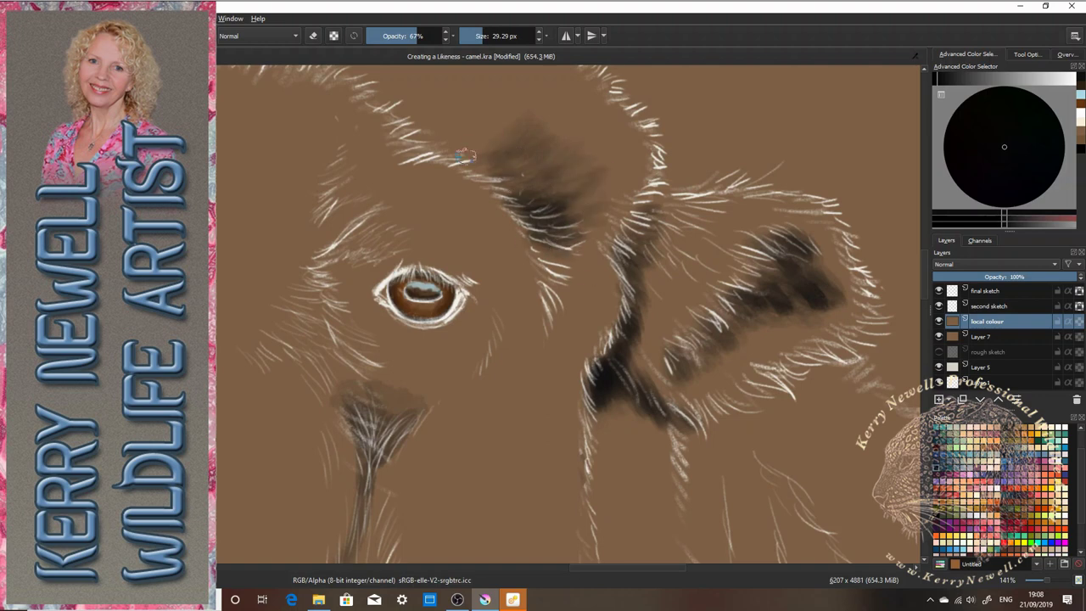
mouse_move(354, 290)
left_mouse_down()
mouse_move(361, 254)
mouse_move(323, 265)
mouse_move(362, 228)
mouse_move(336, 266)
mouse_move(347, 294)
mouse_move(345, 268)
mouse_move(393, 235)
mouse_move(382, 210)
left_mouse_up()
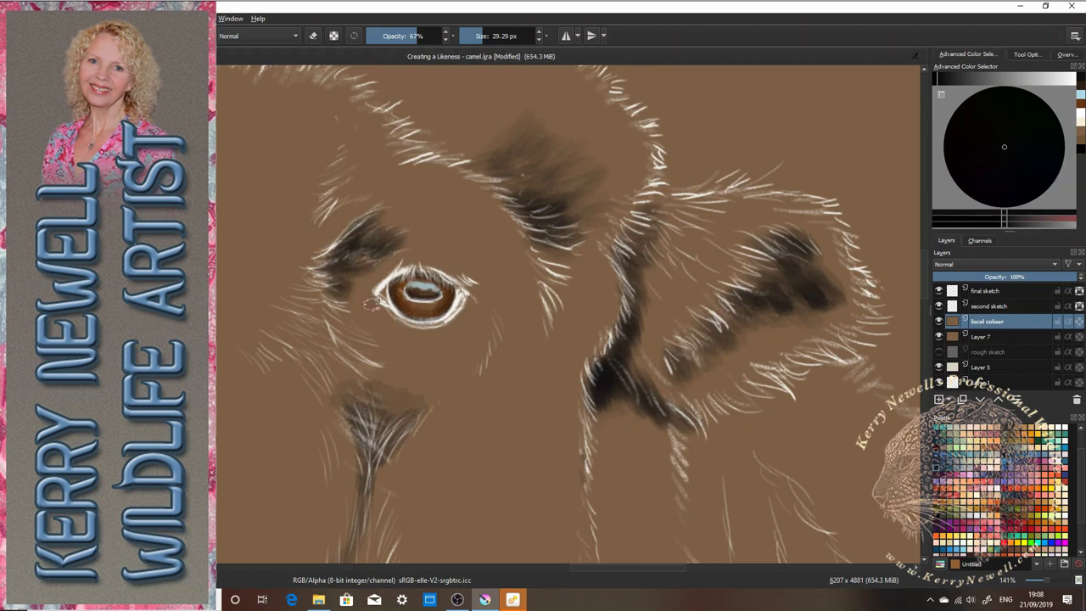
left_click_drag(372, 304, 431, 336)
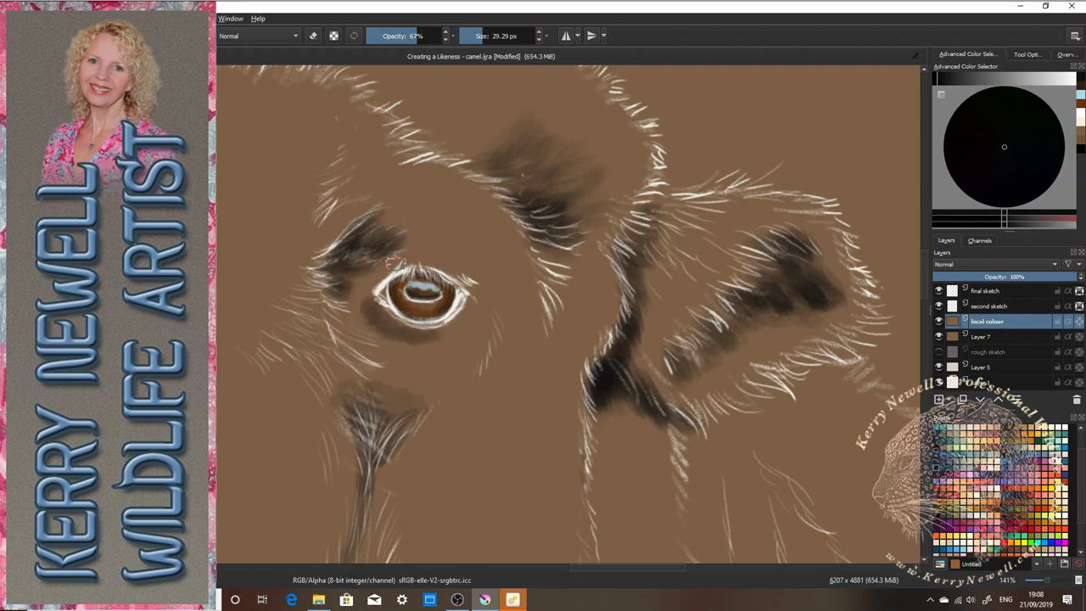
left_click_drag(392, 262, 439, 263)
left_click_drag(394, 346, 452, 333)
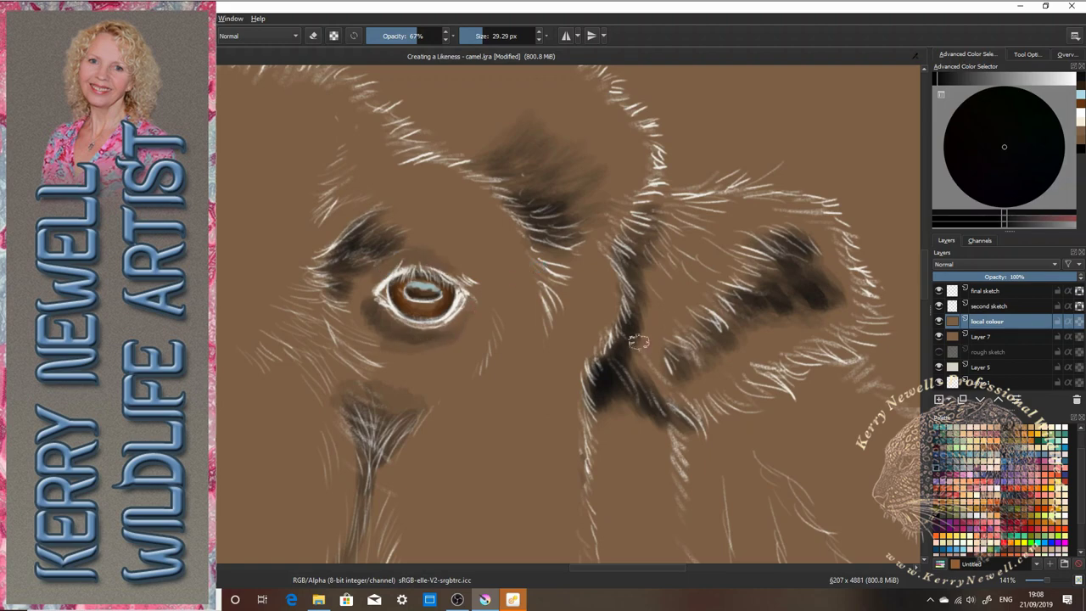
- Paint dark shading into the tuft on top of the head and touch up the shadow behind the brow
scroll(718, 335, "down", 3)
mouse_move(510, 236)
left_mouse_down()
mouse_move(513, 209)
mouse_move(537, 236)
mouse_move(545, 228)
mouse_move(522, 218)
mouse_move(547, 213)
mouse_move(555, 232)
mouse_move(571, 221)
mouse_move(549, 221)
mouse_move(535, 198)
mouse_move(556, 224)
mouse_move(573, 201)
left_mouse_up()
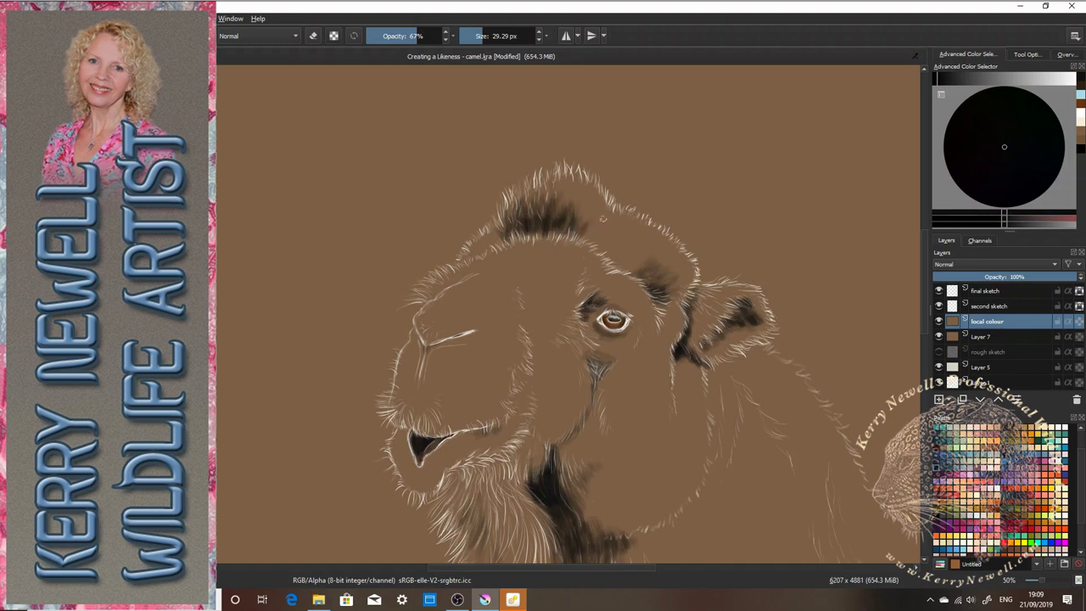
mouse_move(649, 281)
left_mouse_down()
mouse_move(630, 259)
mouse_move(634, 238)
mouse_move(664, 287)
left_mouse_up()
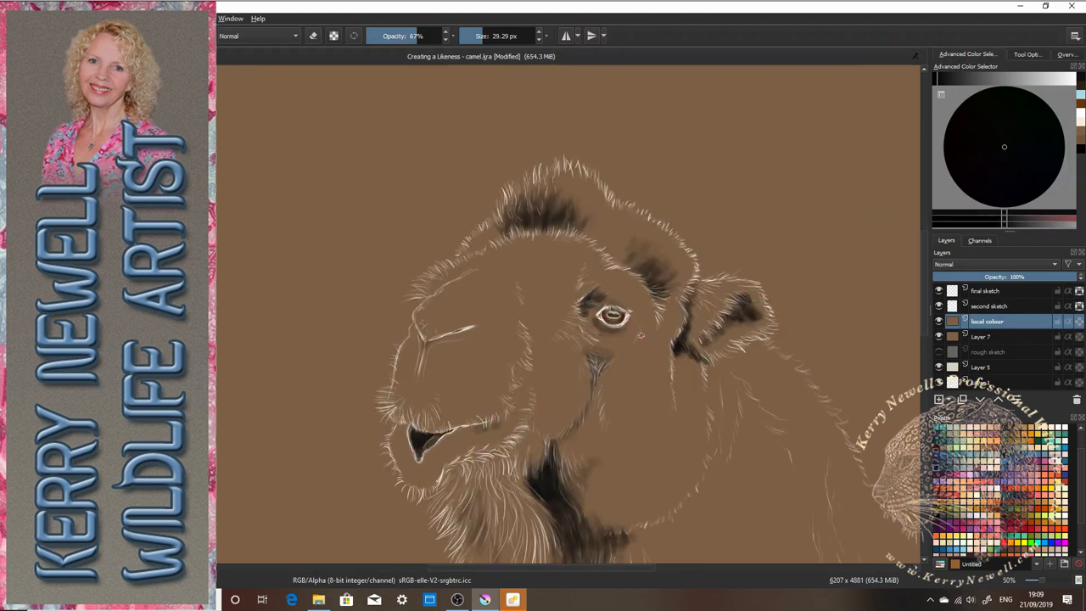
scroll(635, 335, "up", 4)
left_click(476, 35)
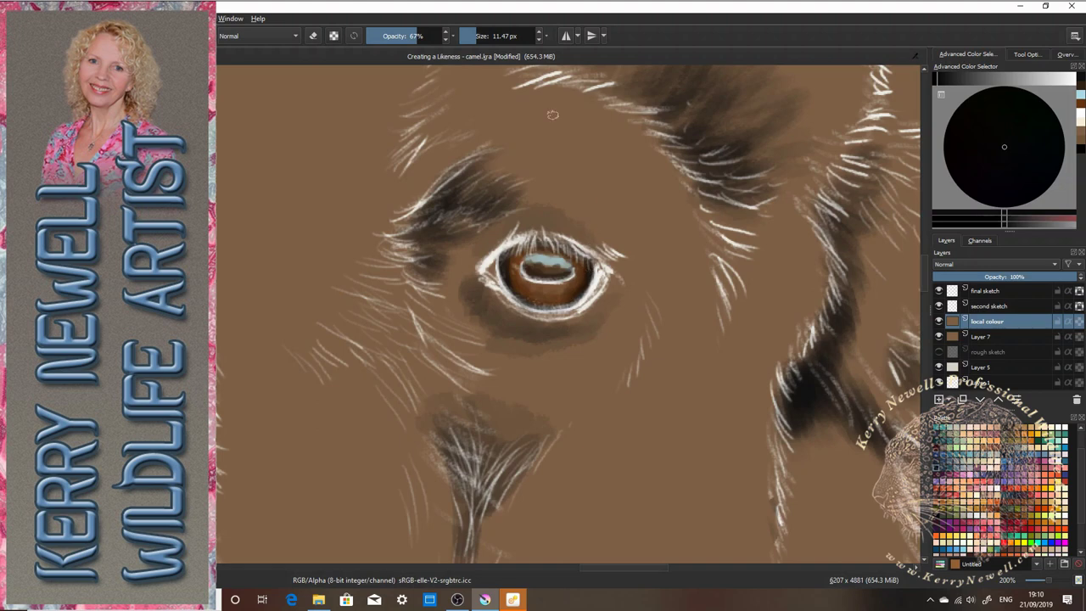
left_click(467, 35)
scroll(604, 288, "down", 3)
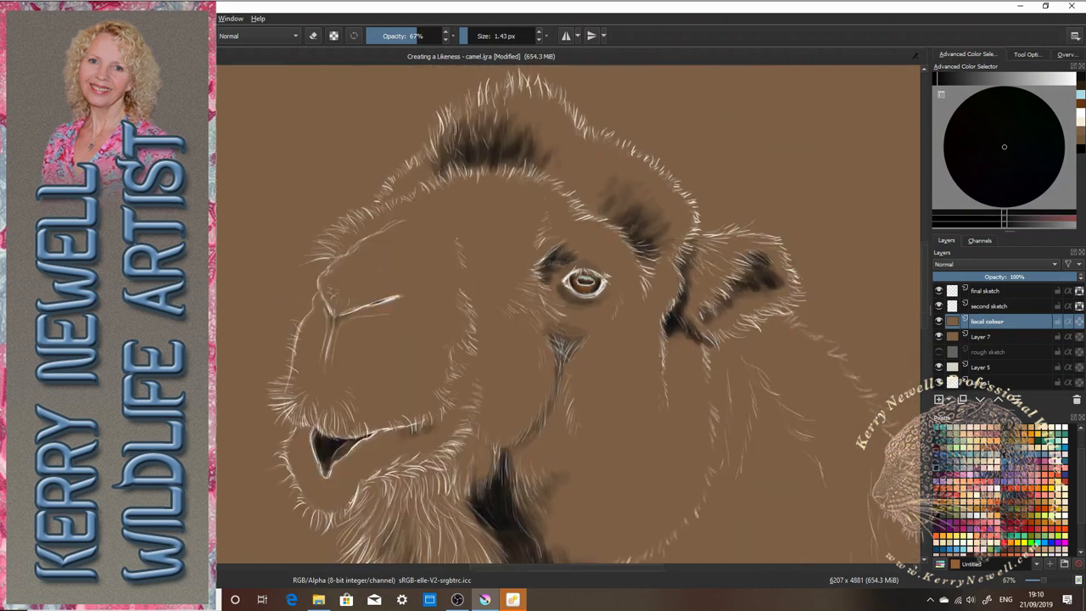
scroll(606, 288, "up", 3)
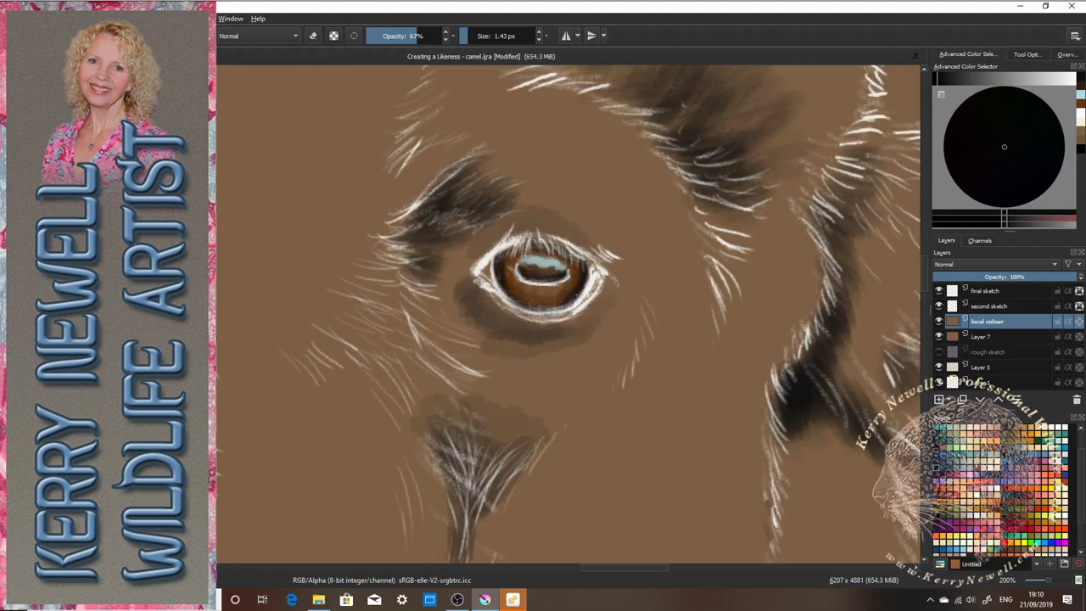
scroll(663, 331, "down", 3)
left_click_drag(662, 331, 663, 313)
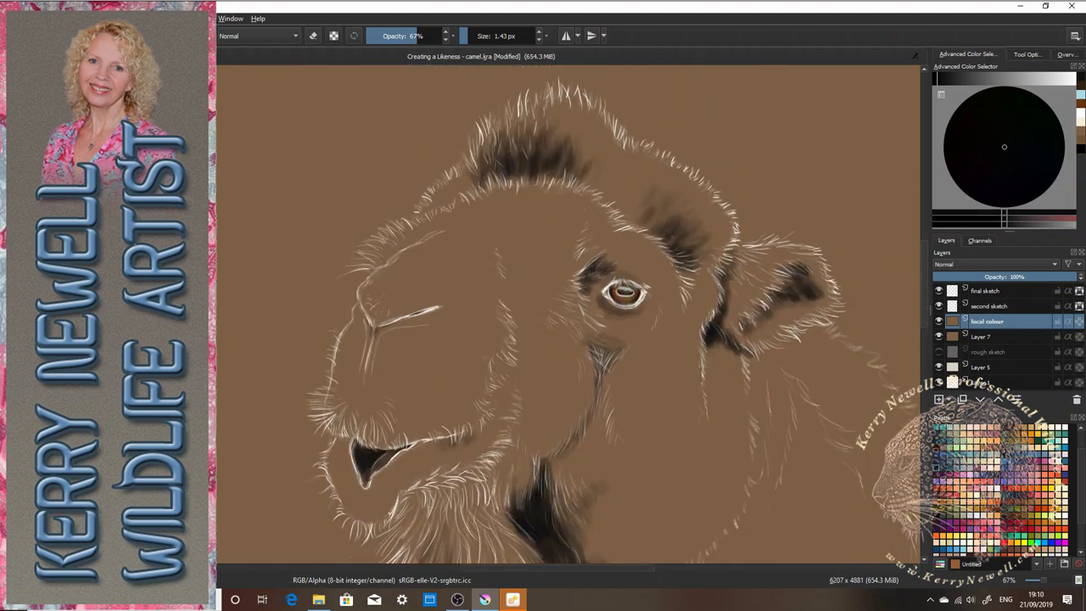
- Set the brush size to 19.83 px and paint dark fur along the head crest from the forehead back to the ear
left_click(480, 36)
left_click_drag(436, 204, 555, 105)
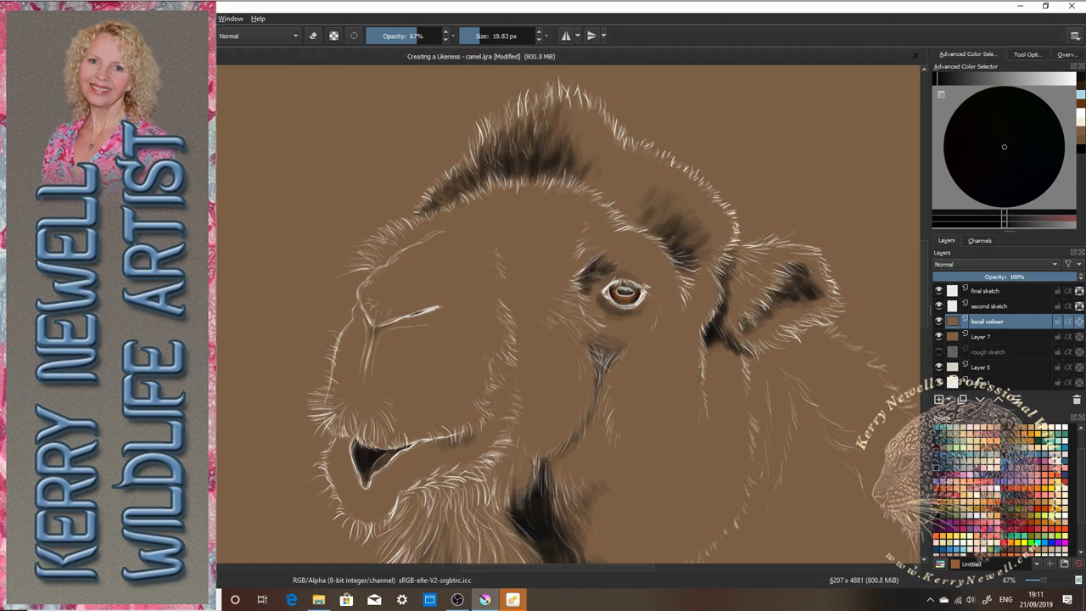
mouse_move(579, 146)
left_mouse_down()
mouse_move(600, 183)
mouse_move(613, 181)
mouse_move(580, 167)
mouse_move(566, 139)
left_mouse_up()
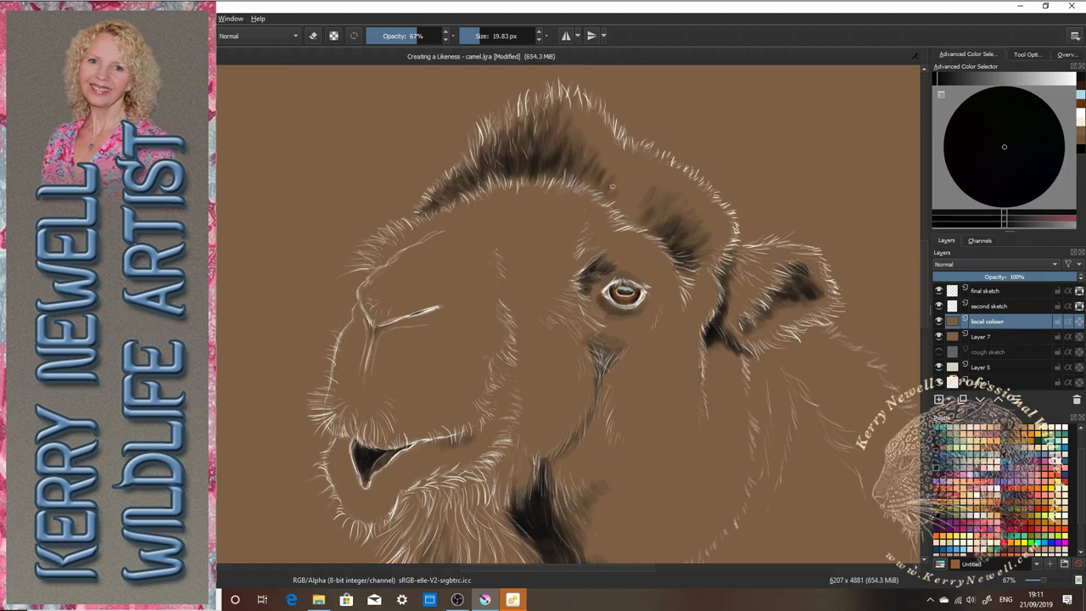
mouse_move(582, 129)
left_mouse_down()
mouse_move(577, 114)
mouse_move(594, 131)
mouse_move(584, 154)
mouse_move(621, 173)
mouse_move(633, 197)
mouse_move(627, 154)
left_mouse_up()
mouse_move(622, 203)
left_mouse_down()
mouse_move(644, 210)
mouse_move(638, 170)
mouse_move(650, 191)
mouse_move(672, 184)
mouse_move(689, 203)
mouse_move(681, 199)
left_mouse_up()
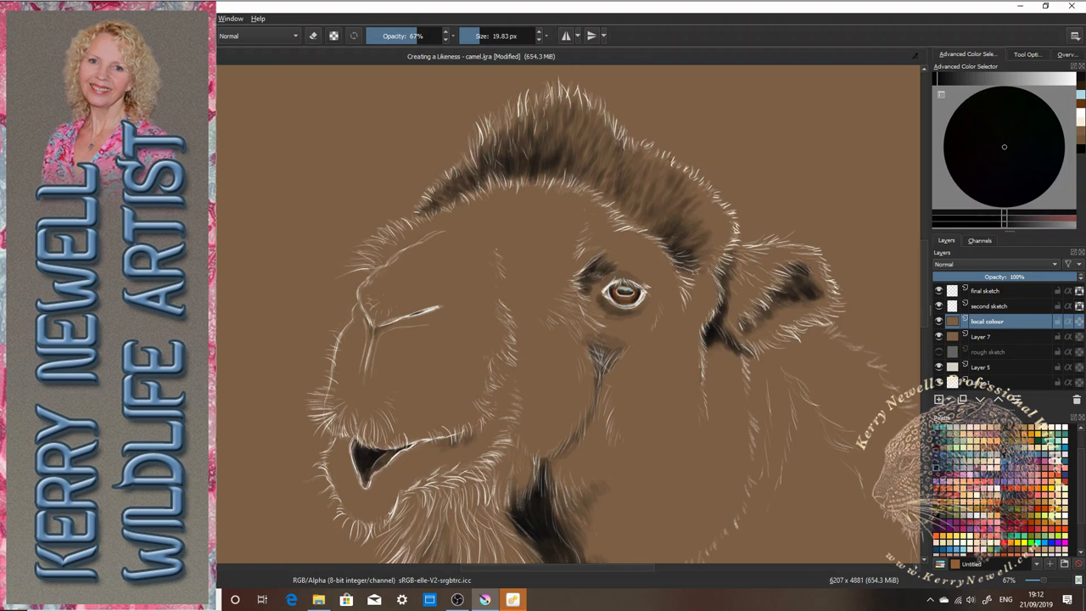
left_click_drag(692, 274, 711, 265)
mouse_move(703, 224)
left_mouse_down()
mouse_move(700, 198)
mouse_move(713, 205)
mouse_move(703, 203)
mouse_move(723, 222)
left_mouse_up()
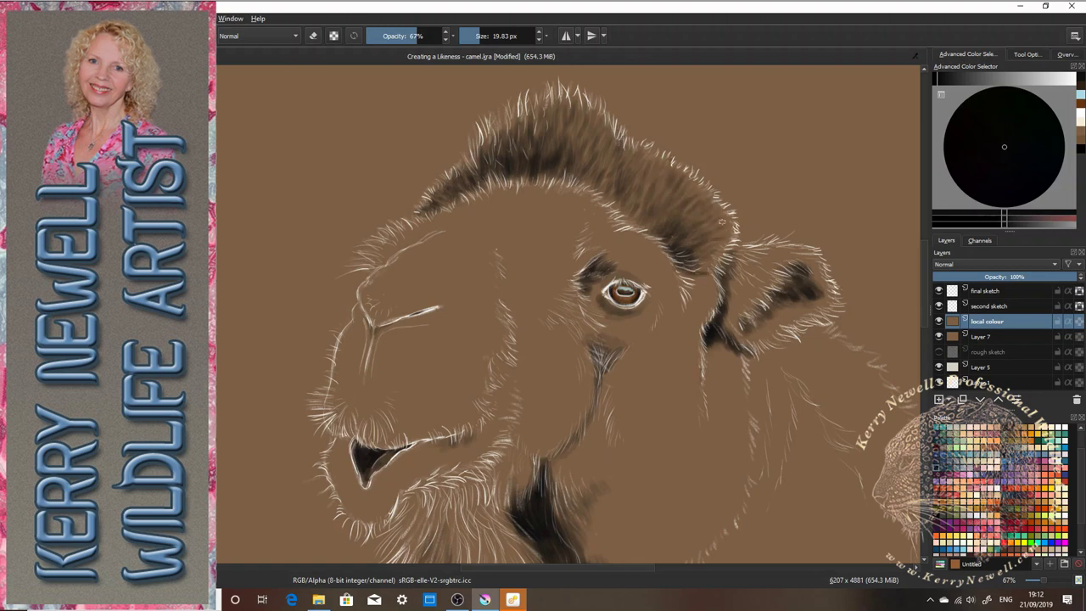
- Fill the ear with dark fur strokes and deepen the dark patch beside the brow
mouse_move(736, 295)
left_mouse_down()
mouse_move(733, 331)
mouse_move(729, 279)
mouse_move(739, 285)
mouse_move(760, 258)
mouse_move(742, 303)
mouse_move(782, 251)
left_mouse_up()
mouse_move(753, 351)
left_mouse_down()
mouse_move(785, 305)
mouse_move(797, 297)
mouse_move(759, 348)
mouse_move(830, 293)
mouse_move(812, 264)
mouse_move(821, 279)
left_mouse_up()
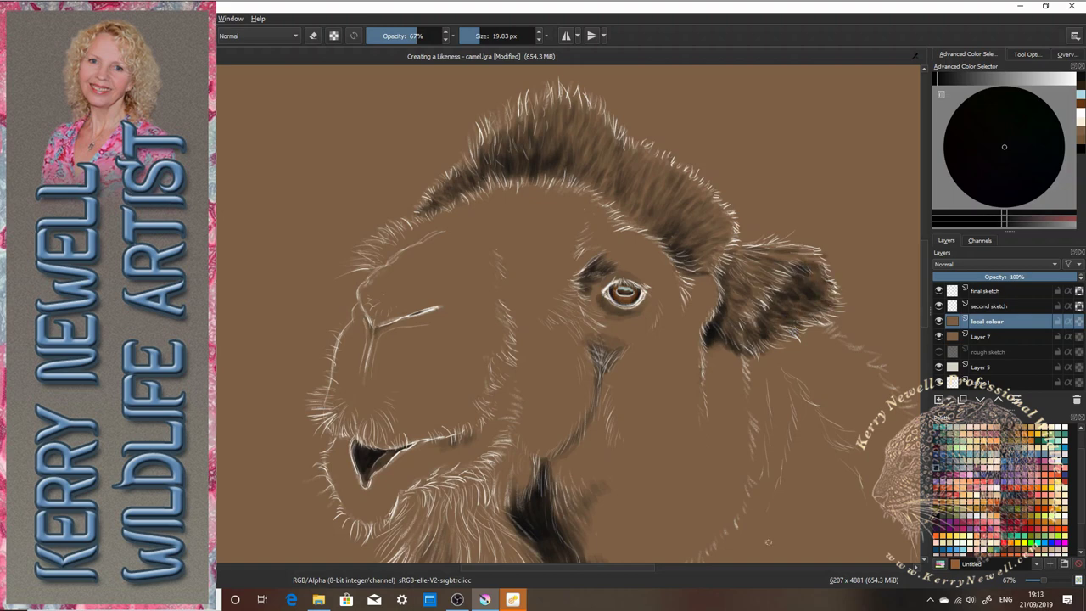
mouse_move(589, 268)
left_mouse_down()
mouse_move(627, 251)
mouse_move(618, 252)
left_mouse_up()
- Paint dark fur along the upper edge of the muzzle and darken the base of the head tuft
left_click_drag(384, 260, 392, 253)
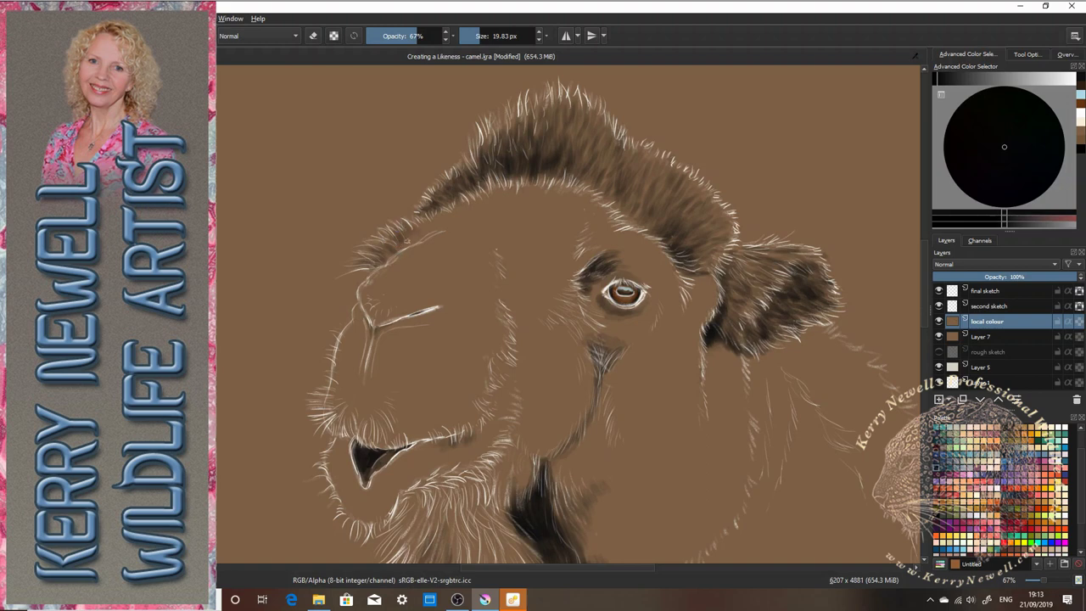
left_click_drag(421, 220, 437, 225)
left_click_drag(506, 172, 566, 172)
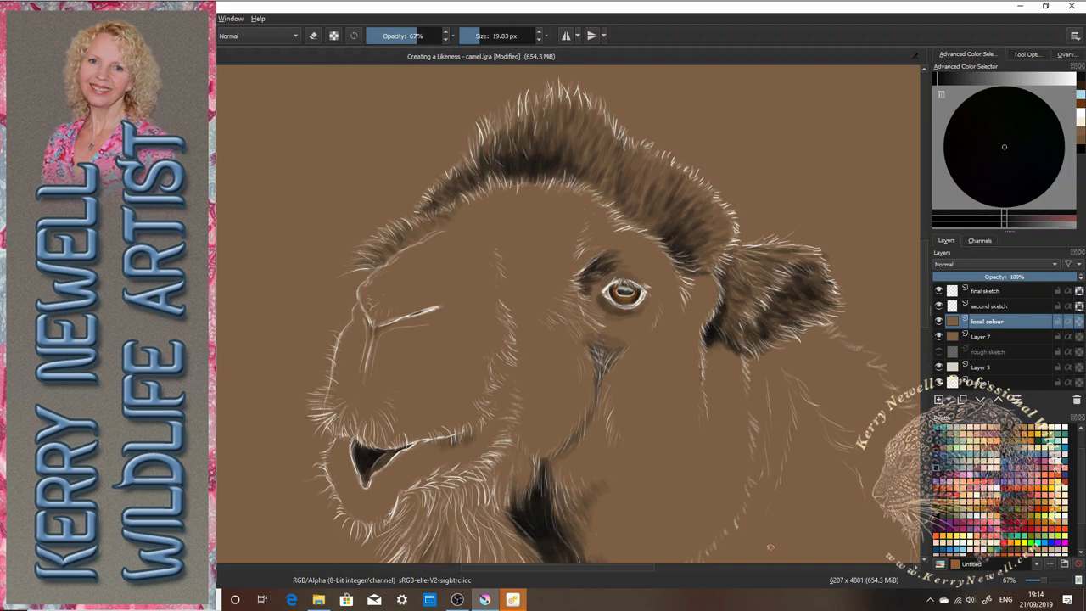
- Set the brush size to 36.20 px and shade around the eye, in front of the ear and down the cheek below the eye
left_click(484, 39)
left_click_drag(706, 299, 703, 283)
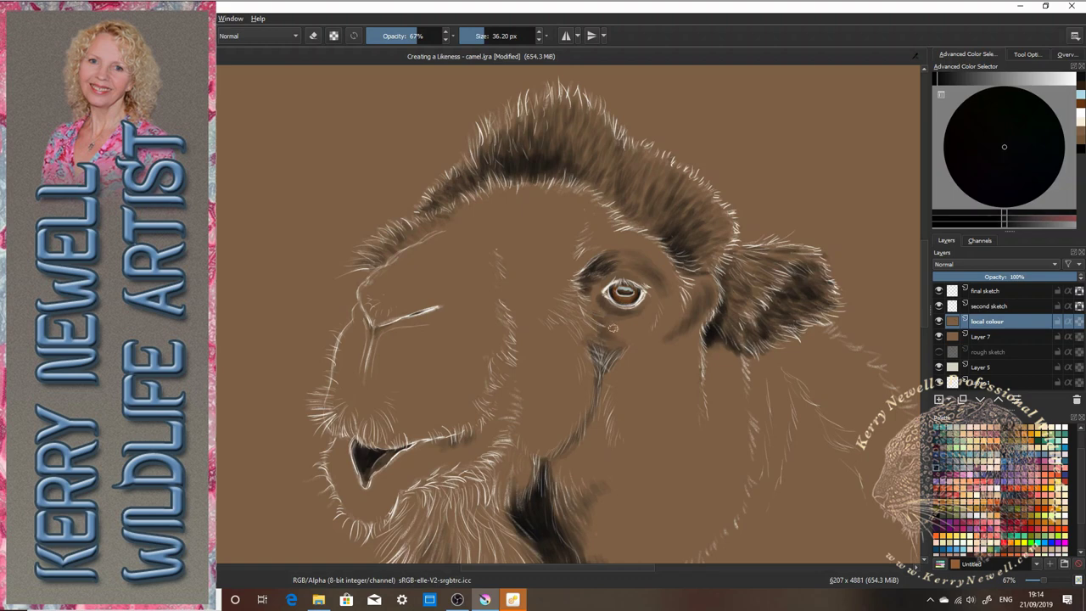
left_click_drag(626, 343, 638, 332)
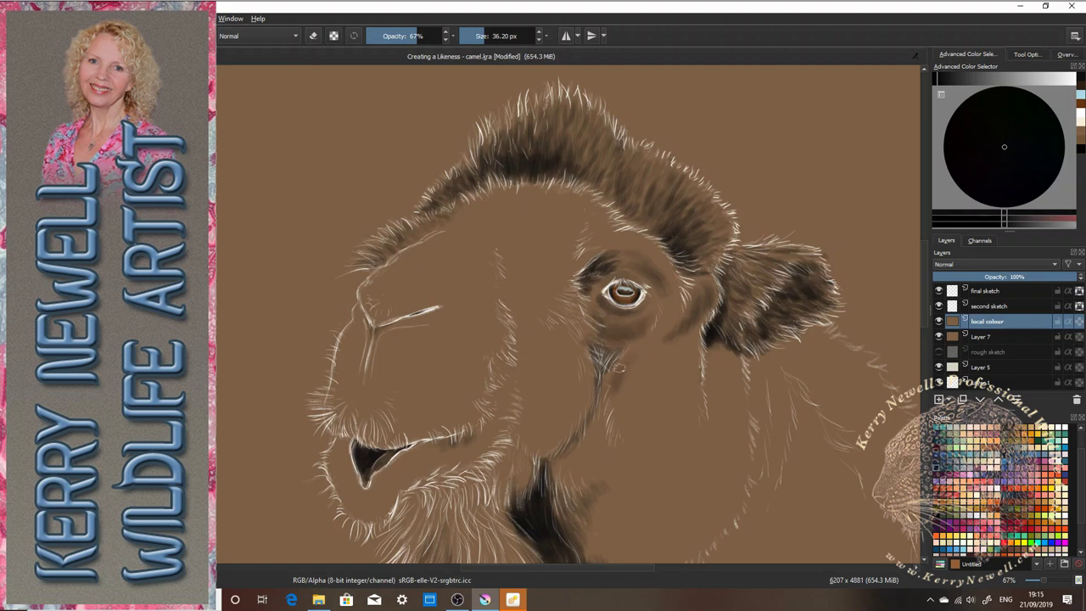
mouse_move(631, 365)
left_mouse_down()
mouse_move(647, 399)
mouse_move(634, 364)
mouse_move(621, 395)
mouse_move(644, 378)
mouse_move(636, 417)
mouse_move(617, 382)
mouse_move(625, 419)
mouse_move(604, 428)
mouse_move(612, 458)
mouse_move(596, 409)
mouse_move(601, 363)
left_mouse_up()
- Paint a dark shadow down the front edge of the lower neck fur
scroll(561, 360, "down", 5)
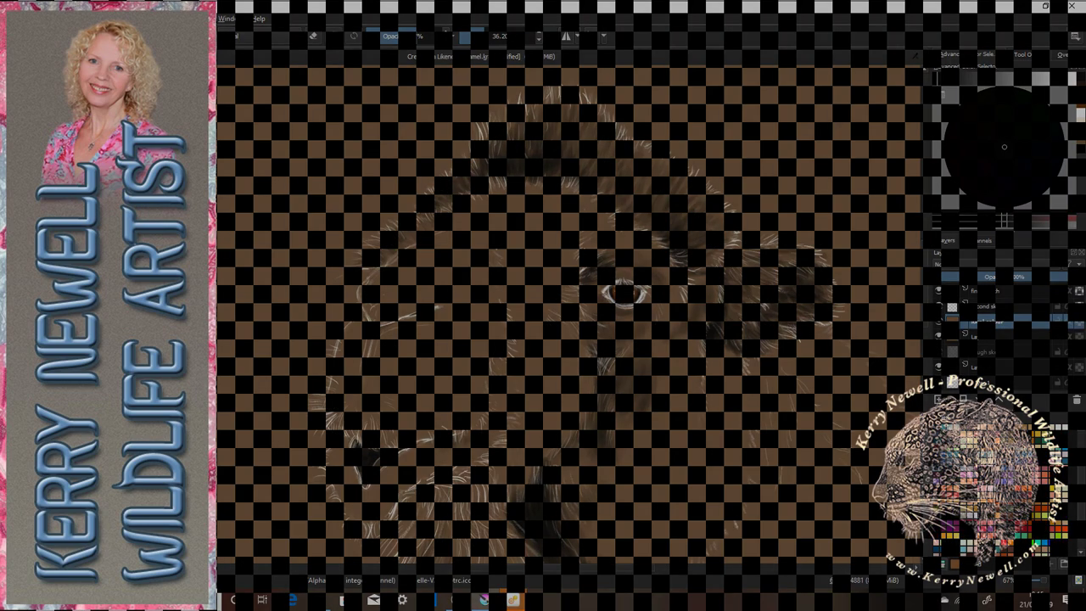
mouse_move(428, 398)
left_mouse_down()
mouse_move(413, 363)
mouse_move(425, 415)
mouse_move(405, 368)
mouse_move(429, 453)
mouse_move(410, 483)
mouse_move(436, 457)
mouse_move(440, 465)
mouse_move(409, 464)
mouse_move(439, 501)
left_mouse_up()
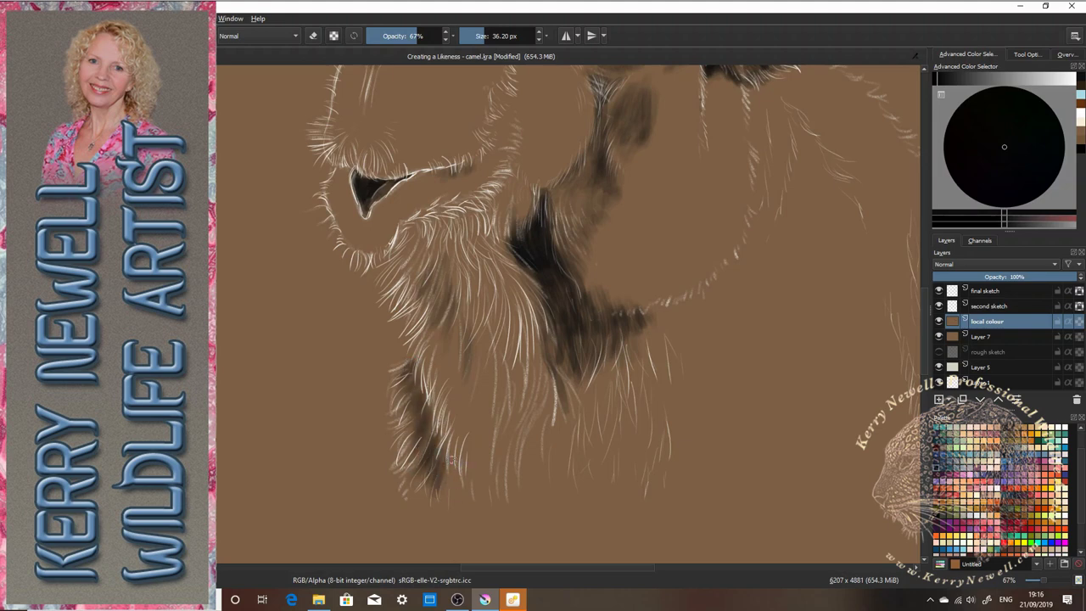
left_click_drag(454, 461, 467, 499)
key("F5")
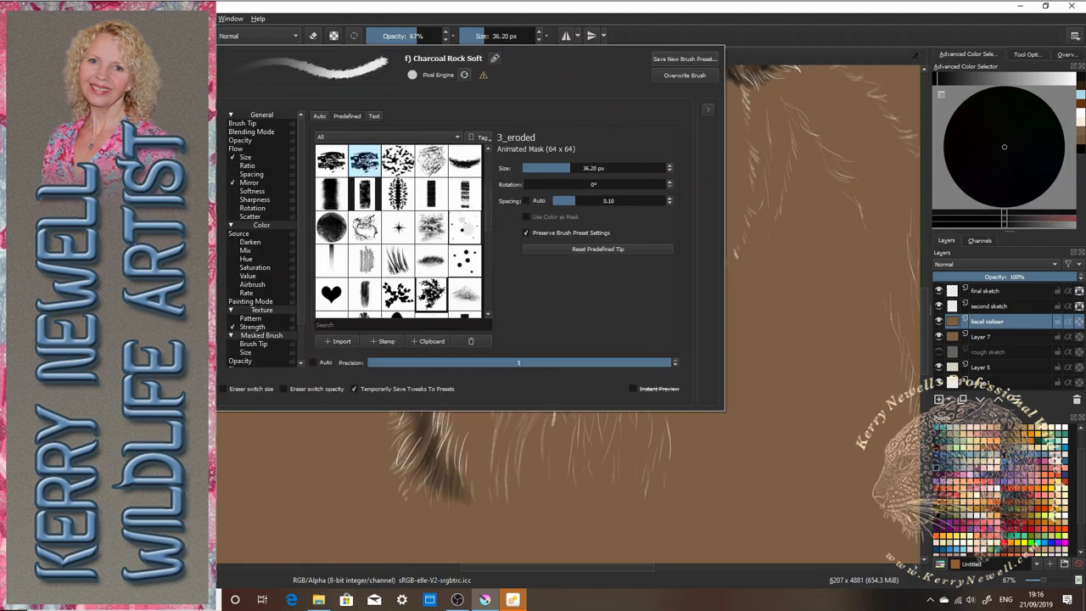
key("F5")
- Extend the dark throat shadow down into the middle of the neck fur
left_click_drag(504, 364, 507, 396)
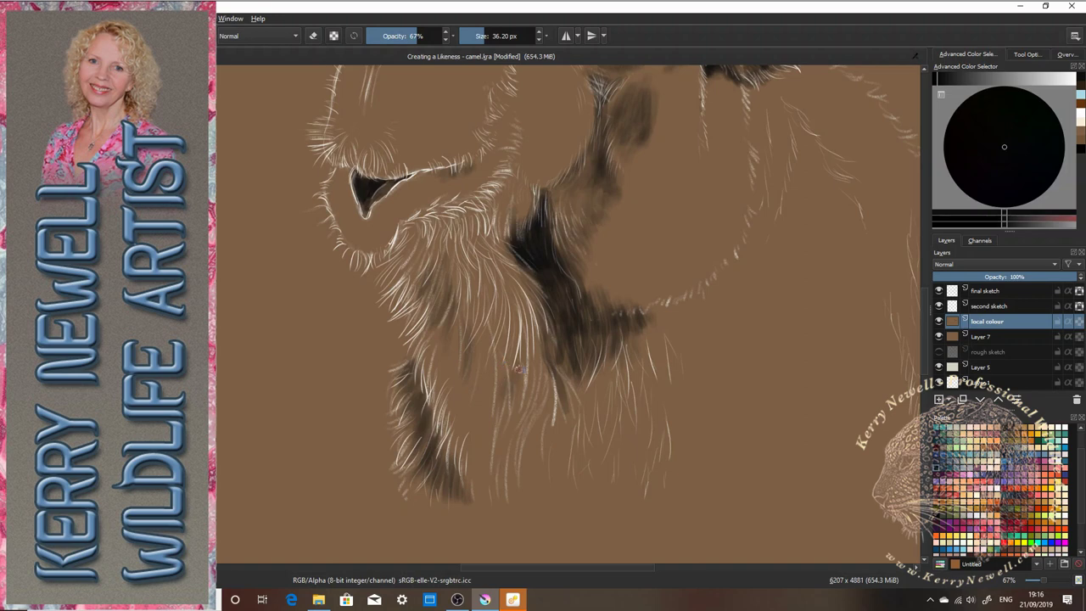
mouse_move(526, 349)
left_mouse_down()
mouse_move(508, 409)
mouse_move(526, 377)
left_mouse_up()
mouse_move(516, 424)
left_mouse_down()
mouse_move(543, 350)
mouse_move(508, 448)
mouse_move(530, 424)
left_mouse_up()
left_click_drag(519, 412, 499, 449)
- Set the brush size to 6.64 px and paint fine dark hairs through the lower middle neck and beneath the jaw shadow
left_click(472, 37)
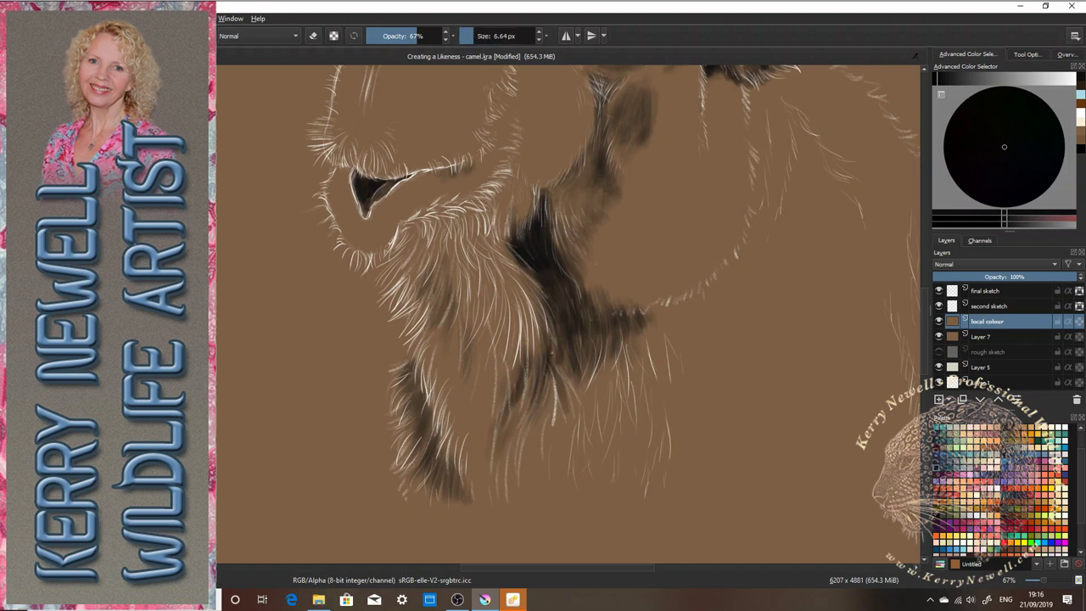
left_click_drag(552, 354, 532, 438)
mouse_move(500, 392)
left_mouse_down()
mouse_move(480, 458)
mouse_move(495, 489)
left_mouse_up()
left_click_drag(500, 435, 494, 474)
left_click_drag(490, 462, 484, 495)
left_click_drag(518, 436, 510, 467)
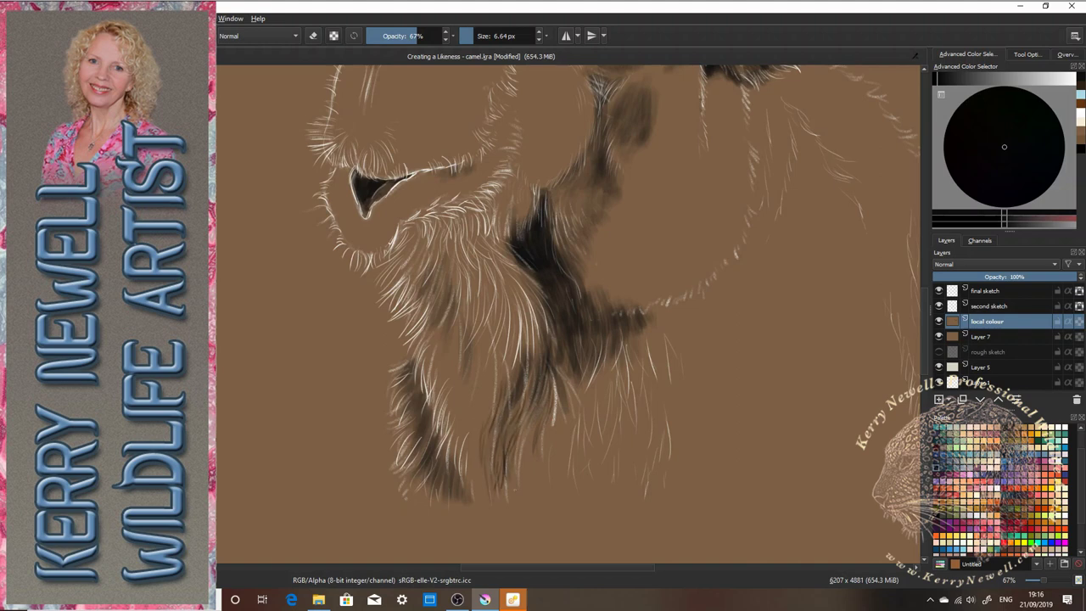
left_click_drag(570, 405, 565, 439)
left_click_drag(579, 356, 568, 404)
left_click_drag(581, 391, 576, 404)
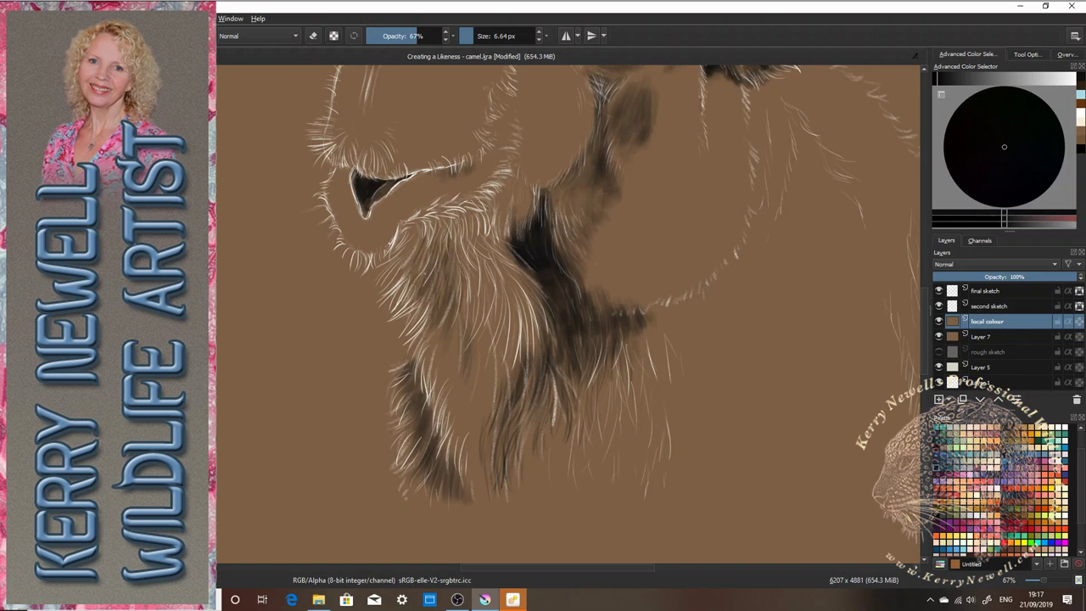
- Paint fine dark hairs down the front of the neck, from below the chin to the lower edge of the fur
mouse_move(451, 300)
left_mouse_down()
mouse_move(441, 336)
mouse_move(451, 351)
left_mouse_up()
mouse_move(471, 282)
left_mouse_down()
mouse_move(468, 339)
mouse_move(486, 353)
mouse_move(473, 377)
left_mouse_up()
left_click_drag(495, 321, 476, 384)
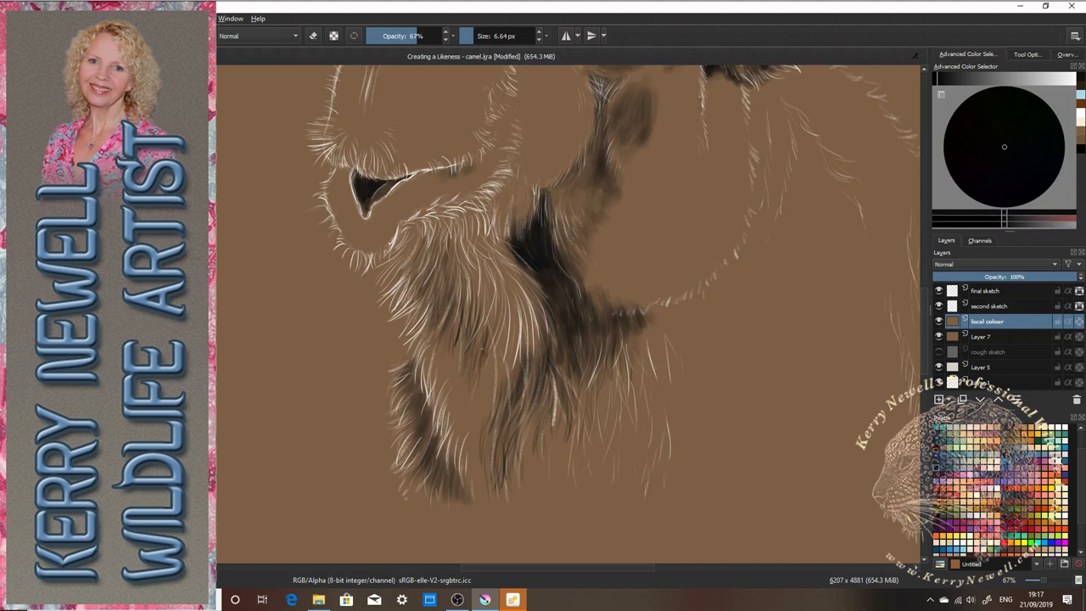
left_click_drag(428, 353, 425, 392)
left_click_drag(446, 347, 438, 395)
mouse_move(460, 363)
left_mouse_down()
mouse_move(449, 399)
mouse_move(476, 413)
left_mouse_up()
left_click_drag(488, 385, 473, 429)
mouse_move(461, 402)
left_mouse_down()
mouse_move(450, 432)
mouse_move(472, 480)
left_mouse_up()
mouse_move(486, 445)
left_mouse_down()
mouse_move(477, 501)
mouse_move(493, 507)
left_mouse_up()
left_click_drag(487, 468, 484, 492)
left_click_drag(517, 463, 514, 495)
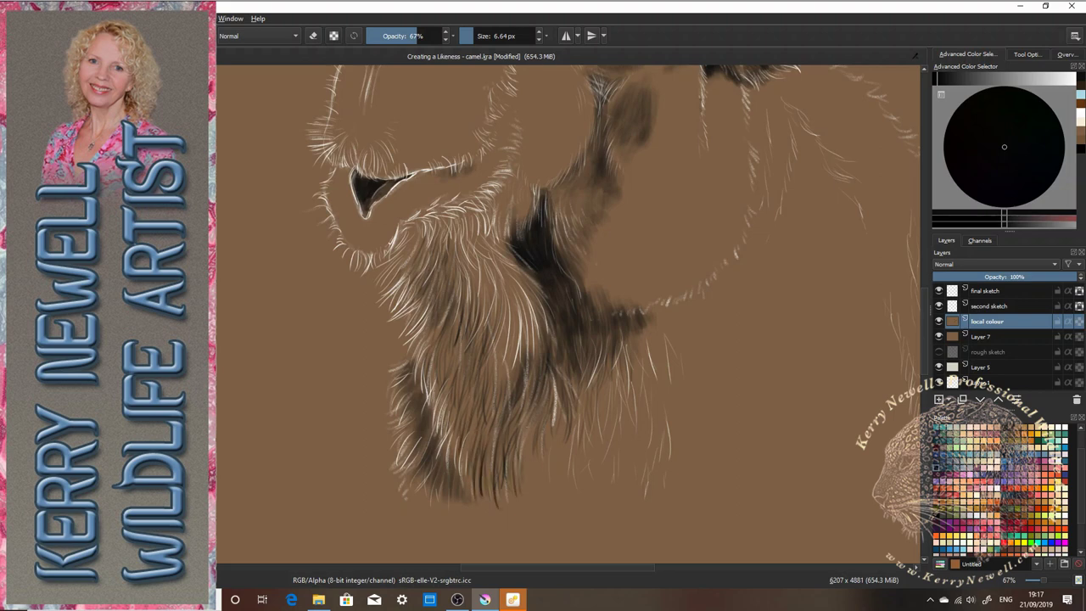
- Fill the central and upper neck fur beside the black throat shadow with fine dark hairs
left_click_drag(507, 306, 496, 368)
left_click_drag(511, 315, 509, 387)
left_click_drag(525, 323, 525, 387)
left_click_drag(534, 343, 526, 408)
mouse_move(463, 227)
left_mouse_down()
mouse_move(456, 265)
mouse_move(481, 306)
left_mouse_up()
left_click_drag(475, 271, 477, 312)
mouse_move(495, 261)
left_mouse_down()
mouse_move(489, 297)
mouse_move(512, 336)
left_mouse_up()
left_click_drag(524, 282, 519, 346)
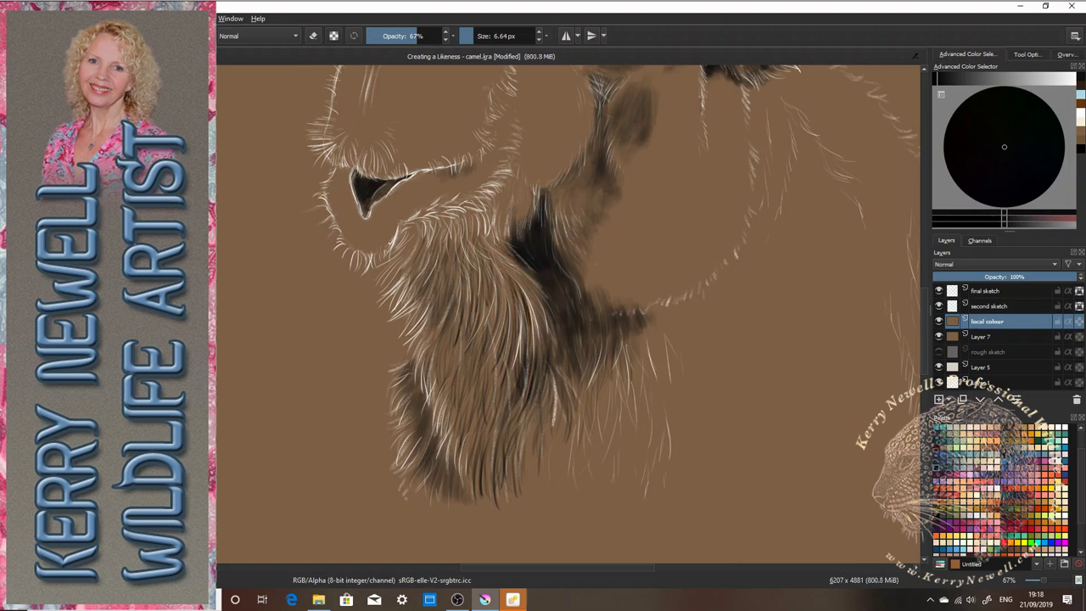
left_click_drag(533, 259, 514, 310)
- Add fine dark hairs to the lower rear neck fur beneath the jaw shadow
left_click_drag(536, 438, 529, 479)
left_click_drag(553, 427, 551, 482)
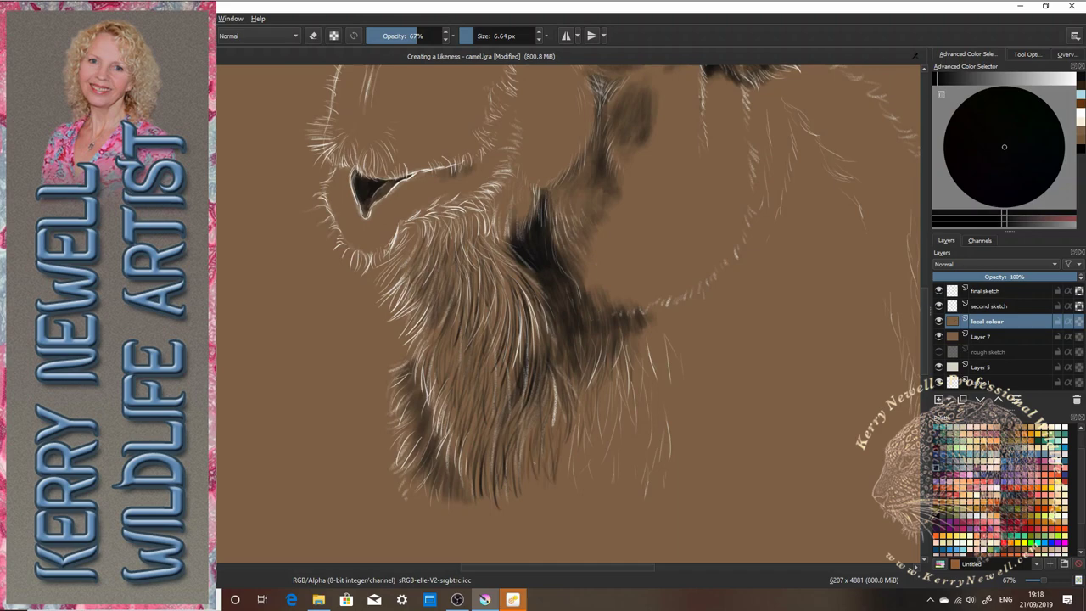
left_click_drag(590, 390, 586, 434)
mouse_move(580, 387)
left_mouse_down()
mouse_move(574, 475)
mouse_move(602, 433)
left_mouse_up()
left_click_drag(602, 436, 602, 468)
left_click_drag(617, 396, 612, 465)
left_click_drag(575, 431, 567, 484)
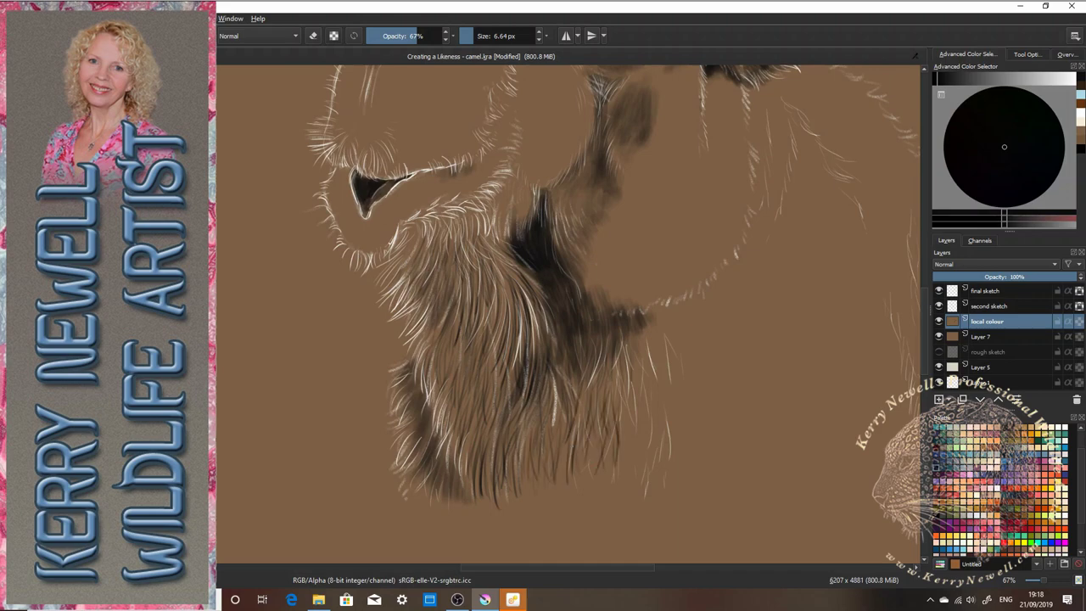
left_click_drag(624, 407, 623, 454)
left_click_drag(595, 410, 593, 443)
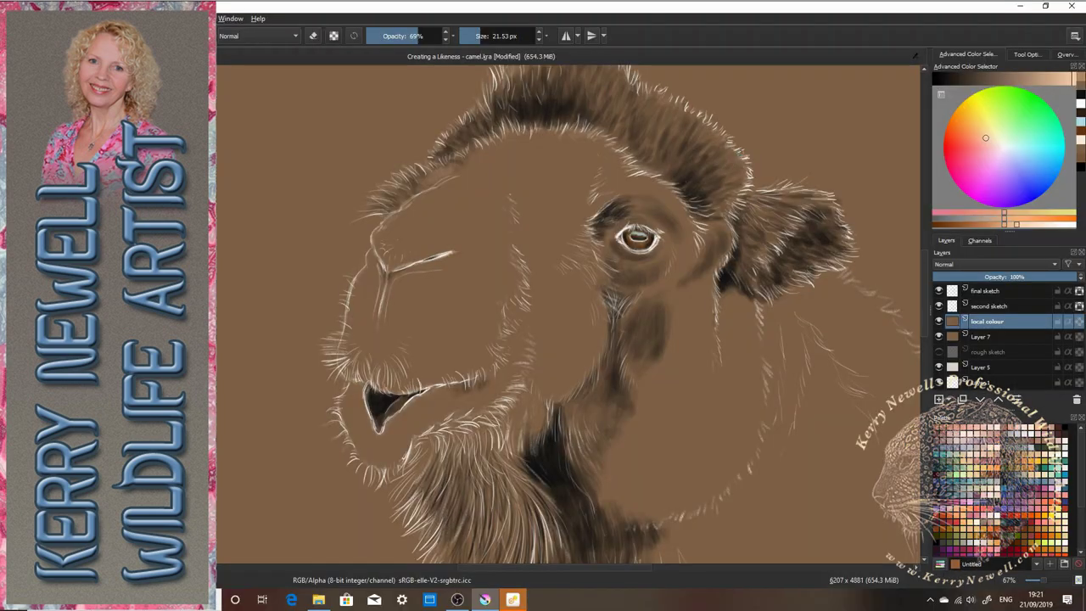
- Paint light peach highlights on the rear of the head crest and the ear, then reduce the brush size to 12.66 px
left_click_drag(744, 170, 736, 182)
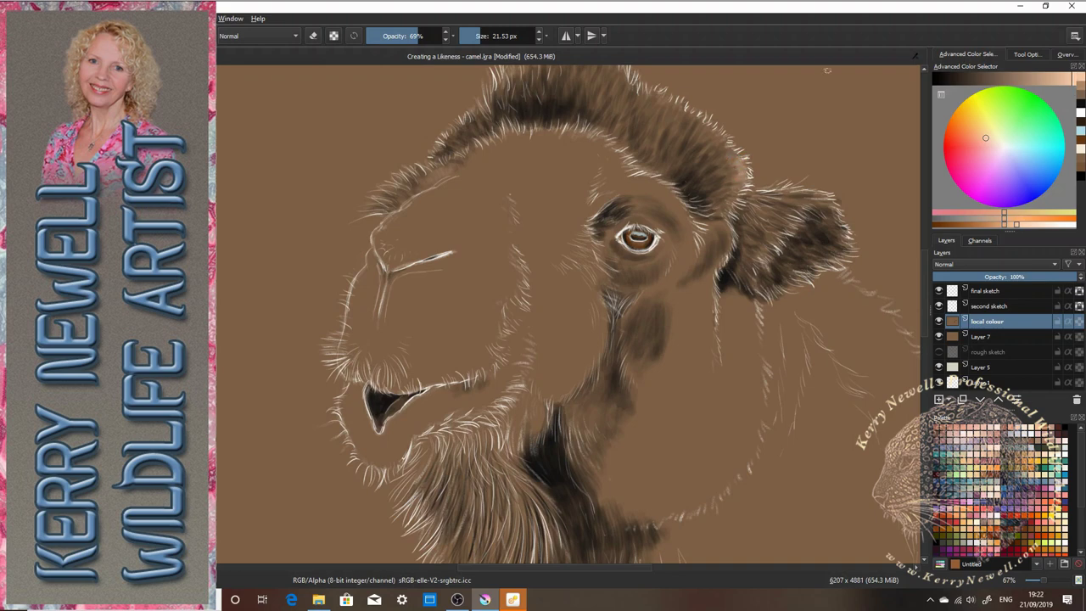
left_click_drag(646, 93, 687, 117)
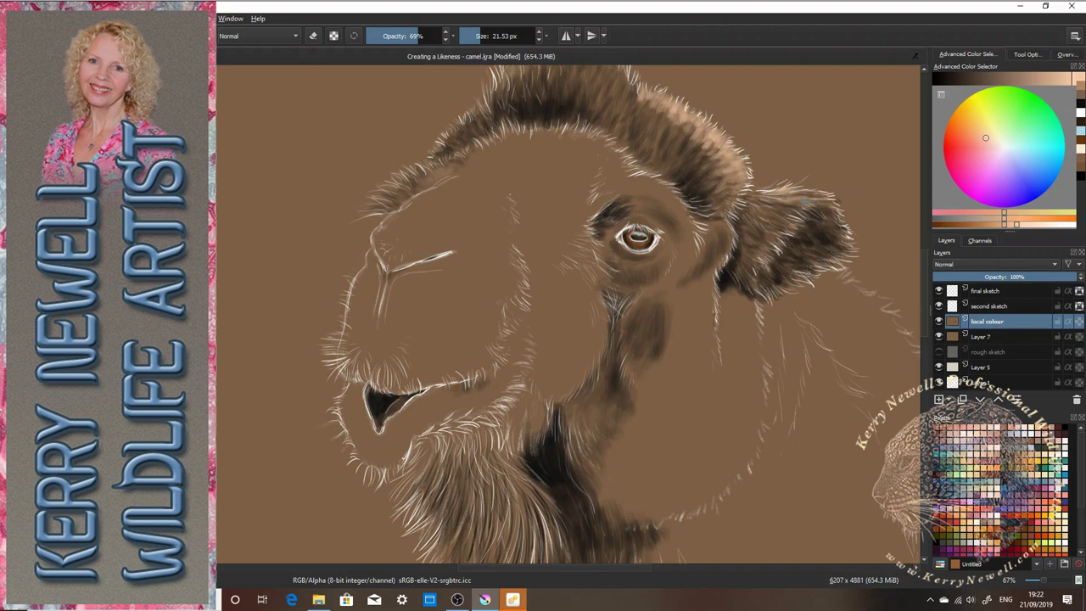
mouse_move(831, 221)
left_mouse_down()
mouse_move(844, 212)
mouse_move(851, 248)
left_mouse_up()
left_click_drag(474, 37, 467, 36)
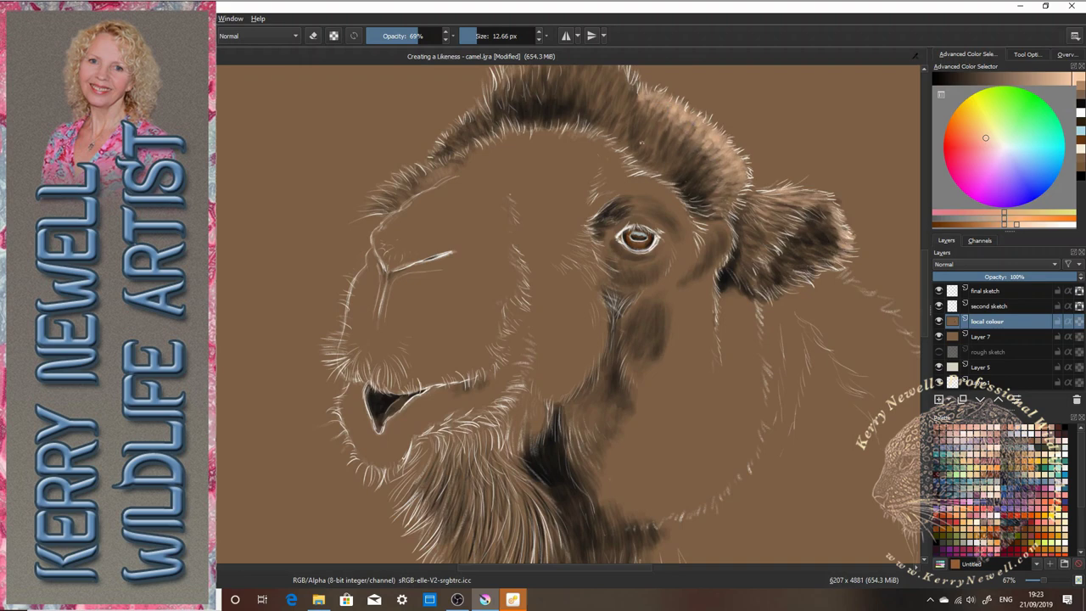
- Set the brush size to 31.49 px and paint light peach along the top of the muzzle and the forehead edge, using the reference photo
scroll(810, 324, "down", 2)
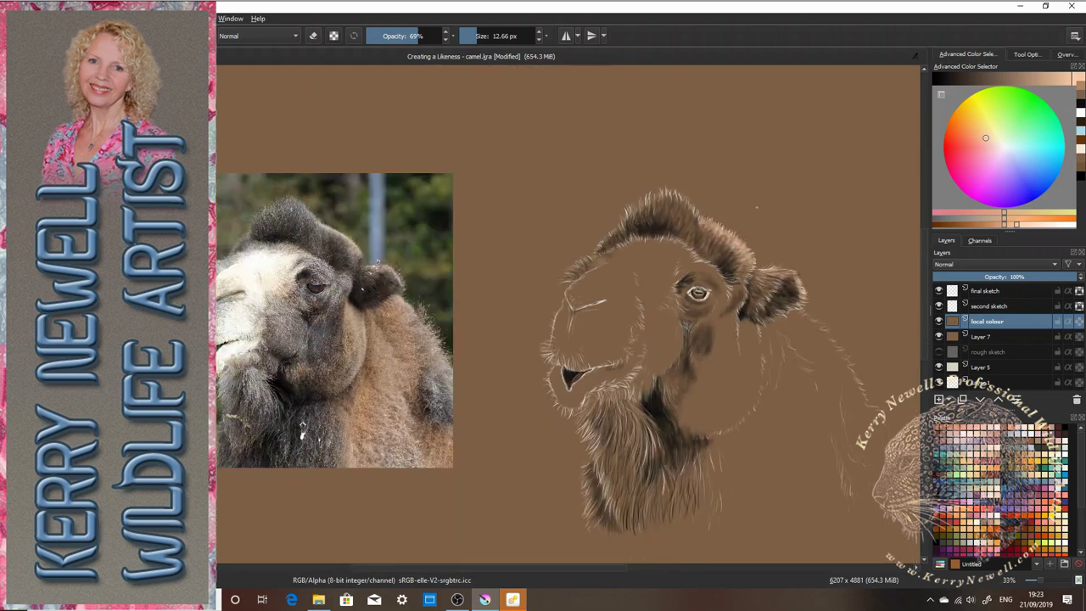
scroll(725, 235, "up", 1)
left_click(1081, 100)
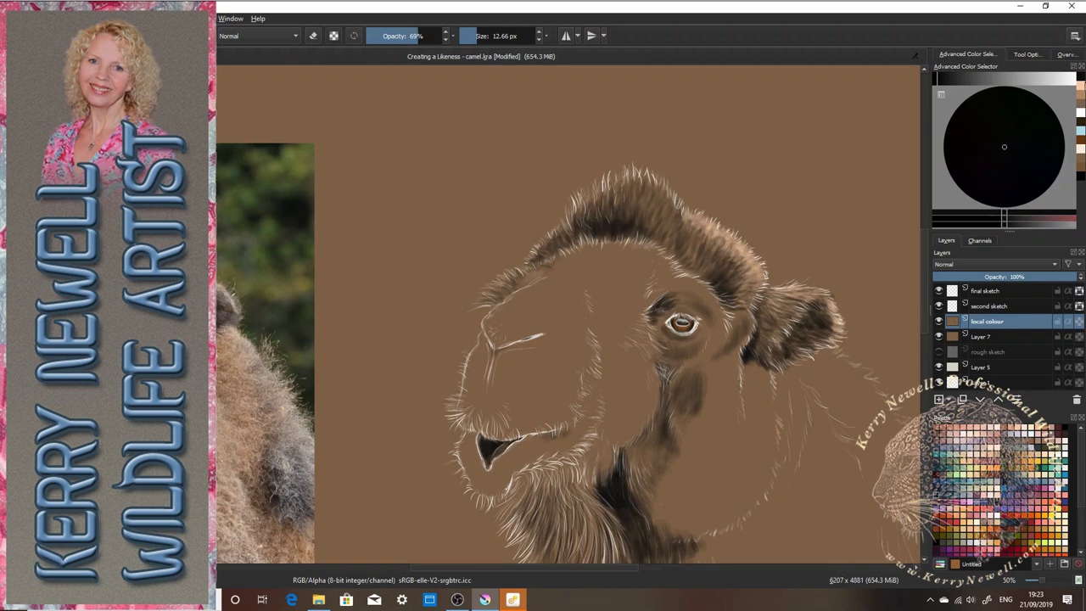
left_click(1081, 85)
left_click_drag(477, 570, 432, 582)
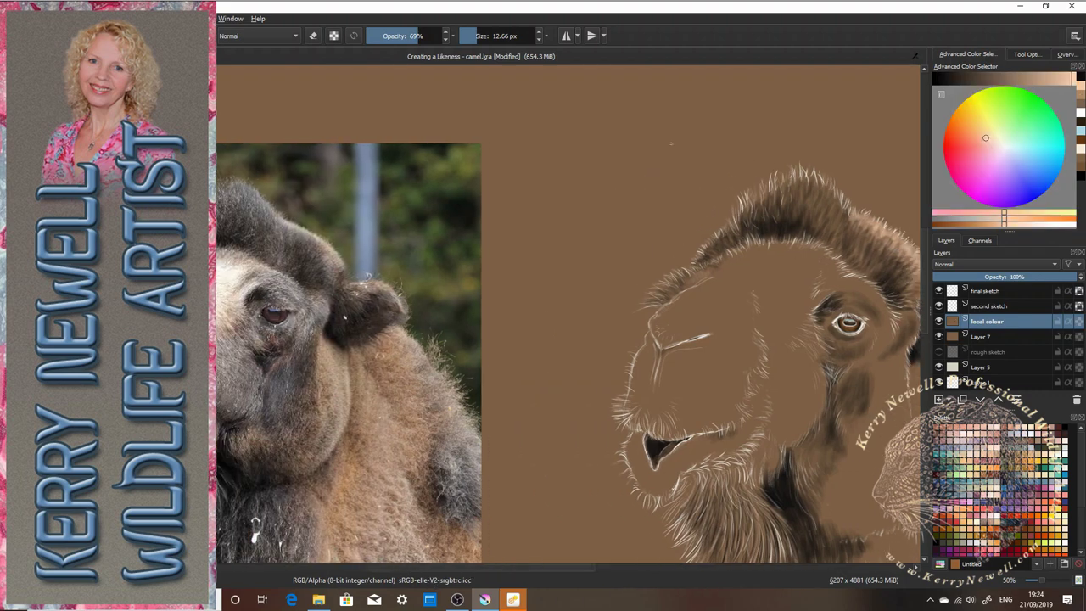
left_click(482, 33)
left_click(483, 35)
left_click_drag(668, 295, 683, 287)
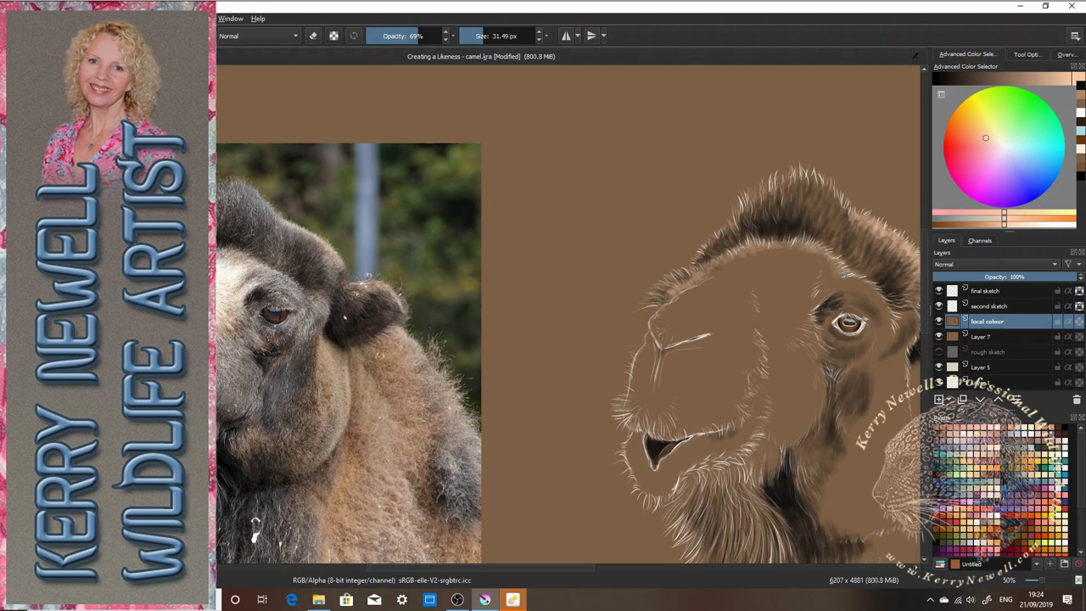
mouse_move(828, 280)
left_mouse_down()
mouse_move(834, 251)
mouse_move(806, 242)
left_mouse_up()
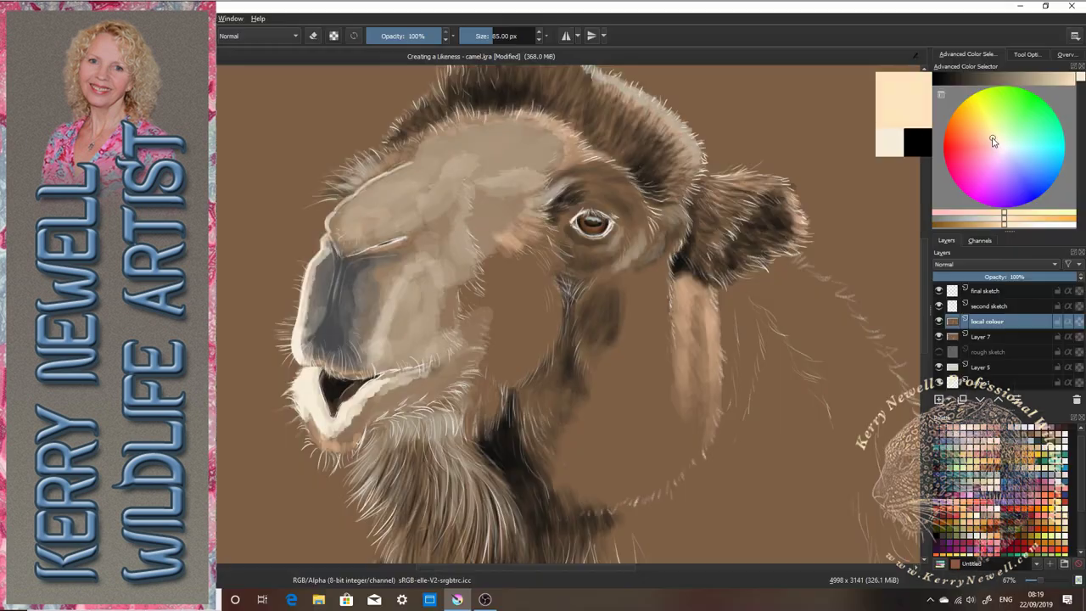
- Set the brush size to 66.93 px and paint peach over the muzzle, forehead, lower lip and the fur beside the throat shadow
left_click(983, 138)
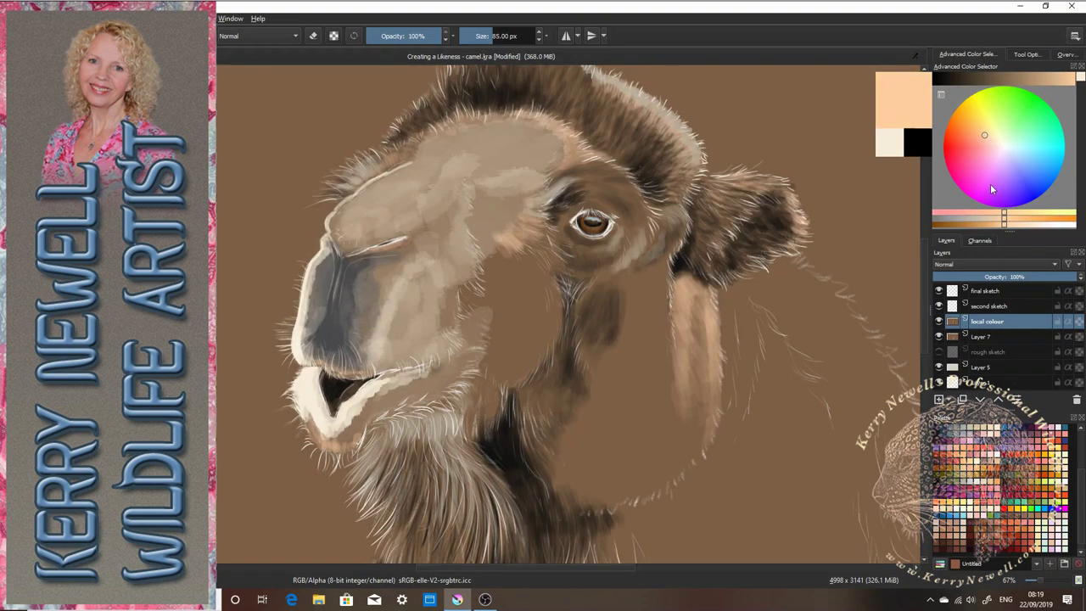
left_click(488, 34)
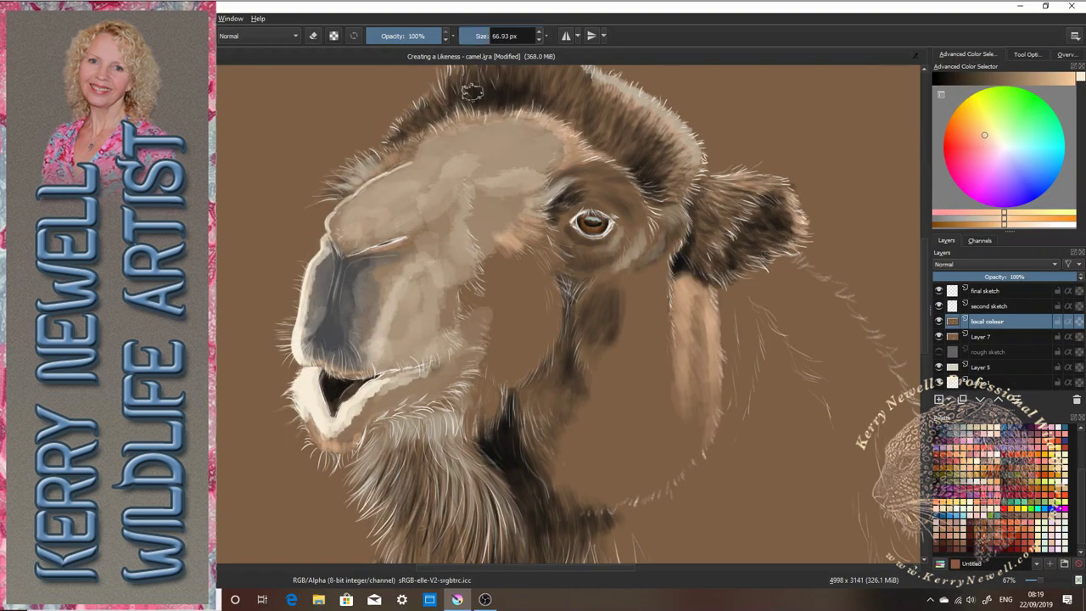
mouse_move(348, 235)
left_mouse_down()
mouse_move(346, 213)
mouse_move(349, 237)
mouse_move(341, 228)
mouse_move(367, 234)
mouse_move(368, 221)
mouse_move(347, 223)
mouse_move(373, 230)
mouse_move(367, 204)
mouse_move(385, 214)
mouse_move(369, 214)
mouse_move(354, 236)
mouse_move(383, 214)
left_mouse_up()
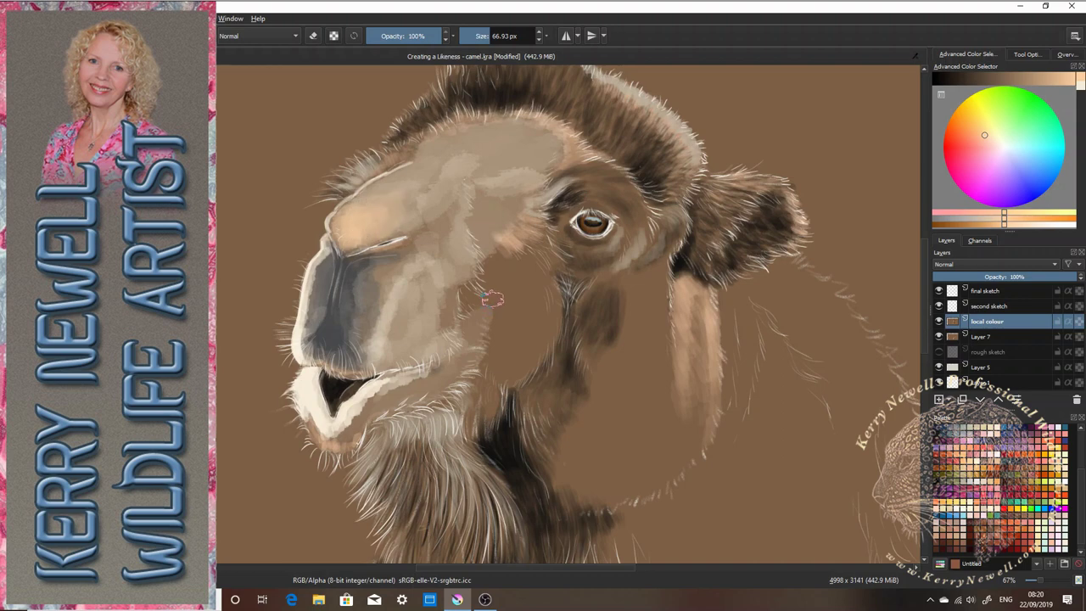
mouse_move(491, 228)
left_mouse_down()
mouse_move(483, 242)
mouse_move(519, 211)
left_mouse_up()
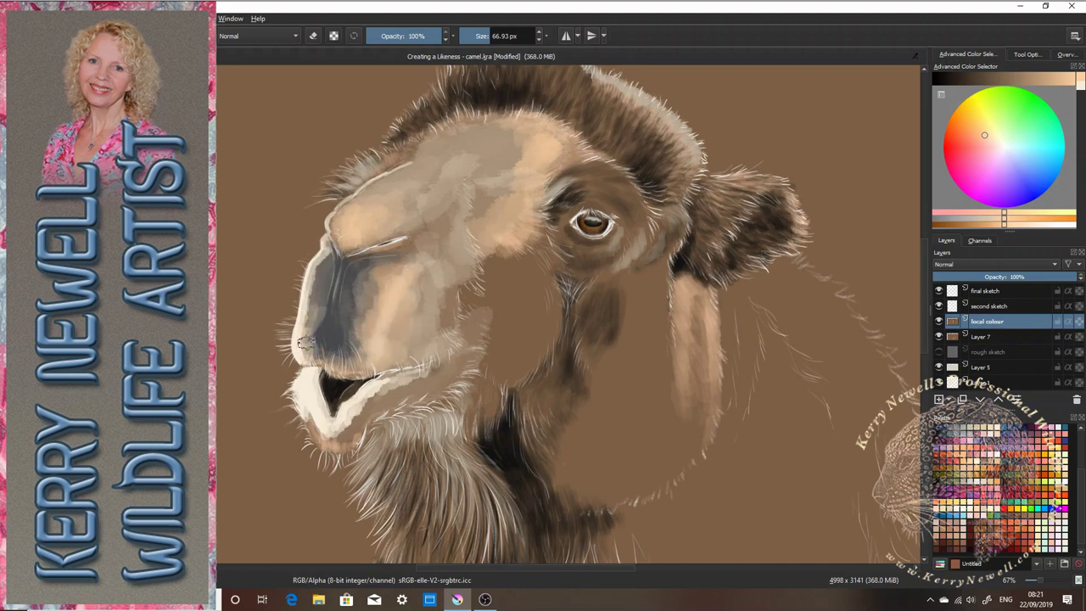
mouse_move(312, 294)
left_mouse_down()
mouse_move(322, 264)
mouse_move(311, 276)
left_mouse_up()
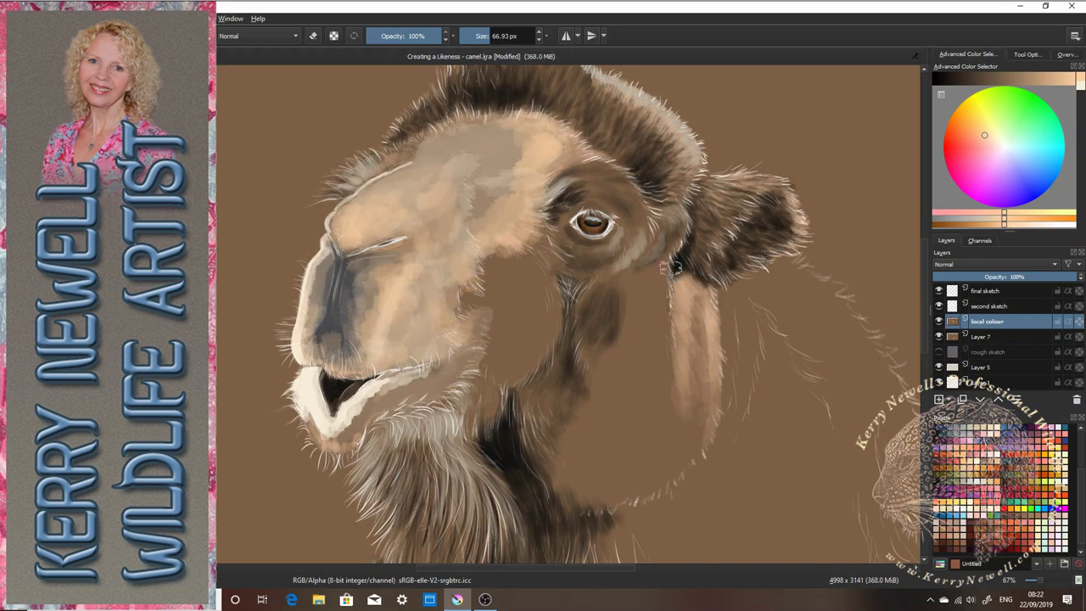
mouse_move(533, 432)
left_mouse_down()
mouse_move(542, 407)
mouse_move(568, 398)
mouse_move(547, 419)
mouse_move(572, 402)
mouse_move(550, 380)
left_mouse_up()
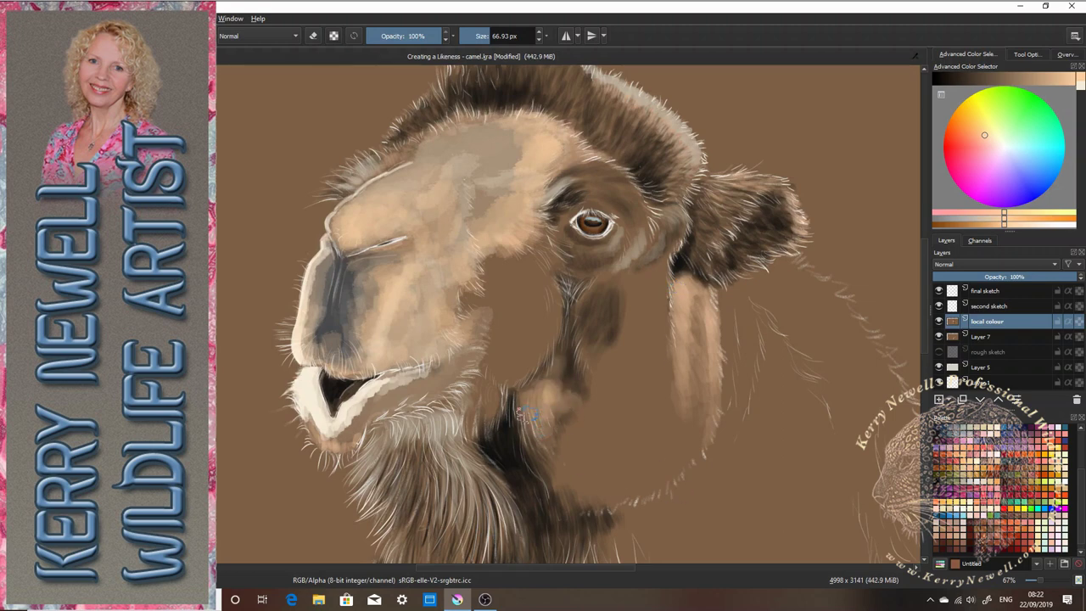
mouse_move(360, 423)
left_mouse_down()
mouse_move(314, 423)
mouse_move(346, 425)
left_mouse_up()
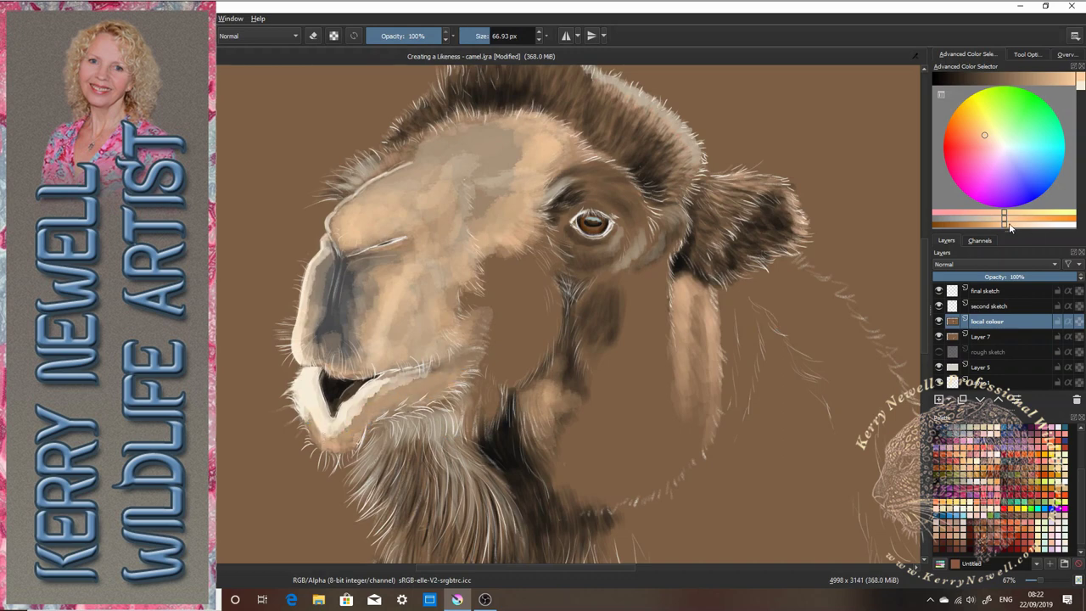
- Paint the lower lip in a lighter cream peach and lower the brush opacity to 82%
left_click(991, 138)
mouse_move(348, 443)
left_mouse_down()
mouse_move(386, 392)
mouse_move(409, 386)
mouse_move(380, 409)
mouse_move(431, 392)
left_mouse_up()
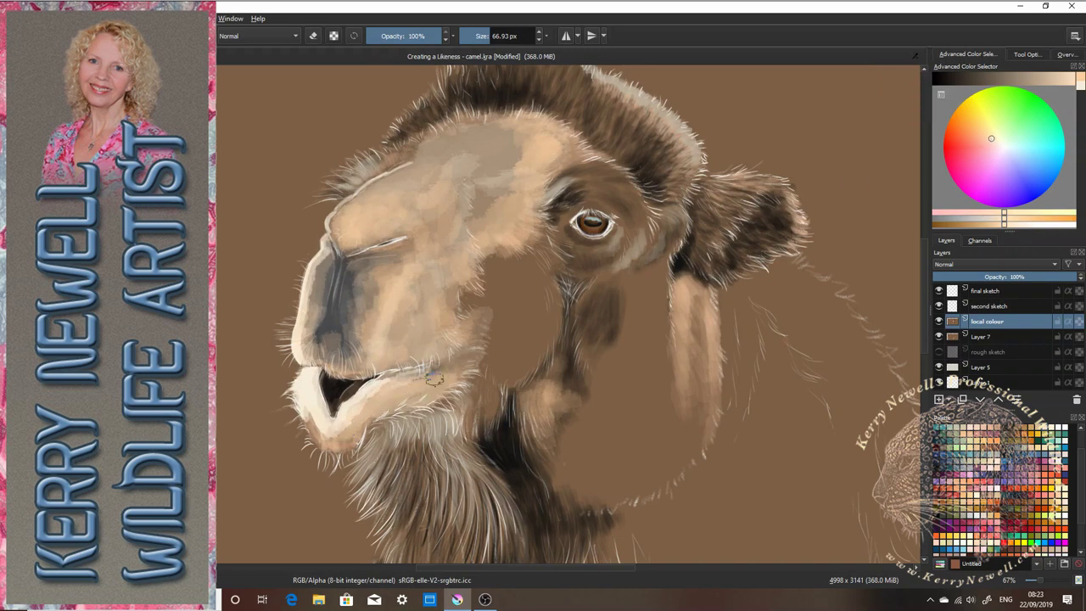
key("i")
key("i")
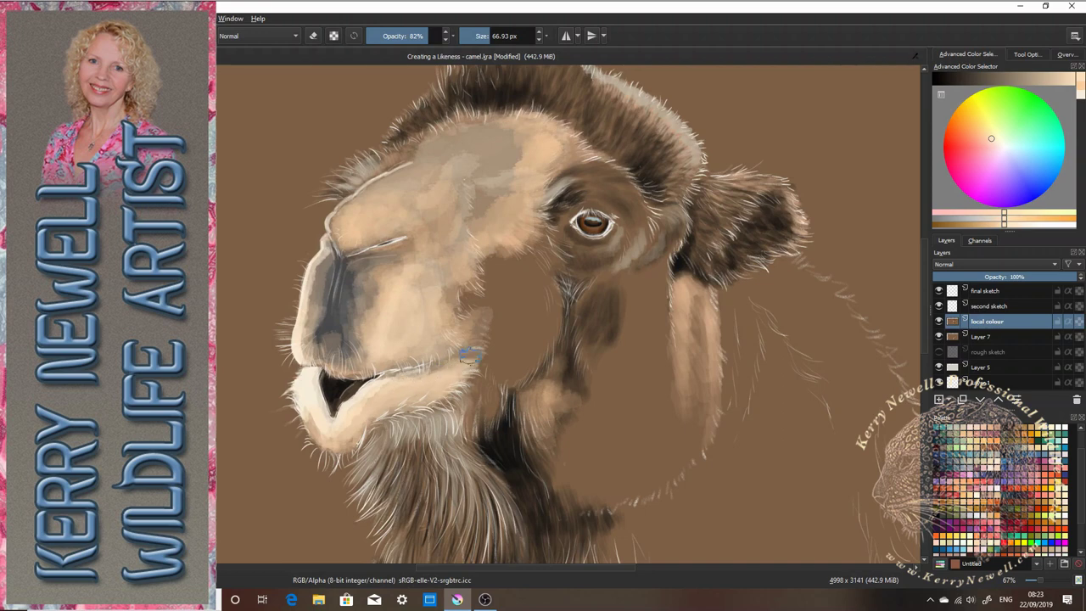
- Reduce the brush size to 27.20 px and paint cream highlights along the top of the muzzle and across the forehead
left_click_drag(302, 354, 273, 354, "shift")
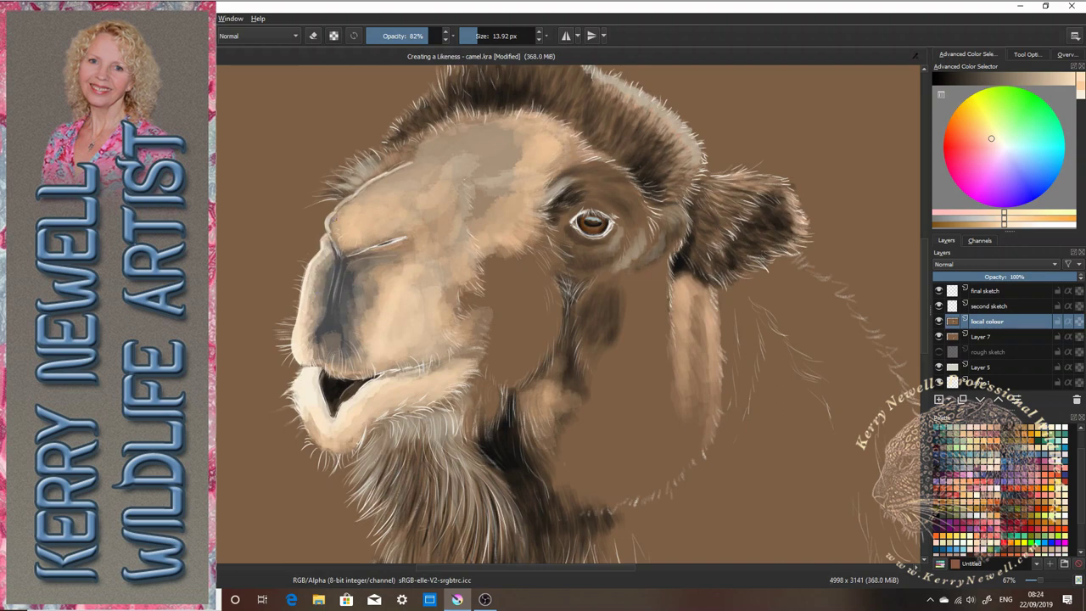
key("bracketright")
key("bracketright")
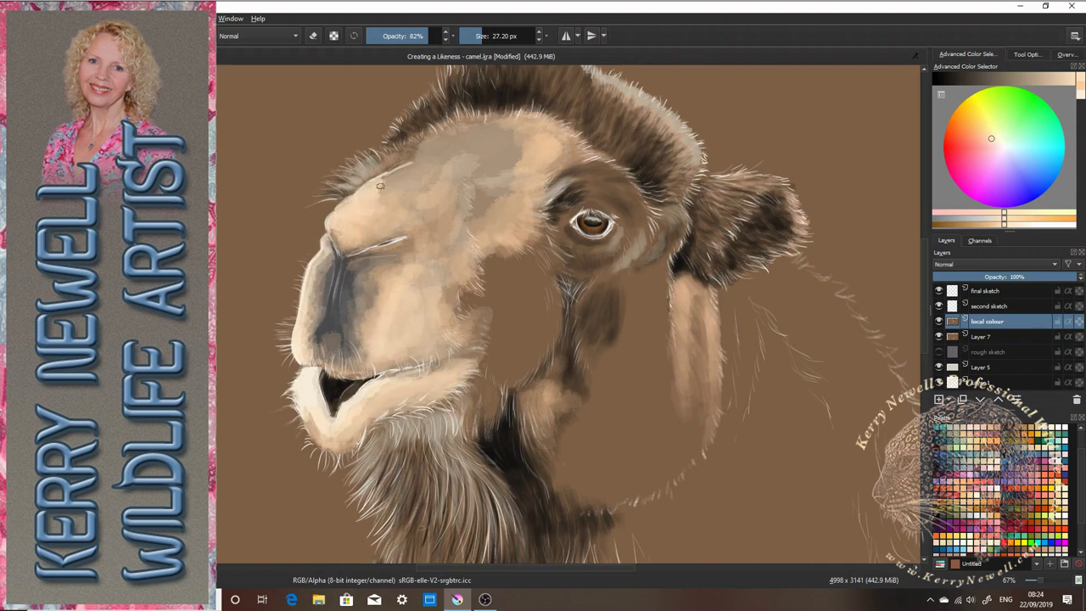
mouse_move(385, 177)
left_mouse_down()
mouse_move(407, 178)
mouse_move(377, 193)
mouse_move(373, 180)
mouse_move(363, 214)
left_mouse_up()
mouse_move(455, 140)
left_mouse_down()
mouse_move(506, 130)
mouse_move(502, 172)
mouse_move(512, 132)
mouse_move(436, 145)
mouse_move(404, 166)
mouse_move(467, 151)
mouse_move(432, 164)
mouse_move(432, 153)
mouse_move(477, 138)
mouse_move(504, 151)
mouse_move(497, 171)
mouse_move(510, 161)
mouse_move(489, 134)
mouse_move(487, 176)
mouse_move(478, 163)
mouse_move(493, 155)
mouse_move(456, 166)
mouse_move(476, 210)
mouse_move(495, 200)
mouse_move(504, 218)
mouse_move(474, 215)
mouse_move(474, 227)
mouse_move(480, 202)
mouse_move(499, 205)
mouse_move(519, 138)
left_mouse_up()
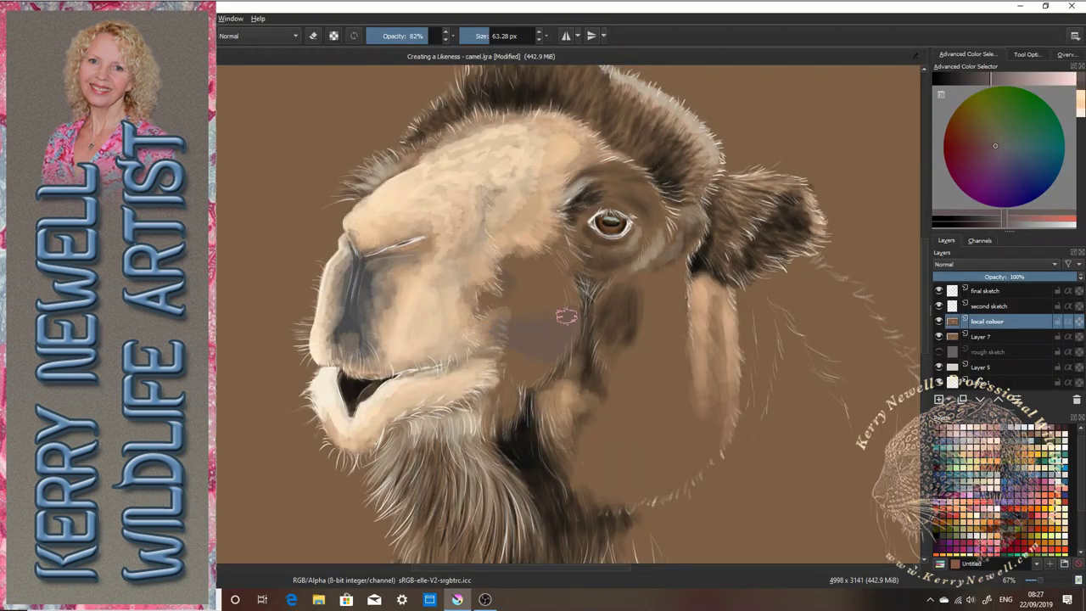
- Block in the cheek patch behind the muzzle with muted mauve-brown, adding a warmer dark brown over it
mouse_move(507, 307)
left_mouse_down()
mouse_move(552, 312)
mouse_move(565, 327)
mouse_move(514, 300)
mouse_move(557, 323)
left_mouse_up()
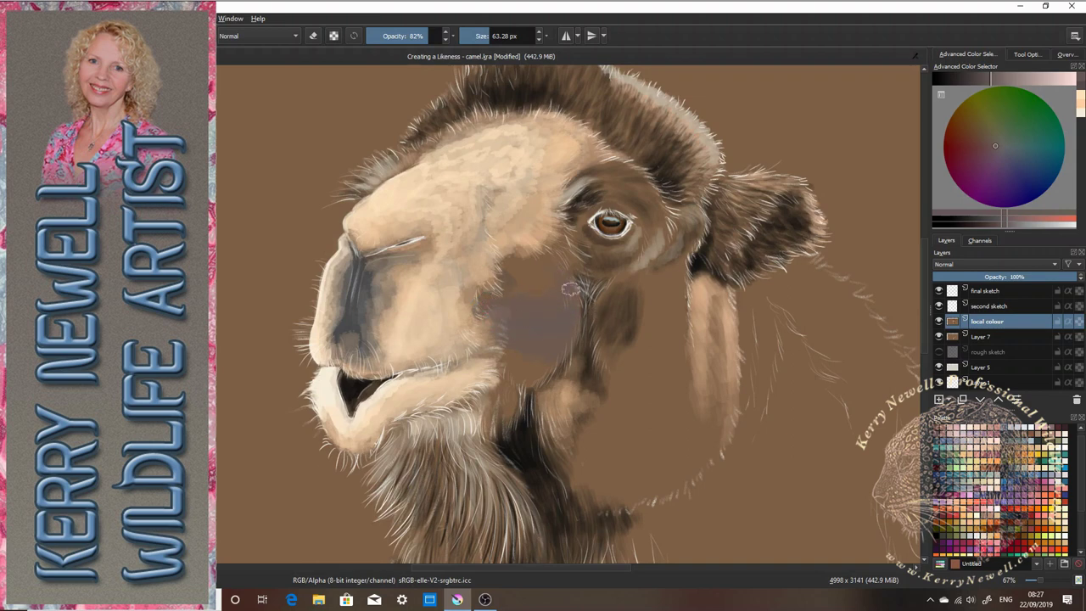
mouse_move(524, 268)
left_mouse_down()
mouse_move(553, 267)
mouse_move(494, 301)
mouse_move(521, 291)
mouse_move(505, 255)
left_mouse_up()
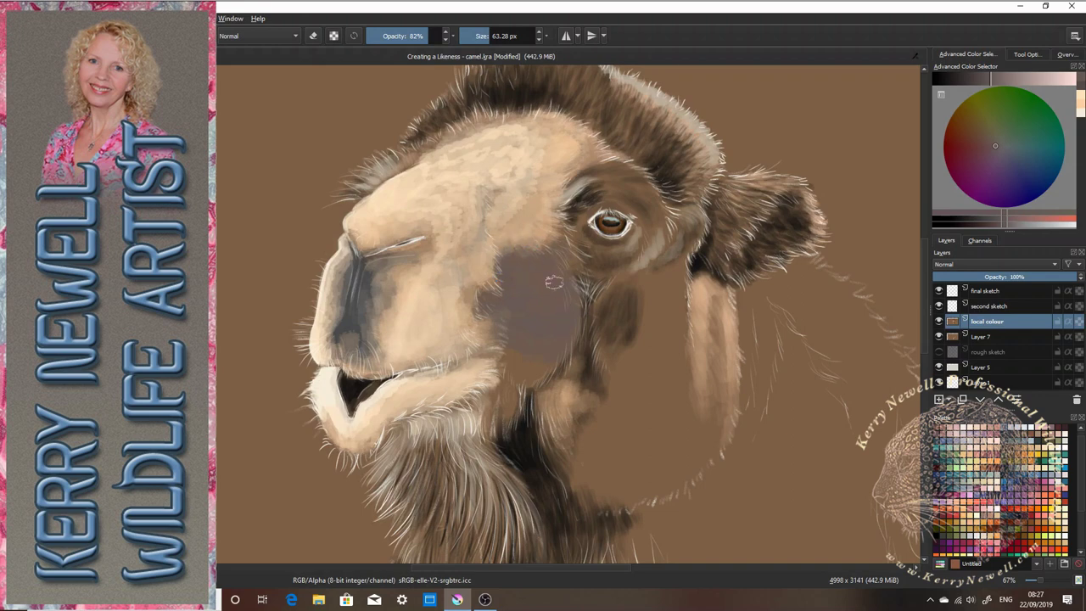
left_click(1007, 222)
left_click(998, 124)
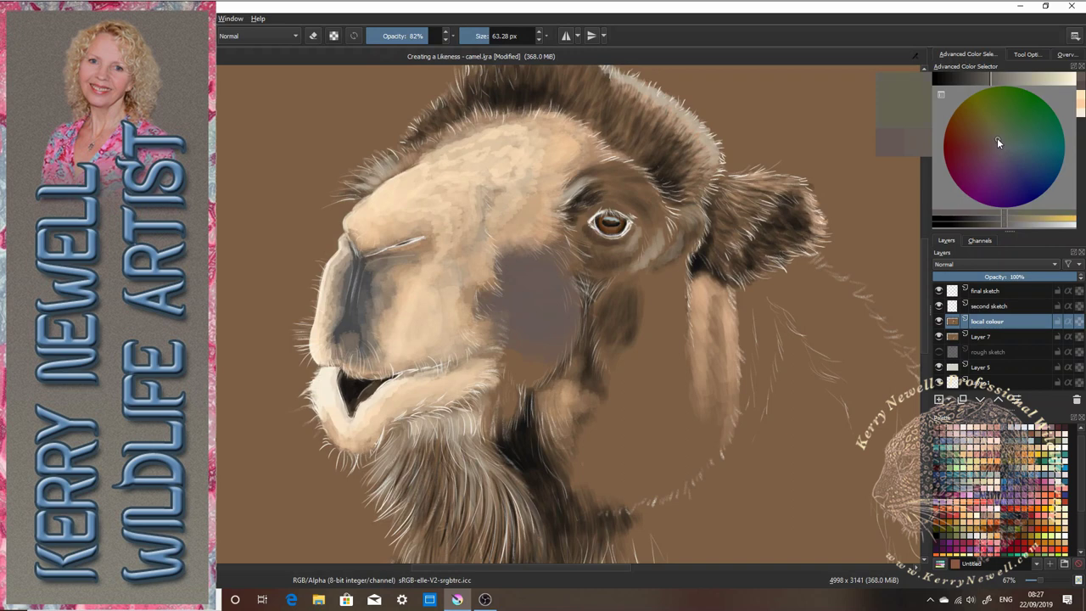
left_click(989, 144)
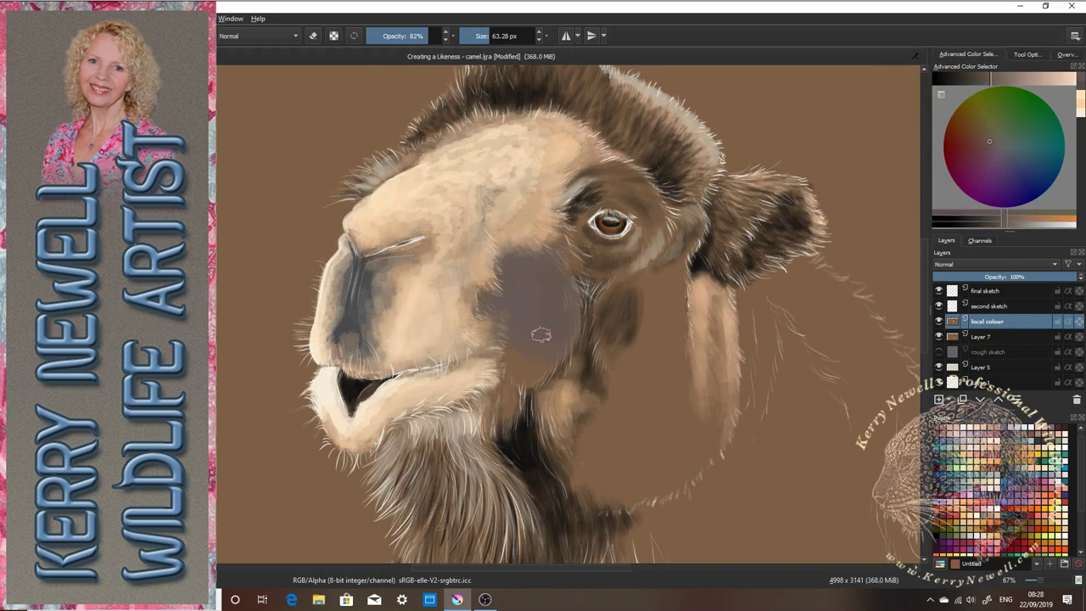
mouse_move(531, 271)
left_mouse_down()
mouse_move(570, 301)
mouse_move(545, 364)
mouse_move(560, 345)
mouse_move(529, 362)
mouse_move(545, 362)
mouse_move(492, 354)
left_mouse_up()
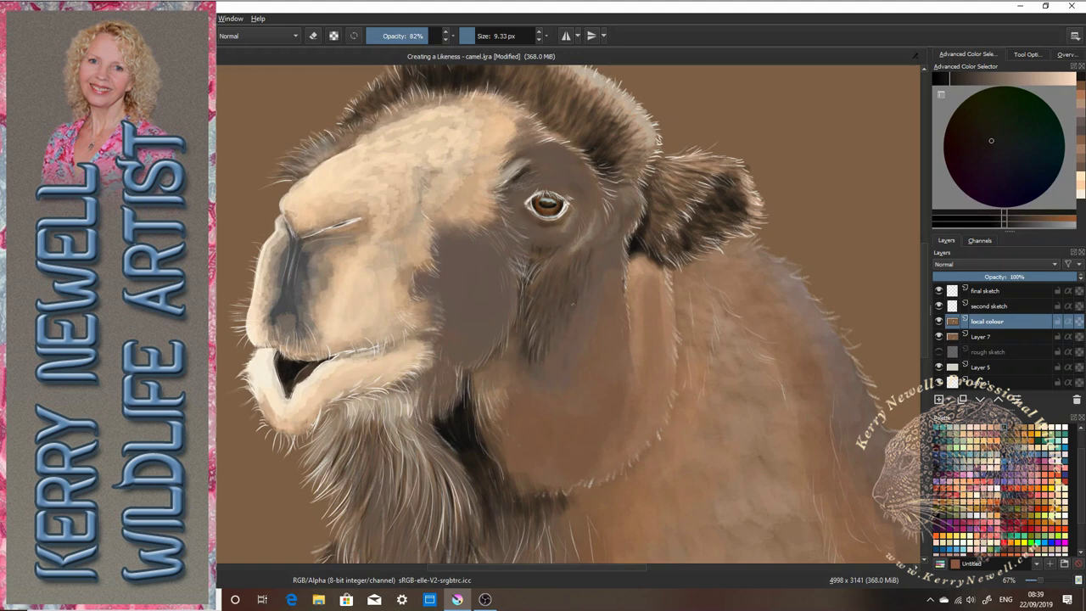
- Draw fine dark hairs below the eye, along the cheek's lower edge and under the mouth corner with the 9.33 px brush
left_click_drag(602, 229, 609, 242)
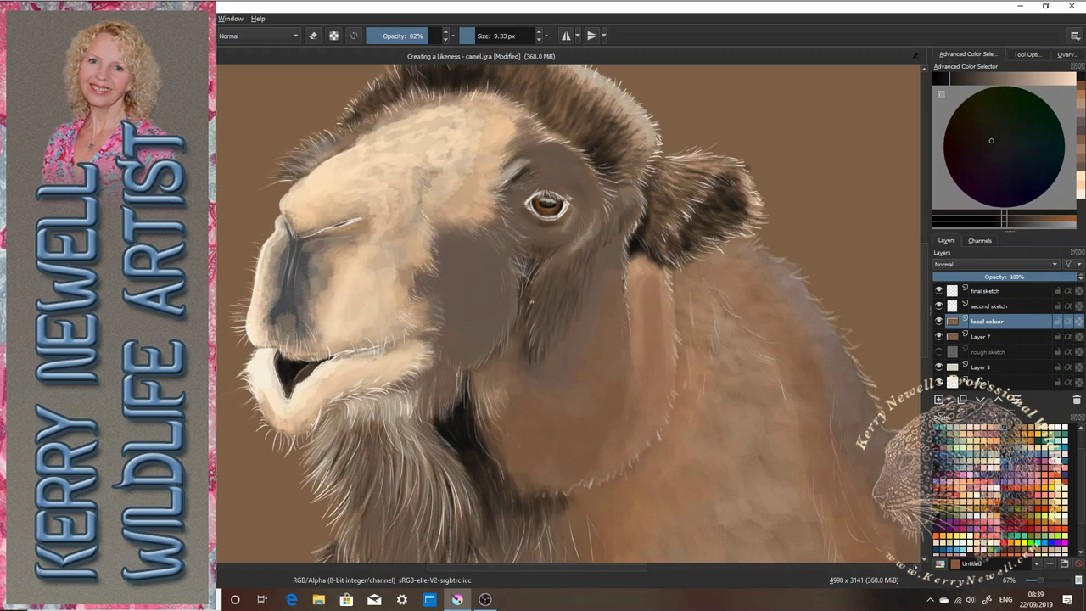
mouse_move(524, 318)
left_mouse_down()
mouse_move(531, 340)
mouse_move(475, 370)
left_mouse_up()
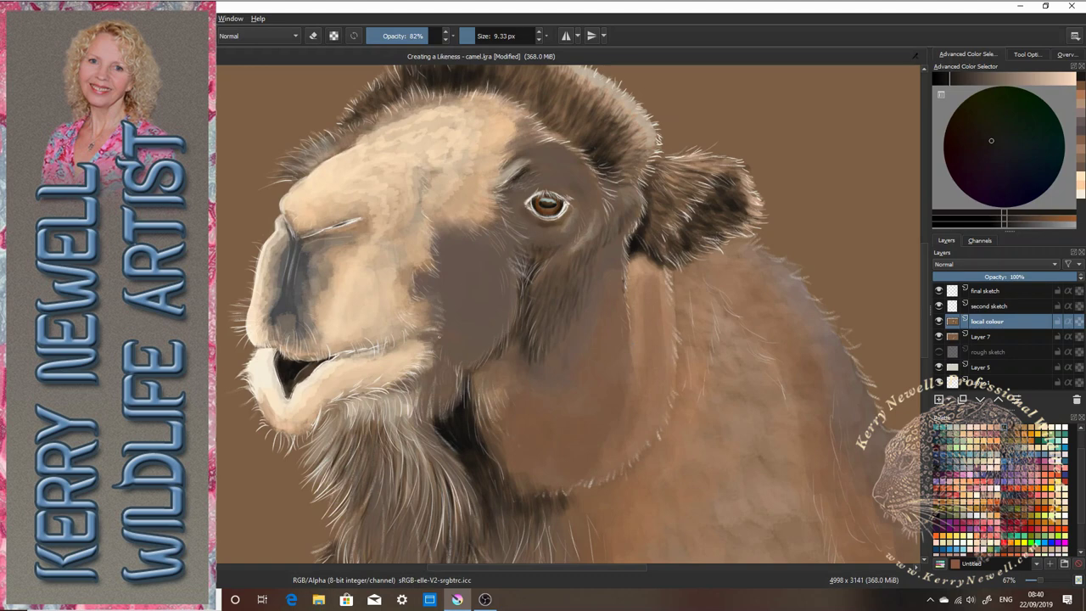
left_click_drag(439, 337, 436, 357)
left_click_drag(445, 346, 447, 368)
left_click_drag(455, 356, 452, 371)
left_click_drag(424, 392, 422, 407)
mouse_move(429, 390)
left_mouse_down()
mouse_move(424, 410)
mouse_move(444, 407)
left_mouse_up()
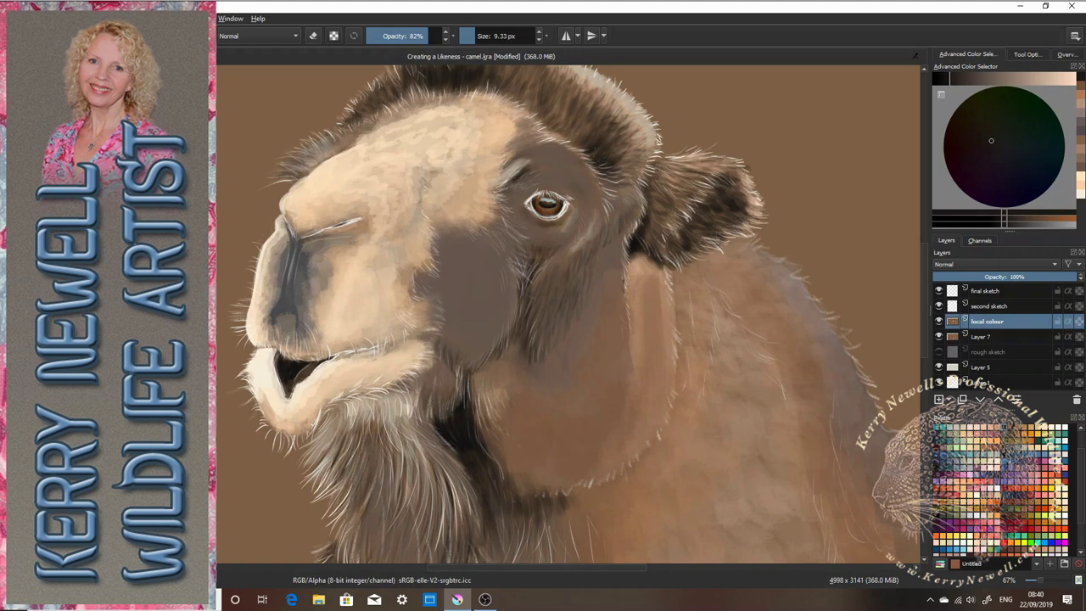
- Extend the fine dark hairs from behind the mouth corner down the jaw beside the black throat shadow
left_click_drag(440, 356, 436, 368)
left_click_drag(446, 356, 446, 378)
mouse_move(455, 376)
left_mouse_down()
mouse_move(453, 390)
mouse_move(473, 391)
left_mouse_up()
mouse_move(479, 368)
left_mouse_down()
mouse_move(475, 391)
mouse_move(493, 379)
mouse_move(493, 421)
mouse_move(515, 444)
left_mouse_up()
left_click_drag(515, 435, 521, 446)
- Set the brush size to 36.20 px and paint mid-brown shadows on the lower jaw and beneath the jaw line
left_click(483, 35)
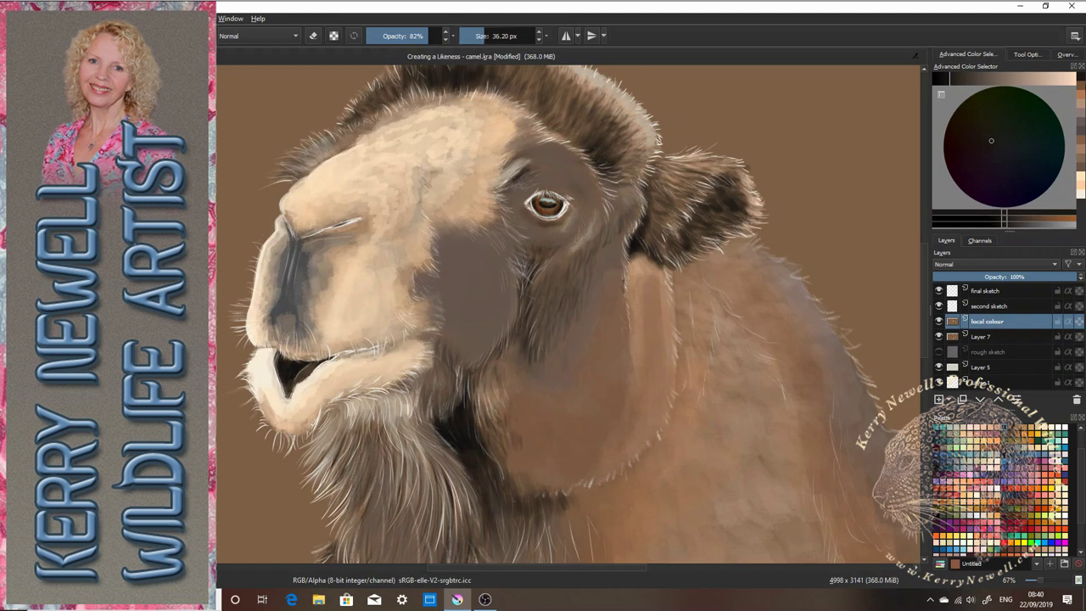
left_click(1080, 91)
left_click(970, 78)
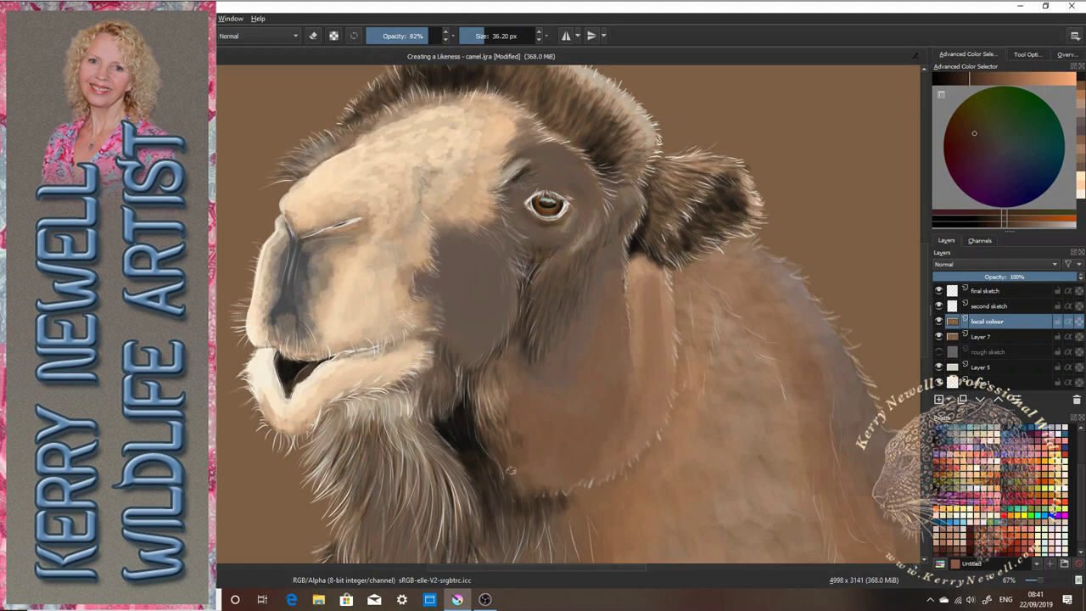
mouse_move(520, 458)
left_mouse_down()
mouse_move(498, 441)
mouse_move(525, 437)
mouse_move(516, 418)
mouse_move(531, 441)
mouse_move(522, 424)
mouse_move(526, 460)
mouse_move(527, 429)
mouse_move(539, 456)
mouse_move(510, 436)
mouse_move(512, 462)
mouse_move(527, 453)
mouse_move(519, 483)
left_mouse_up()
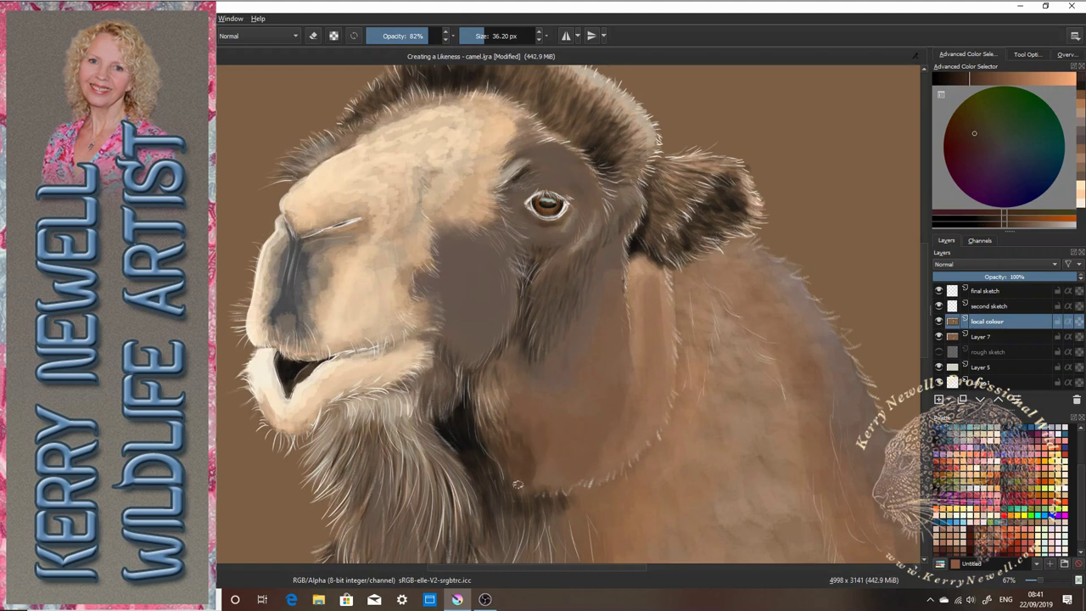
mouse_move(551, 441)
left_mouse_down()
mouse_move(567, 474)
mouse_move(551, 481)
mouse_move(531, 473)
mouse_move(541, 456)
mouse_move(516, 447)
mouse_move(555, 446)
mouse_move(477, 416)
mouse_move(513, 419)
left_mouse_up()
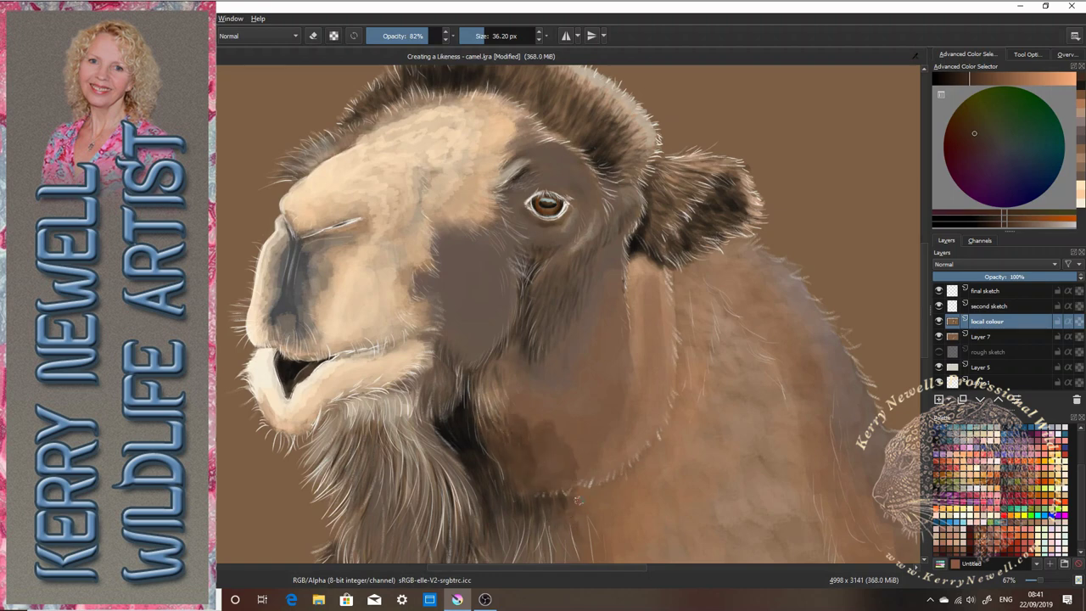
mouse_move(573, 494)
left_mouse_down()
mouse_move(635, 474)
mouse_move(658, 442)
left_mouse_up()
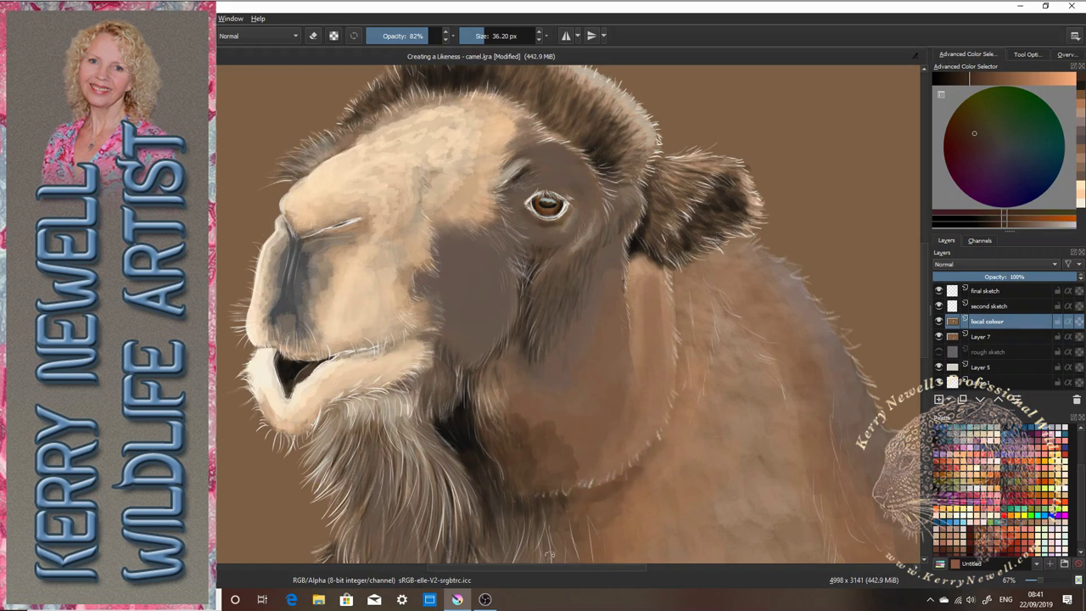
left_click_drag(619, 502, 658, 446)
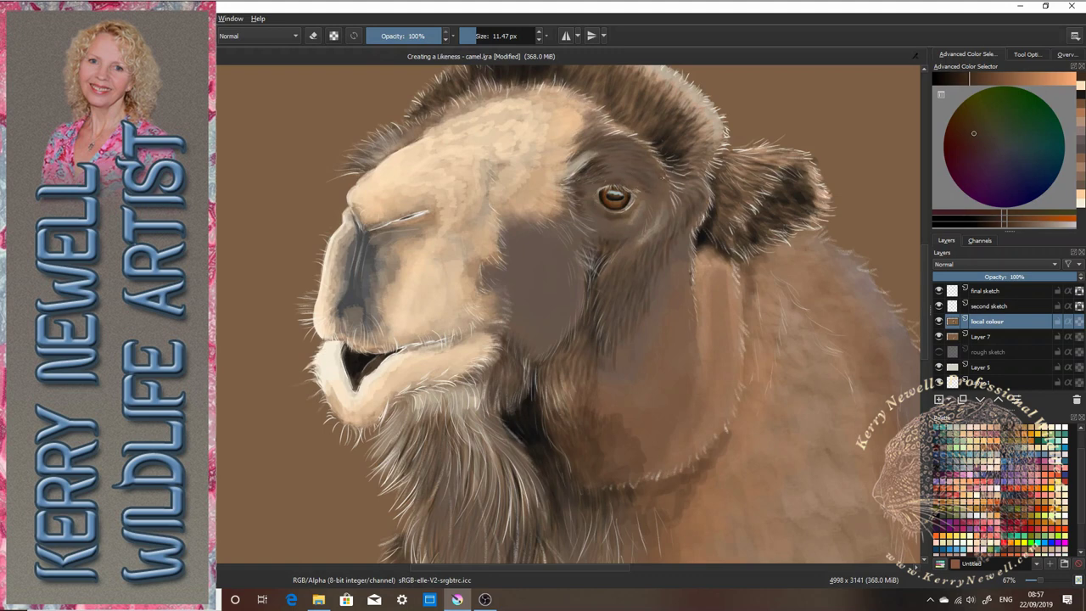
- Add fine brown hairs behind and below the eye, then darken the brush colour
left_click_drag(644, 208, 644, 229)
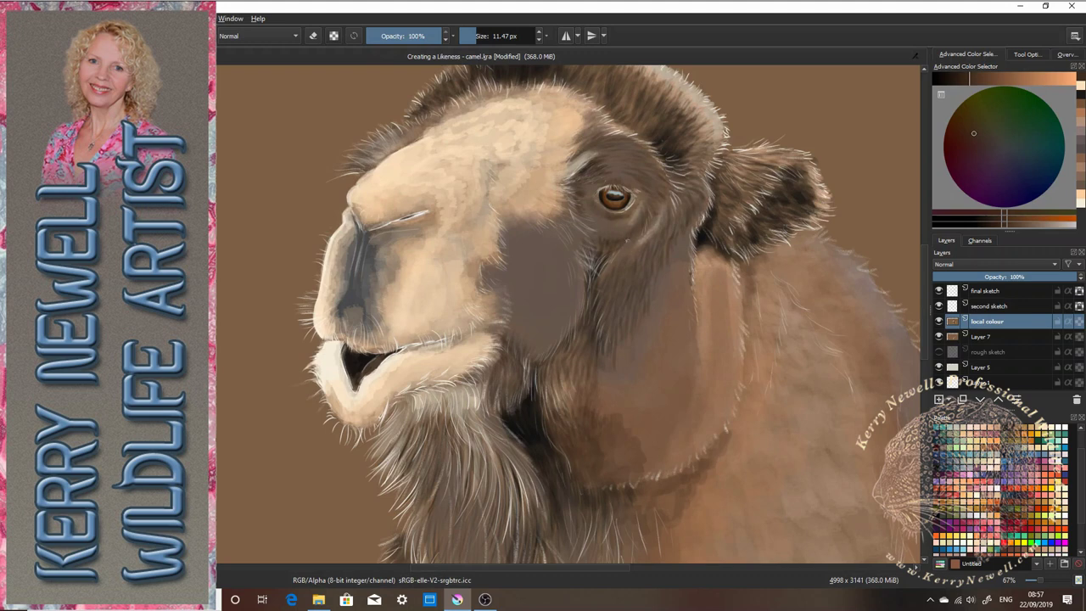
left_click_drag(610, 288, 610, 302)
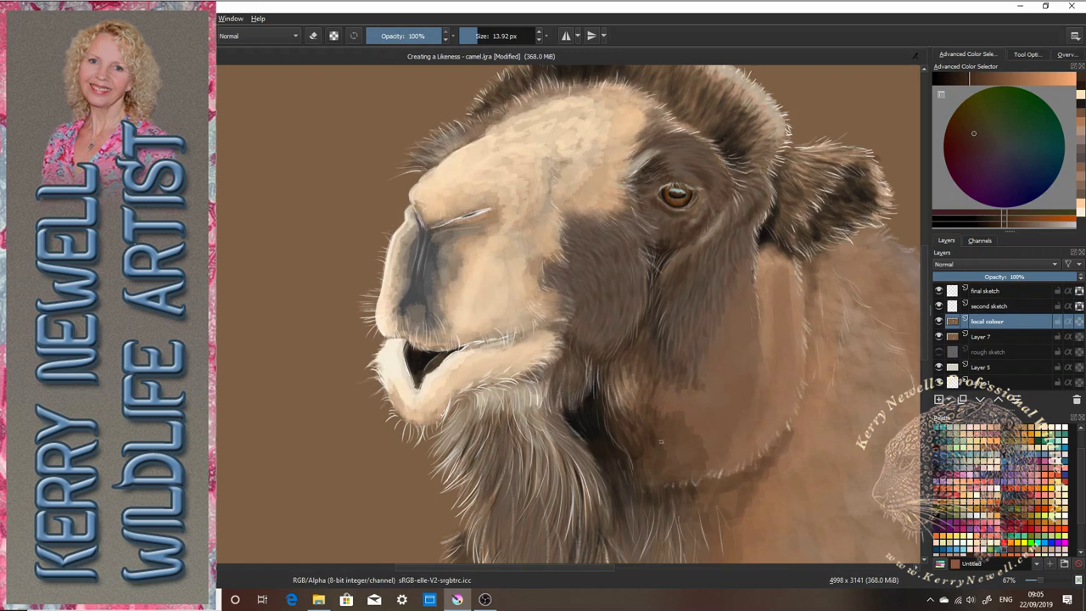
key("k")
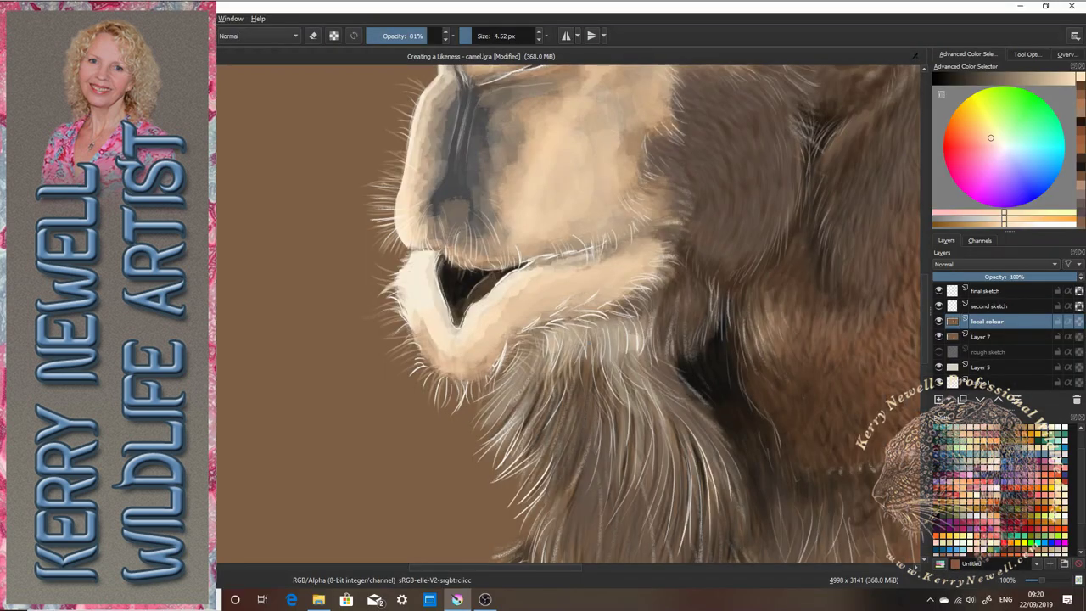
- Paint fine cream hairs across the pale upper beard and along the rear of the lower lip with the 4.52 px brush
mouse_move(581, 358)
left_mouse_down()
mouse_move(587, 381)
mouse_move(595, 374)
left_mouse_up()
mouse_move(590, 354)
left_mouse_down()
mouse_move(599, 371)
mouse_move(622, 366)
mouse_move(631, 377)
left_mouse_up()
mouse_move(622, 343)
left_mouse_down()
mouse_move(638, 371)
mouse_move(650, 361)
left_mouse_up()
left_click_drag(628, 320, 634, 356)
left_click_drag(642, 321, 648, 346)
mouse_move(616, 307)
left_mouse_down()
mouse_move(633, 315)
mouse_move(671, 279)
left_mouse_up()
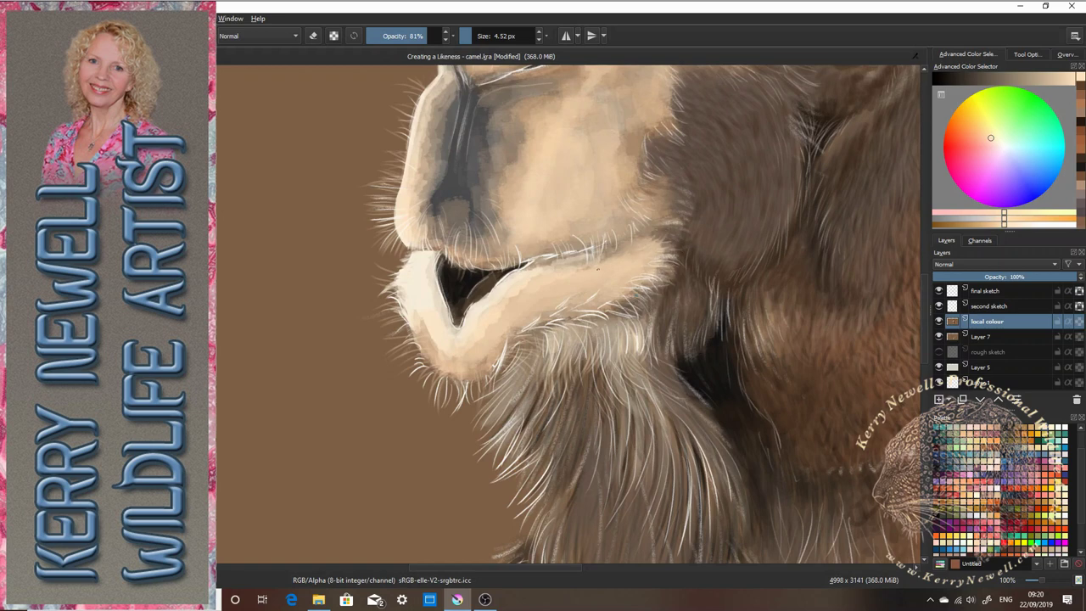
- Add fine cream hairs over the lower lip, at the mouth corner and on the chin
left_click_drag(600, 267, 625, 240)
left_click_drag(586, 304, 603, 302)
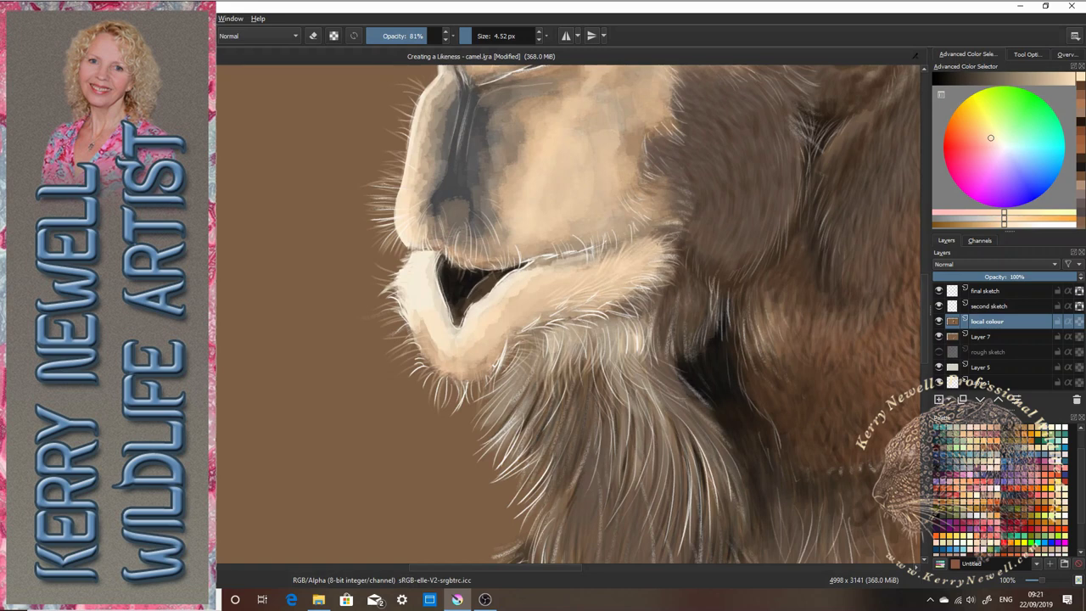
left_click_drag(655, 244, 672, 235)
left_click_drag(651, 240, 668, 231)
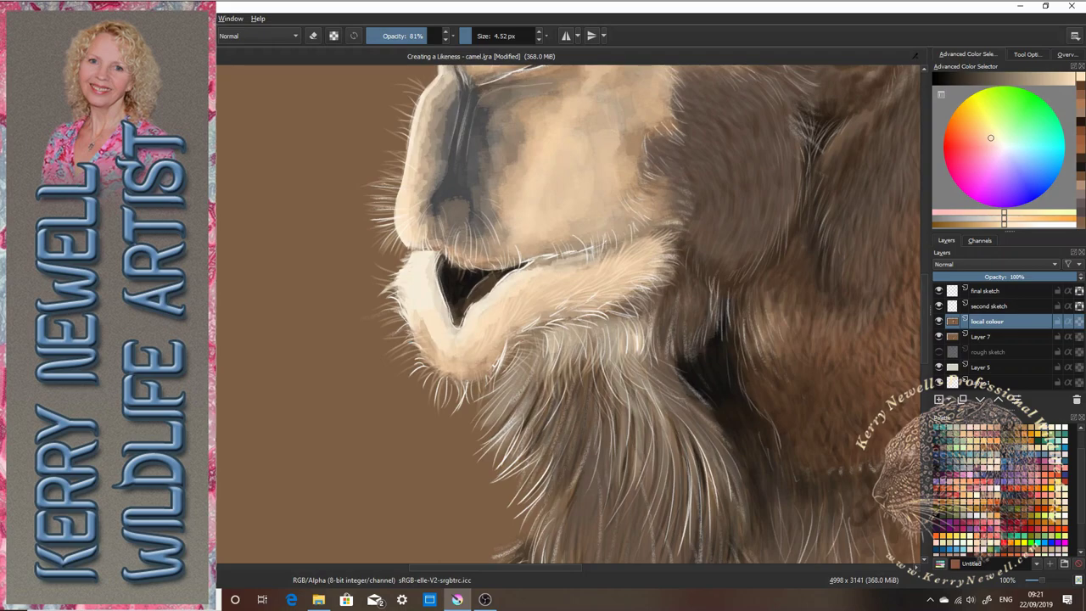
left_click_drag(431, 339, 424, 356)
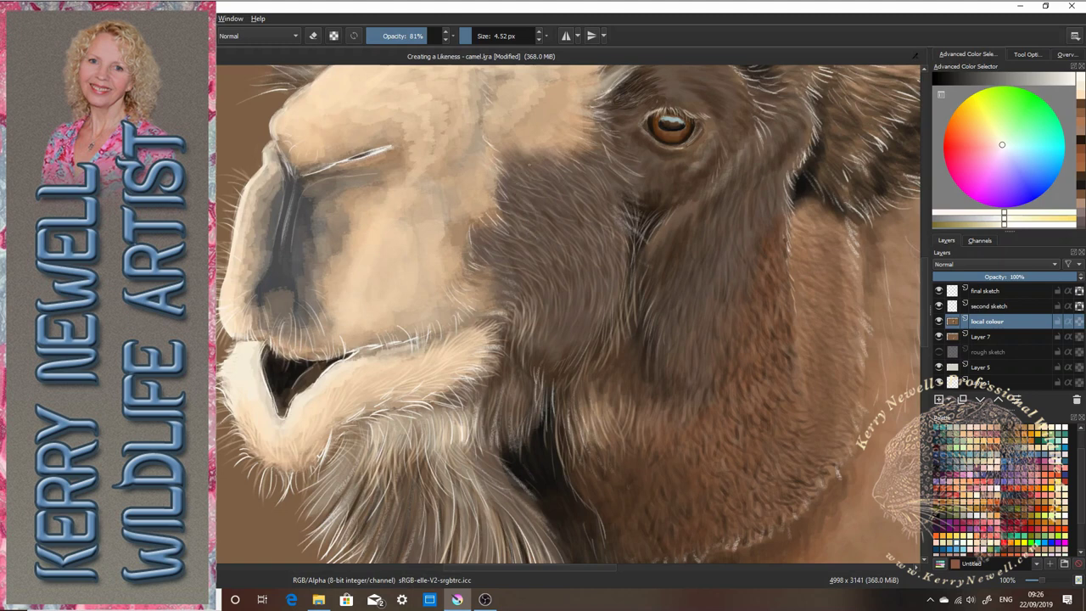
- Raise the brush opacity to 100% and add pale hairs where the muzzle overlaps the dark cheek patch
key("o")
key("o")
left_click_drag(495, 211, 511, 205)
left_click_drag(493, 202, 509, 195)
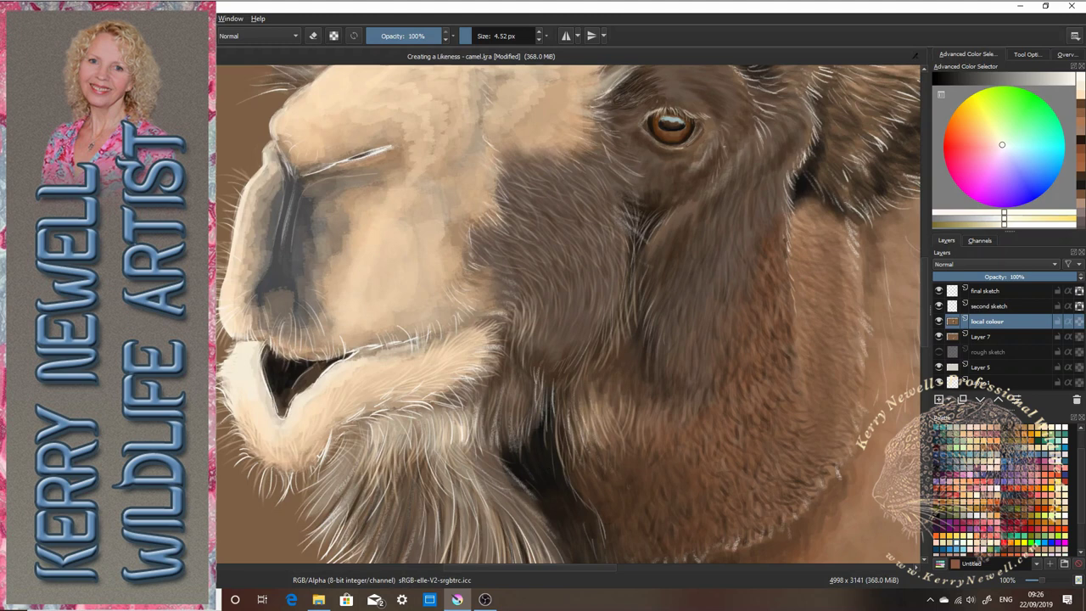
- Draw fine pale hairs in the dark fur behind and below the eye
mouse_move(738, 130)
left_mouse_down()
mouse_move(753, 167)
mouse_move(721, 194)
left_mouse_up()
left_click_drag(735, 177, 715, 206)
left_click_drag(713, 191, 703, 211)
left_click_drag(745, 161, 734, 187)
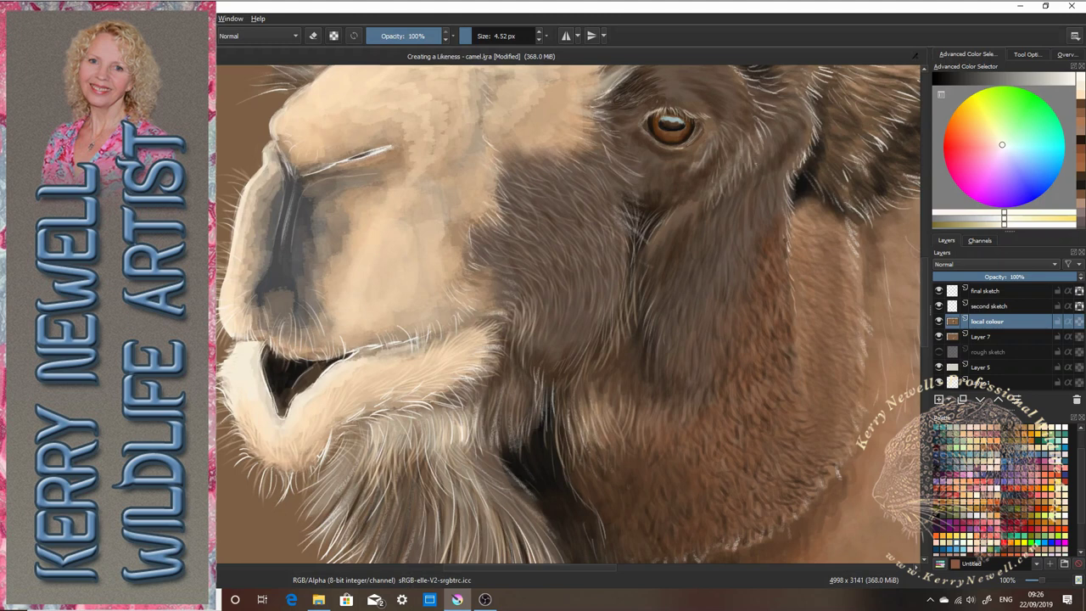
- Draw fine pale hairs down the dark cheek fur behind and below the eye with the 4.52 px brush
left_click_drag(790, 125, 778, 141)
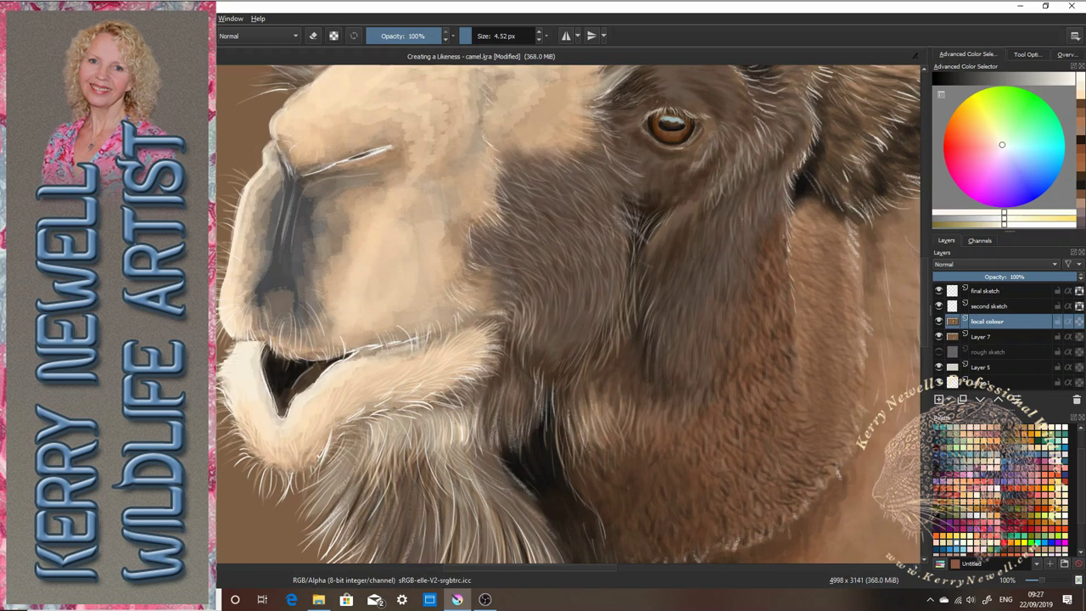
left_click_drag(743, 220, 736, 243)
left_click_drag(726, 224, 722, 246)
left_click_drag(730, 329, 723, 298)
left_click_drag(784, 251, 778, 228)
left_click_drag(786, 288, 781, 264)
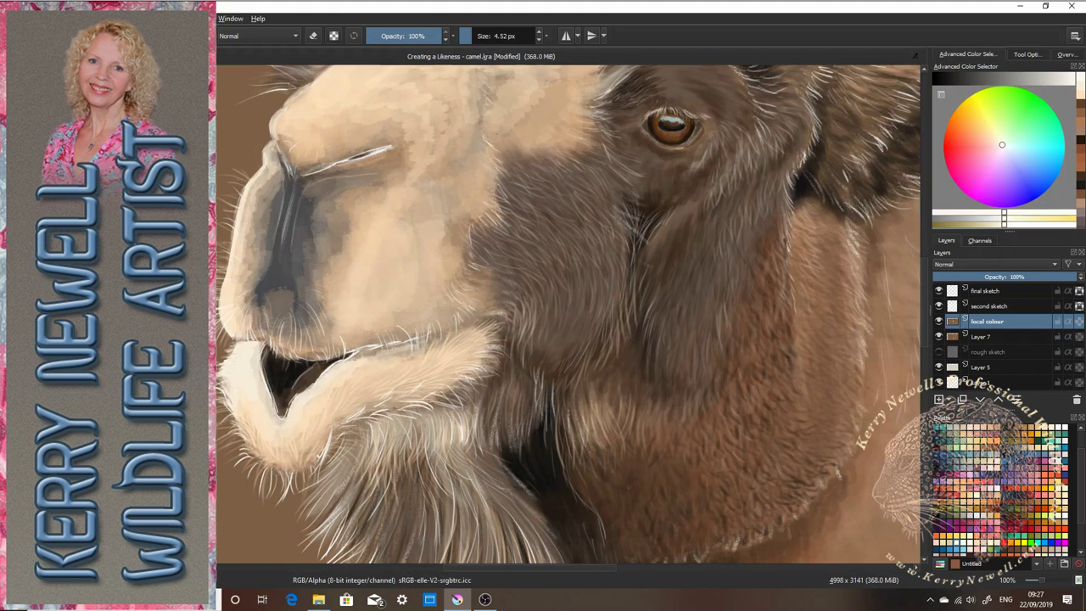
- Add short pale hairs across the upper part of the dark cheek patch, where it meets the muzzle
left_click_drag(569, 155, 556, 144)
mouse_move(572, 167)
left_mouse_down()
mouse_move(548, 148)
mouse_move(585, 140)
mouse_move(582, 157)
left_mouse_up()
left_click_drag(593, 150, 575, 169)
mouse_move(509, 177)
left_mouse_down()
mouse_move(496, 196)
mouse_move(532, 189)
left_mouse_up()
left_click_drag(562, 172, 539, 193)
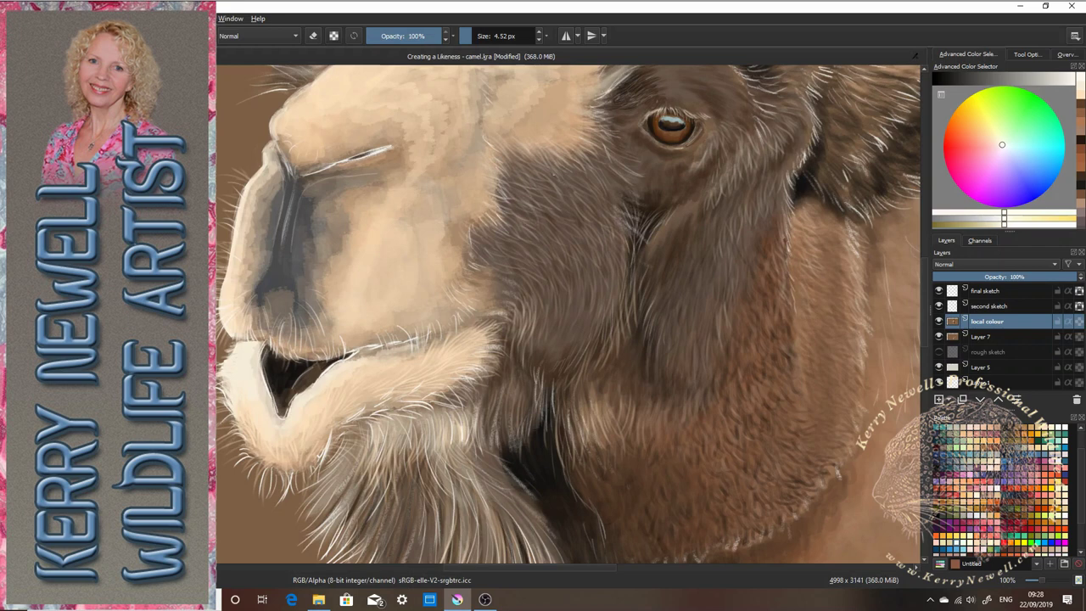
- Shift the hue of the pale hair colour slightly
left_click_drag(964, 212, 935, 213)
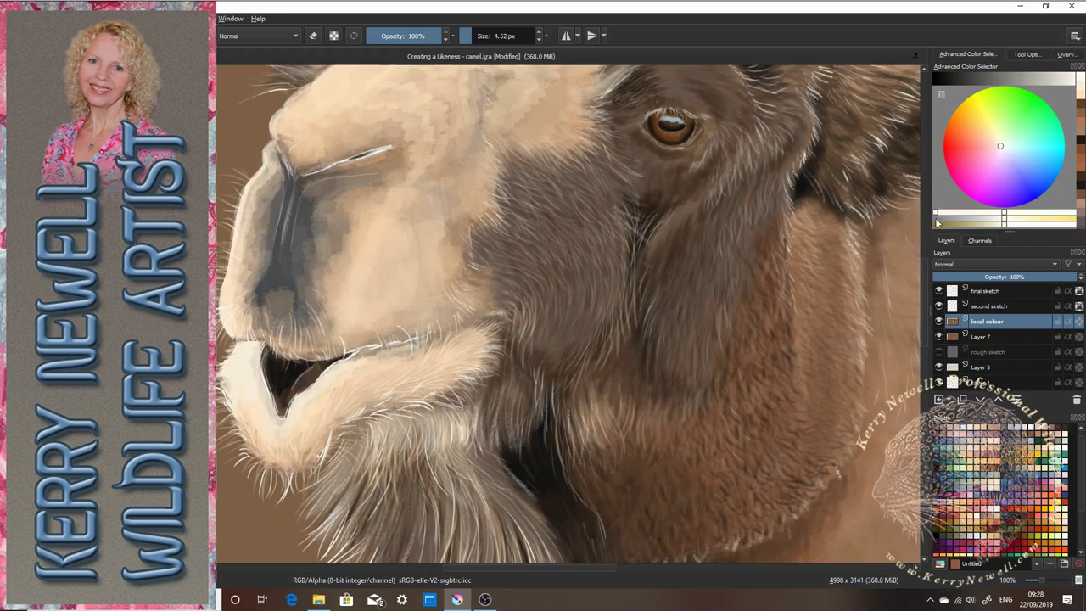
left_click(970, 213)
scroll(1001, 490, "down", 1)
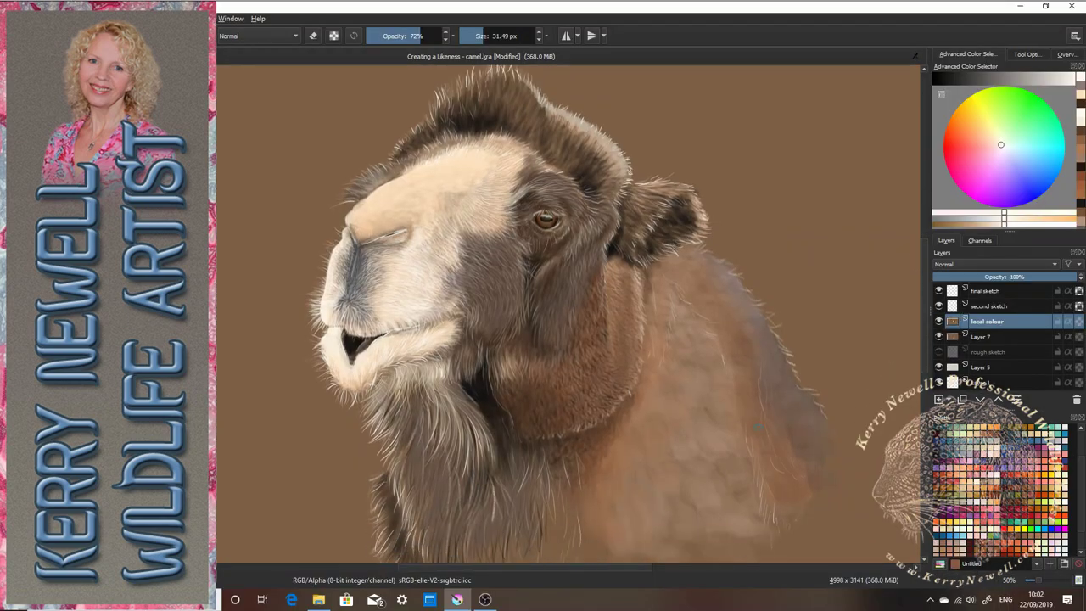
- Deepen the shadow behind the beard and across its lower rear fur with a near-black 85 px brush
key("ctrl+minus")
mouse_move(593, 567)
left_mouse_down()
mouse_move(622, 570)
mouse_move(568, 580)
left_mouse_up()
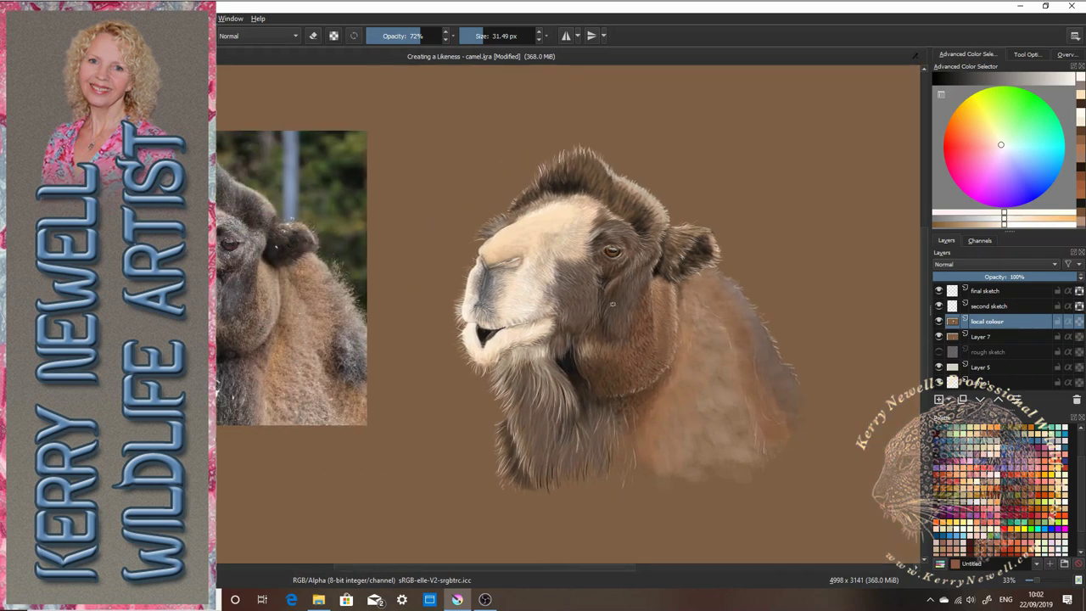
key("plus")
key("plus")
key("plus")
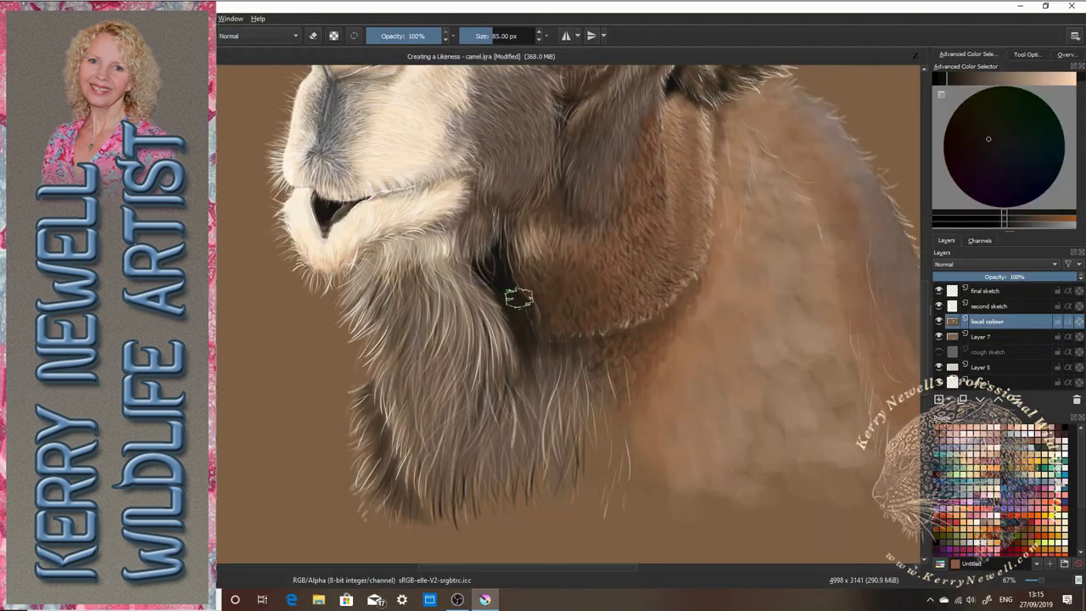
mouse_move(518, 297)
left_mouse_down()
mouse_move(527, 364)
mouse_move(520, 426)
mouse_move(486, 387)
left_mouse_up()
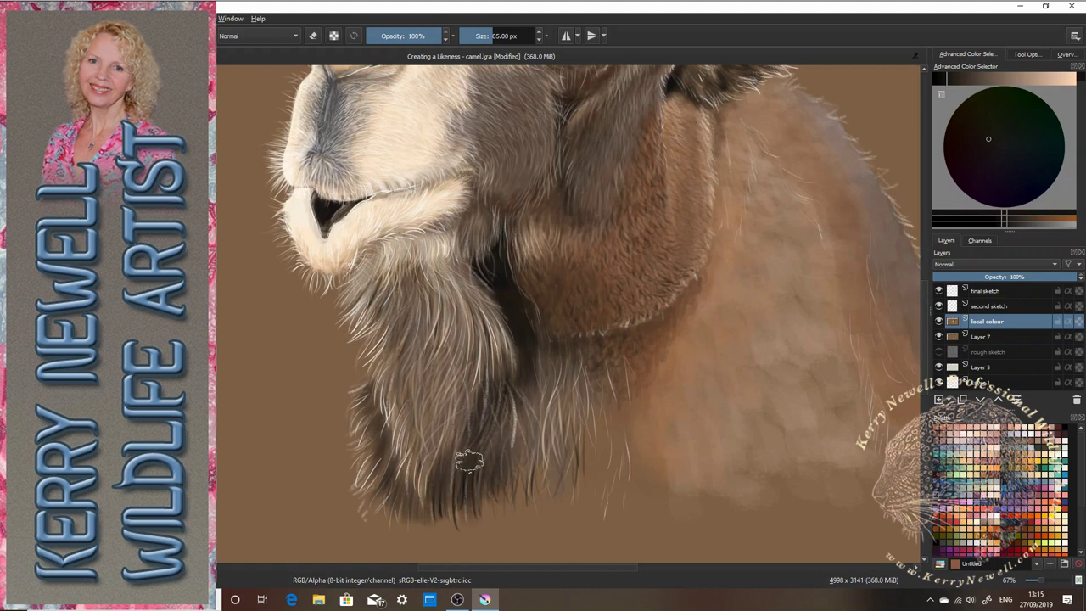
mouse_move(469, 460)
left_mouse_down()
mouse_move(519, 413)
mouse_move(477, 477)
mouse_move(527, 502)
mouse_move(506, 477)
mouse_move(562, 363)
mouse_move(541, 466)
mouse_move(524, 424)
mouse_move(542, 471)
left_mouse_up()
left_click_drag(566, 387, 555, 465)
left_click_drag(531, 390, 525, 483)
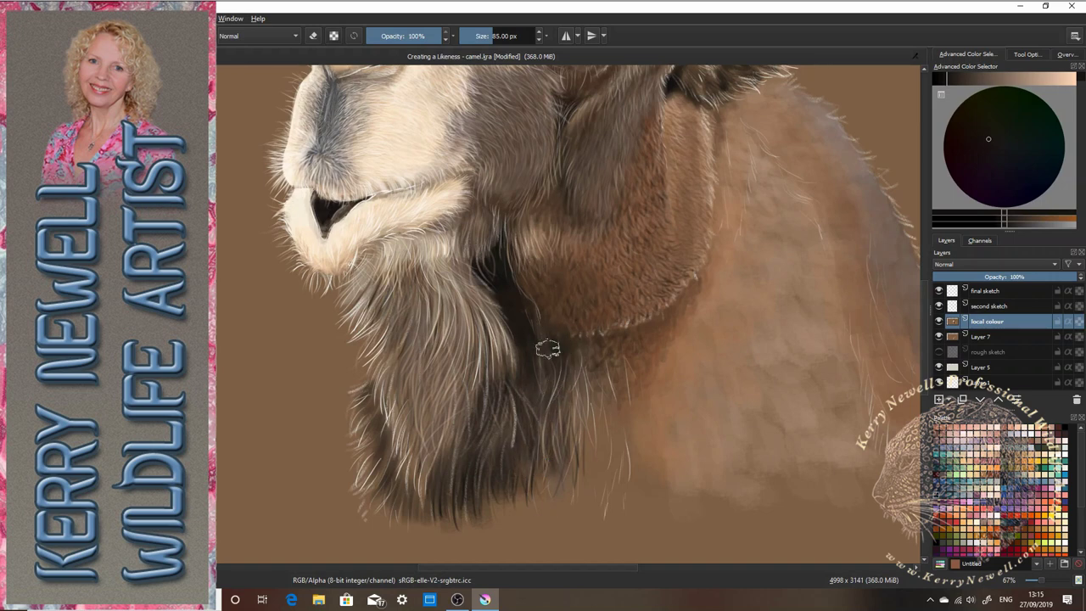
- Extend the dark shading beneath the jaw and down the throat fur behind the beard
mouse_move(547, 348)
left_mouse_down()
mouse_move(548, 382)
mouse_move(581, 443)
left_mouse_up()
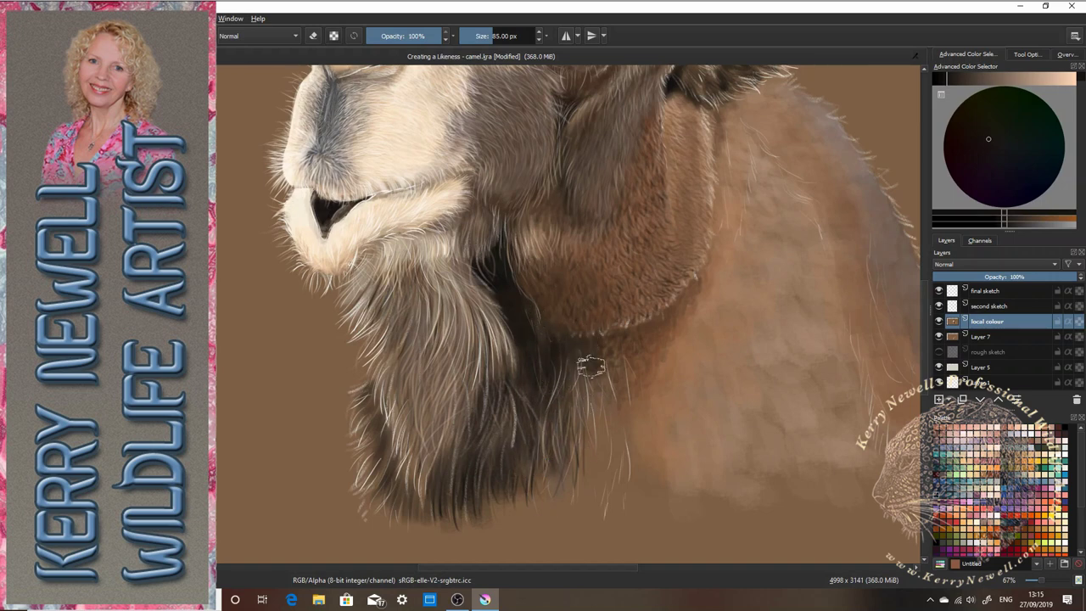
mouse_move(596, 348)
left_mouse_down()
mouse_move(576, 405)
mouse_move(607, 428)
mouse_move(609, 472)
left_mouse_up()
left_click_drag(594, 382, 593, 495)
left_click_drag(567, 410, 568, 475)
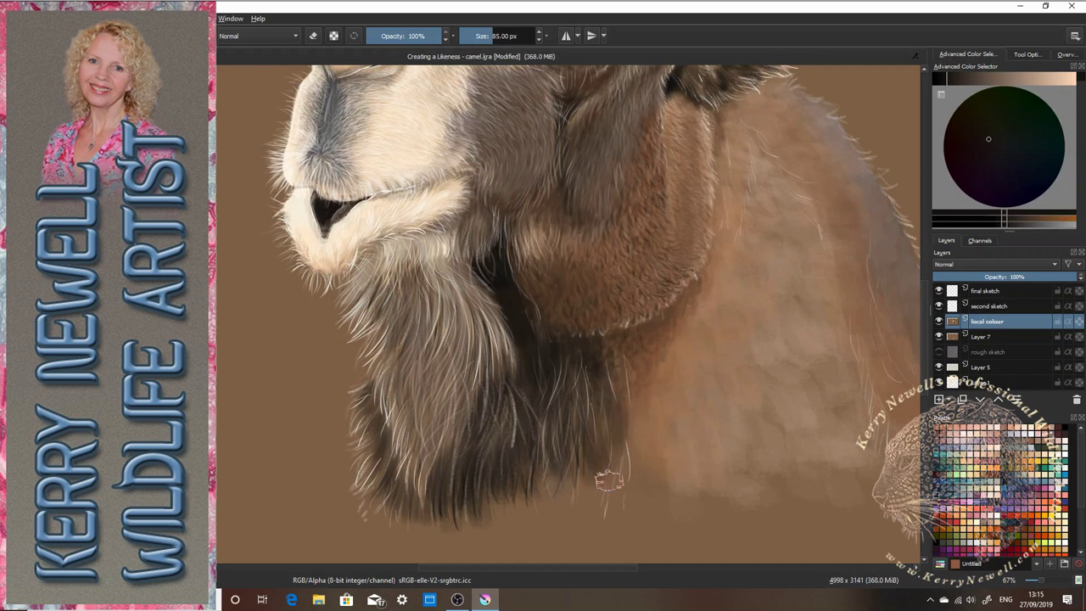
mouse_move(544, 421)
left_mouse_down()
mouse_move(543, 499)
mouse_move(494, 512)
left_mouse_up()
left_click_drag(563, 479, 555, 503)
mouse_move(597, 419)
left_mouse_down()
mouse_move(565, 512)
mouse_move(608, 508)
mouse_move(608, 357)
mouse_move(658, 460)
mouse_move(646, 411)
left_mouse_up()
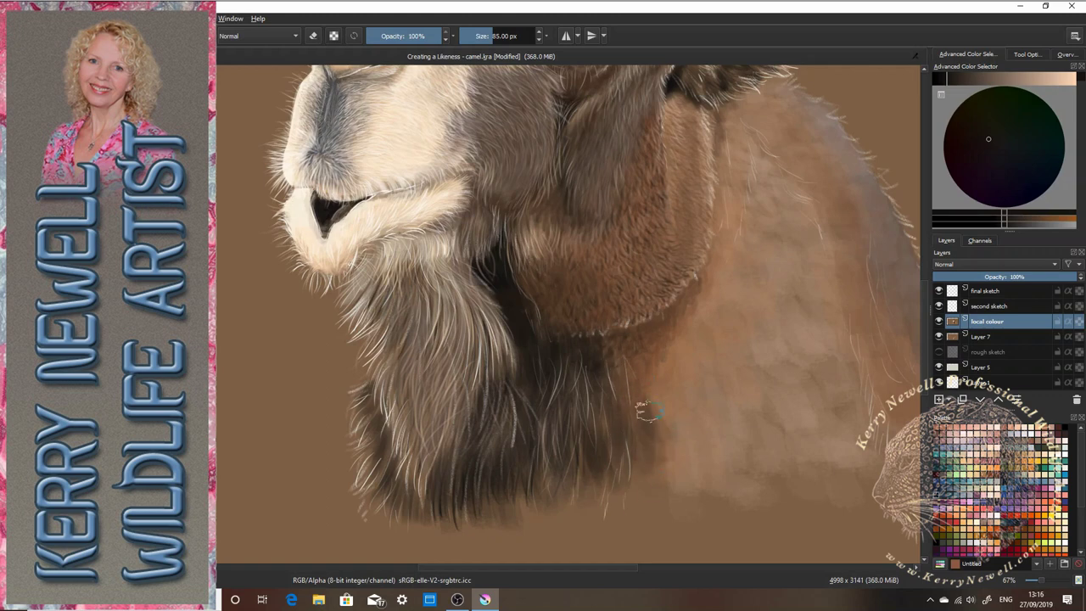
left_click_drag(644, 366, 652, 461)
mouse_move(618, 344)
left_mouse_down()
mouse_move(637, 411)
mouse_move(609, 412)
mouse_move(650, 413)
mouse_move(639, 455)
mouse_move(650, 381)
mouse_move(609, 414)
left_mouse_up()
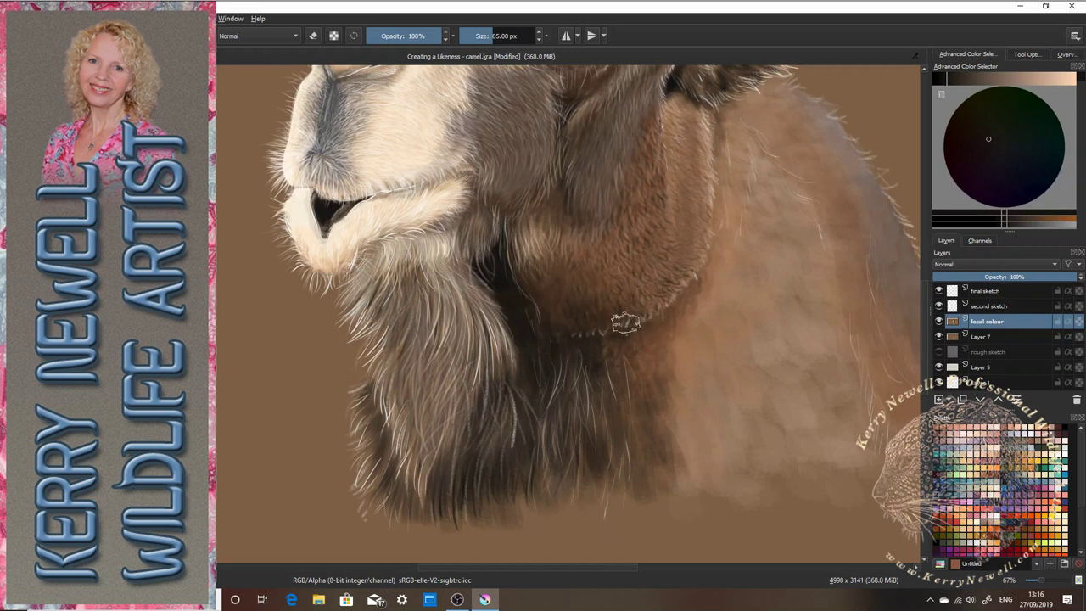
- Set the brush size to 23.32 px and paint dark strands between the pale hairs of the upper and middle beard
left_click(480, 36)
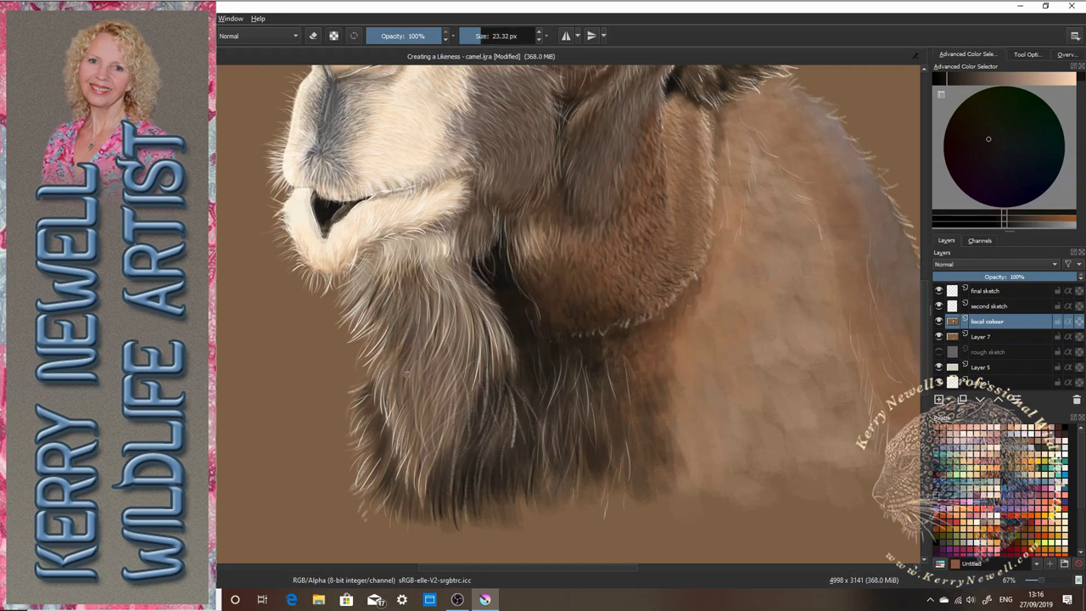
left_click_drag(406, 372, 400, 391)
mouse_move(412, 353)
left_mouse_down()
mouse_move(398, 380)
mouse_move(416, 392)
left_mouse_up()
left_click_drag(449, 356, 436, 392)
left_click_drag(454, 348, 442, 386)
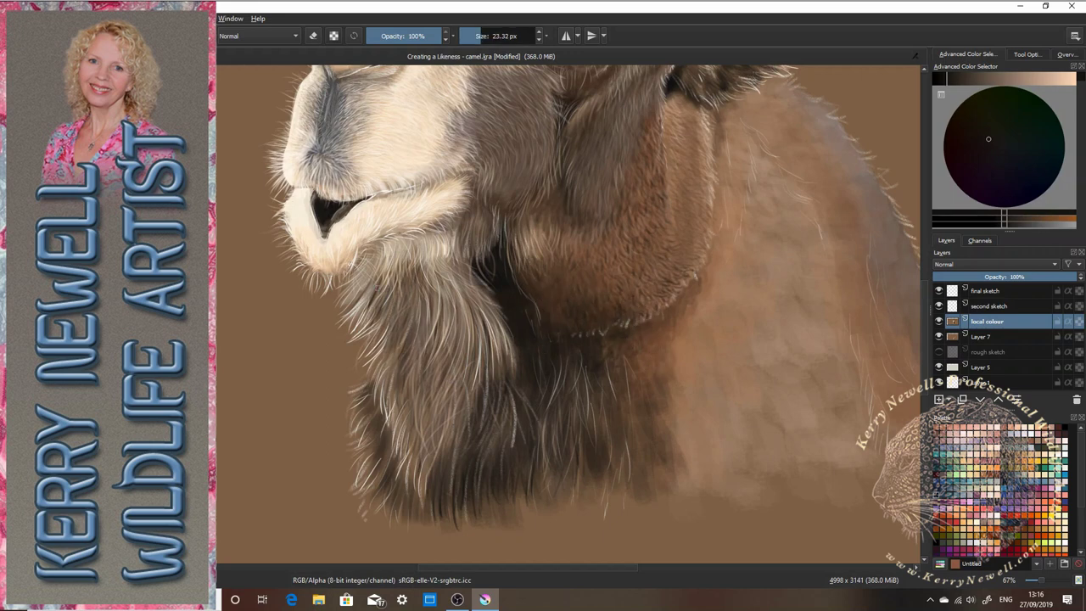
mouse_move(386, 302)
left_mouse_down()
mouse_move(368, 339)
mouse_move(382, 333)
left_mouse_up()
left_click_drag(410, 291, 402, 305)
left_click_drag(420, 300, 412, 330)
left_click_drag(454, 395, 446, 419)
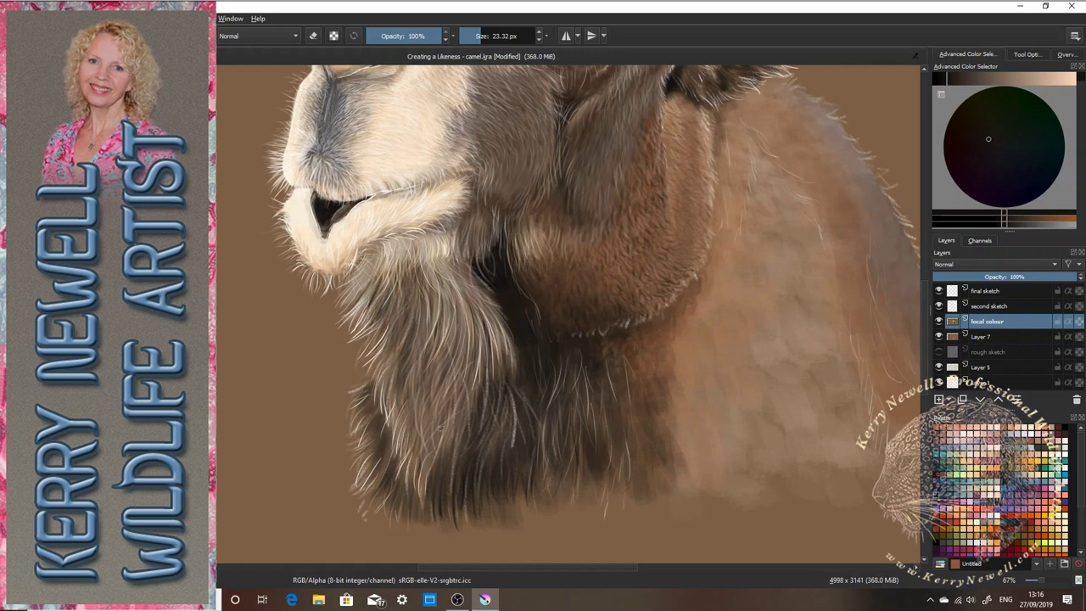
- Paint longer dark strands down through the middle and lower beard
left_click_drag(403, 376, 407, 463)
left_click_drag(423, 417, 428, 458)
left_click_drag(423, 392, 424, 444)
left_click_drag(443, 402, 450, 455)
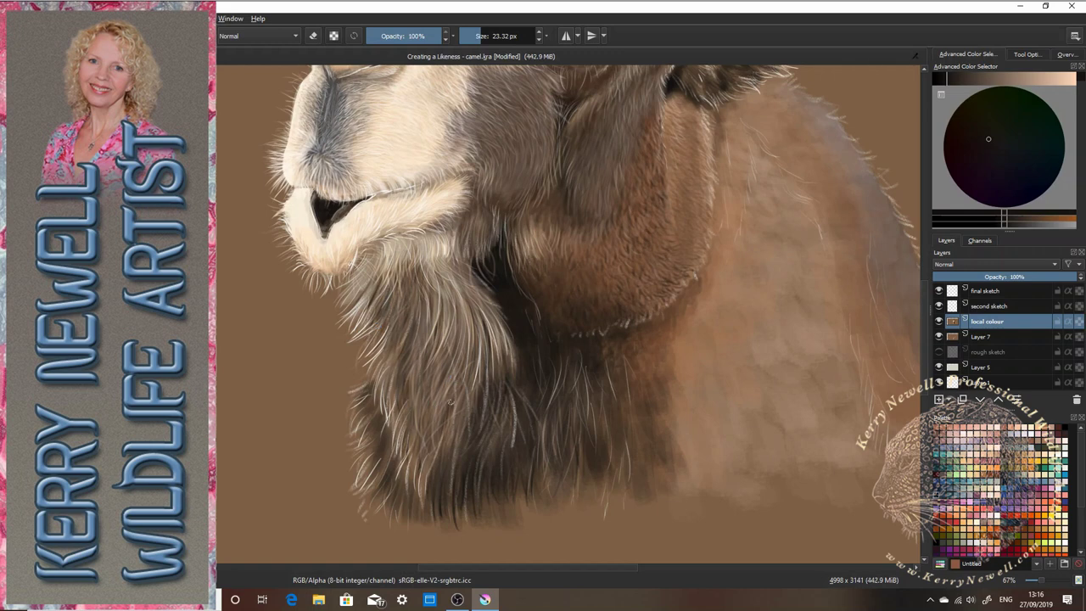
left_click_drag(462, 351, 450, 410)
mouse_move(451, 415)
left_mouse_down()
mouse_move(465, 477)
mouse_move(437, 488)
left_mouse_up()
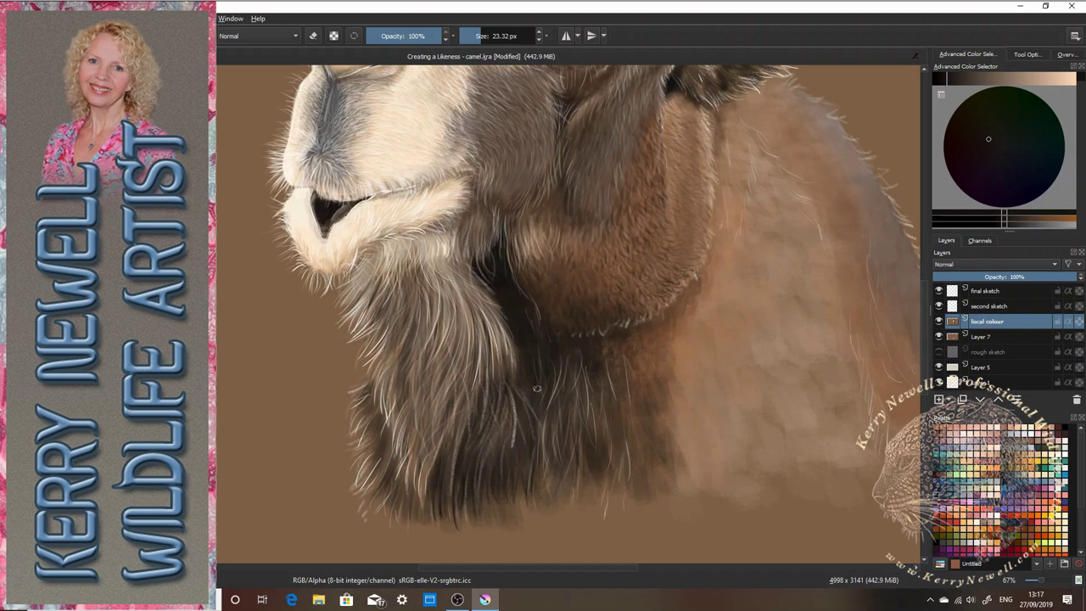
- Add dark strands along the beard's rear edge and into the adjoining throat fur
left_click_drag(501, 370, 529, 466)
mouse_move(509, 424)
left_mouse_down()
mouse_move(493, 467)
mouse_move(526, 487)
left_mouse_up()
left_click_drag(543, 415, 537, 463)
mouse_move(526, 372)
left_mouse_down()
mouse_move(523, 400)
mouse_move(536, 409)
left_mouse_up()
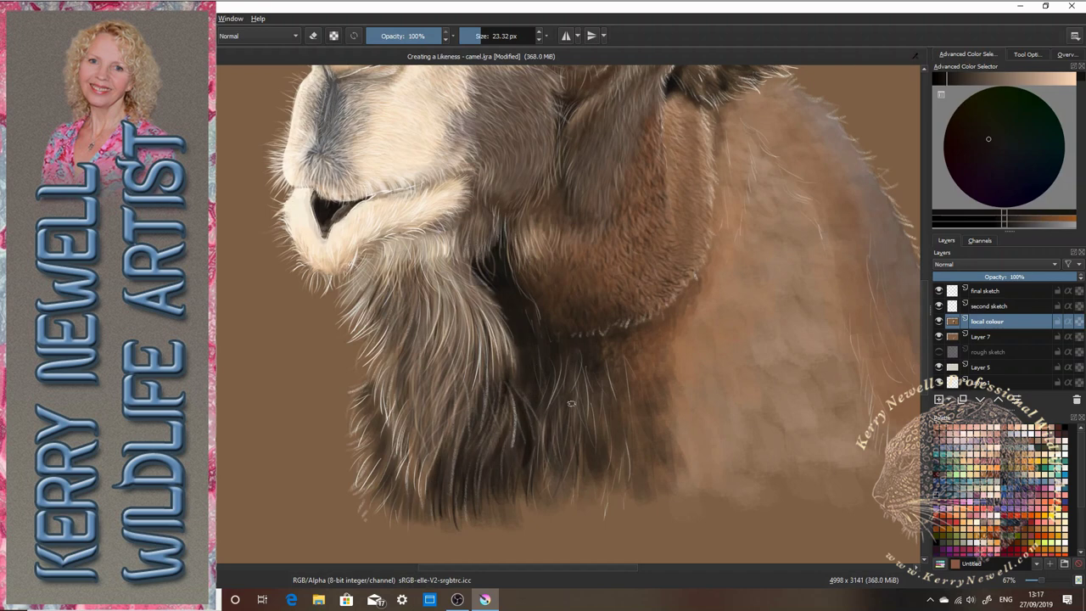
mouse_move(502, 322)
left_mouse_down()
mouse_move(504, 365)
mouse_move(500, 347)
left_mouse_up()
left_click_drag(475, 278, 492, 303)
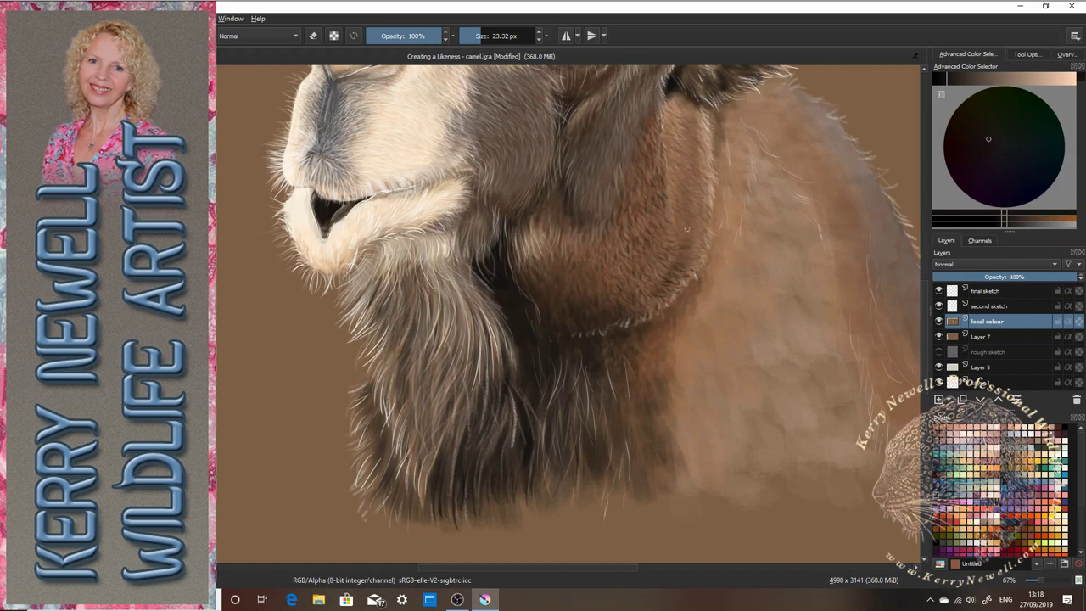
- Sample a cream colour from the pale face, adjust its tone and set the brush size to 5.17 px
left_click_drag(524, 570, 552, 571)
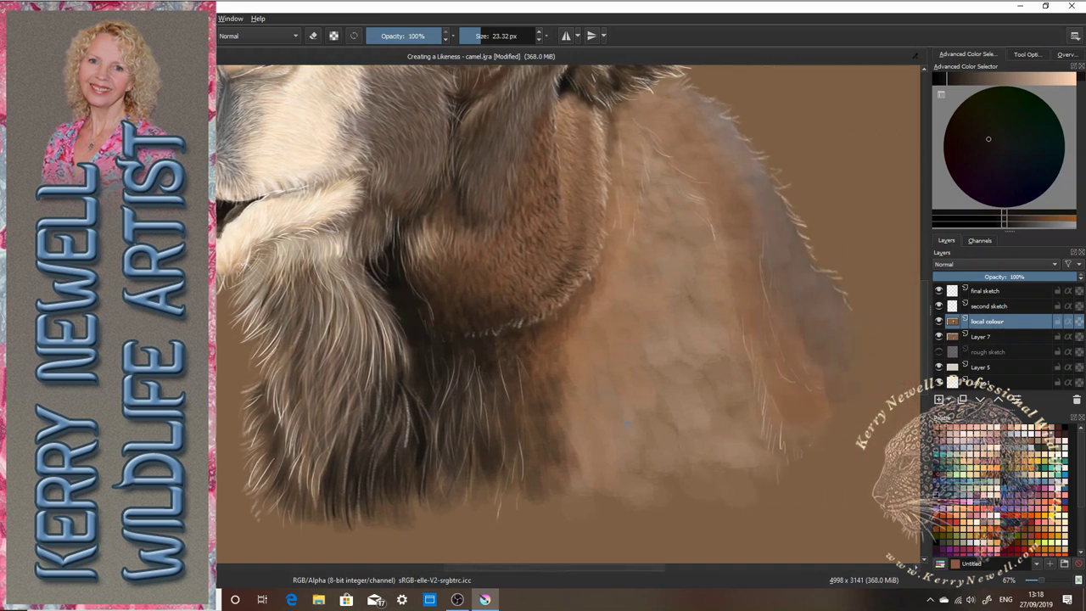
left_click_drag(923, 315, 924, 291)
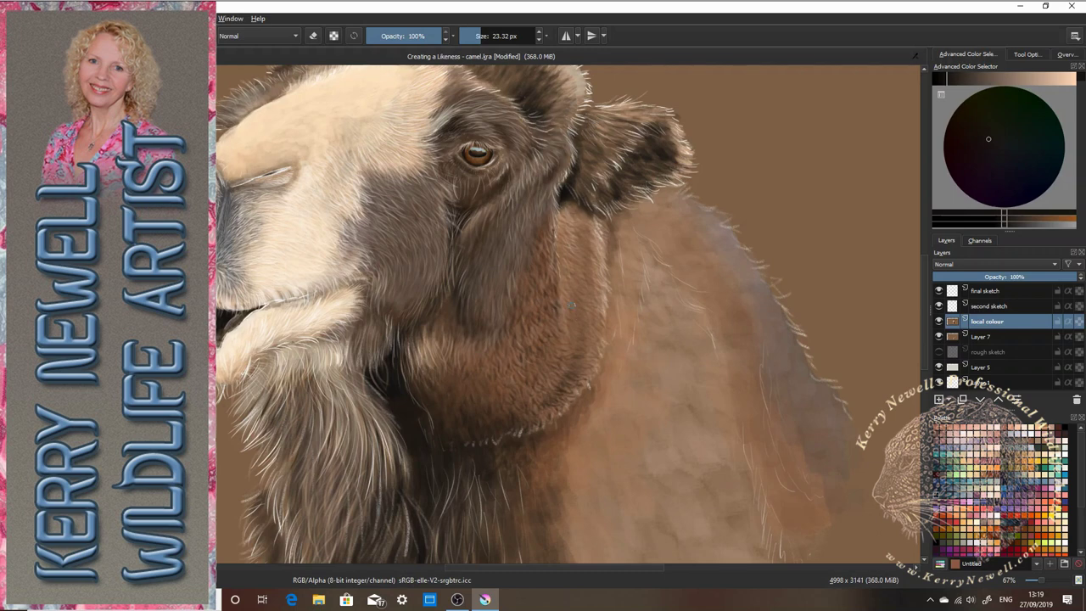
left_click_drag(923, 298, 924, 283)
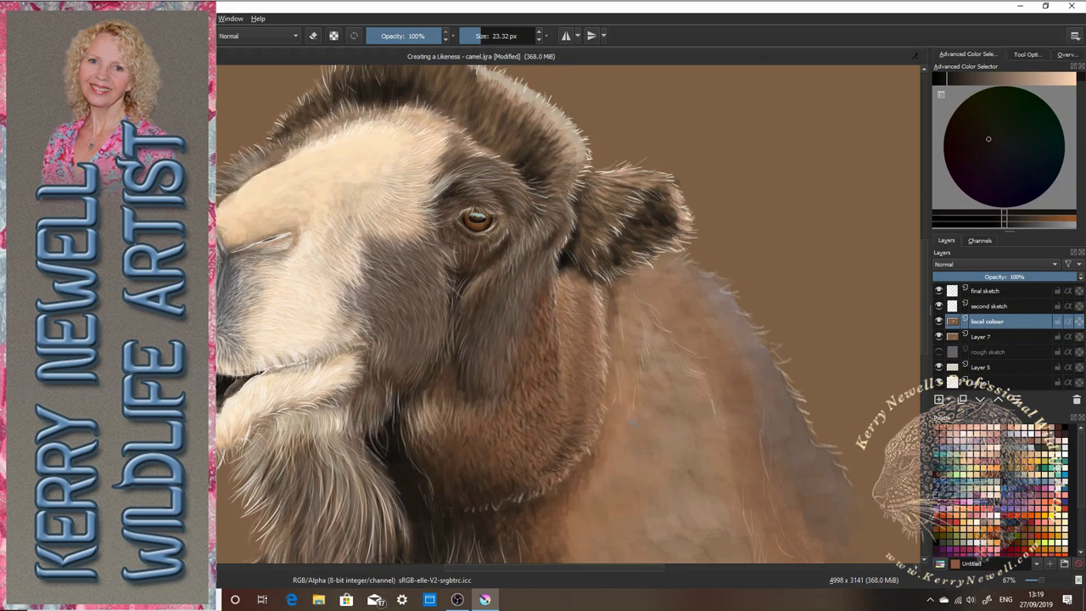
key("p")
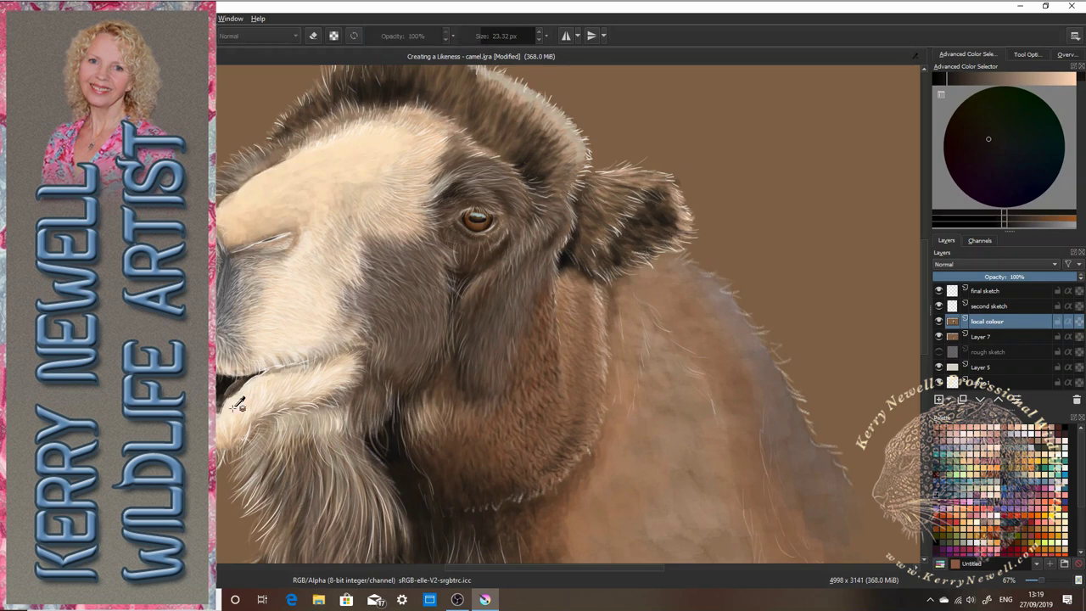
left_click(316, 229, "ctrl")
left_click(1010, 219)
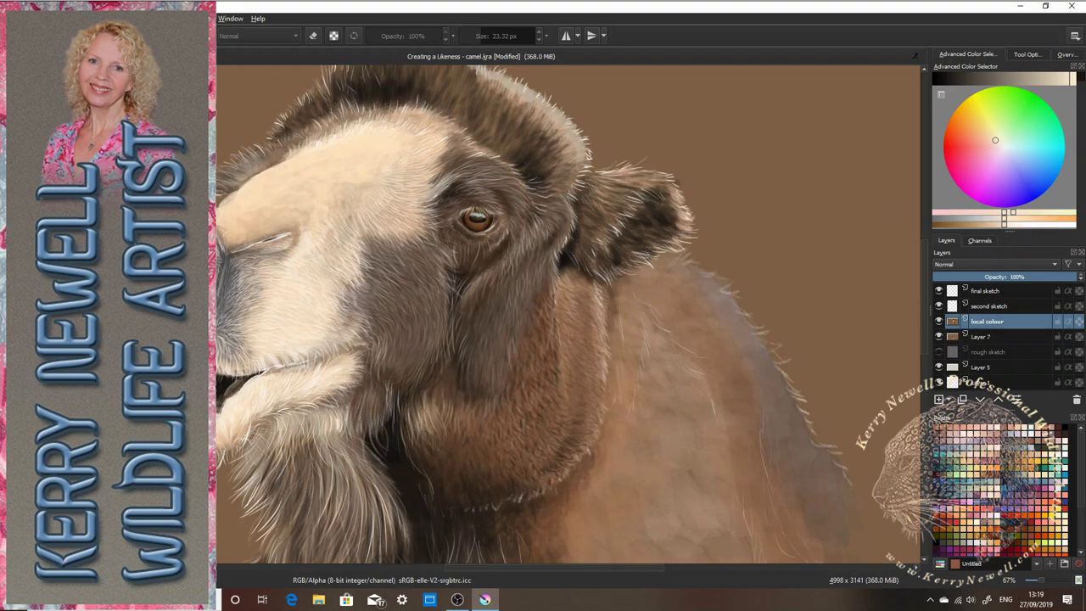
key("b")
left_click(470, 39)
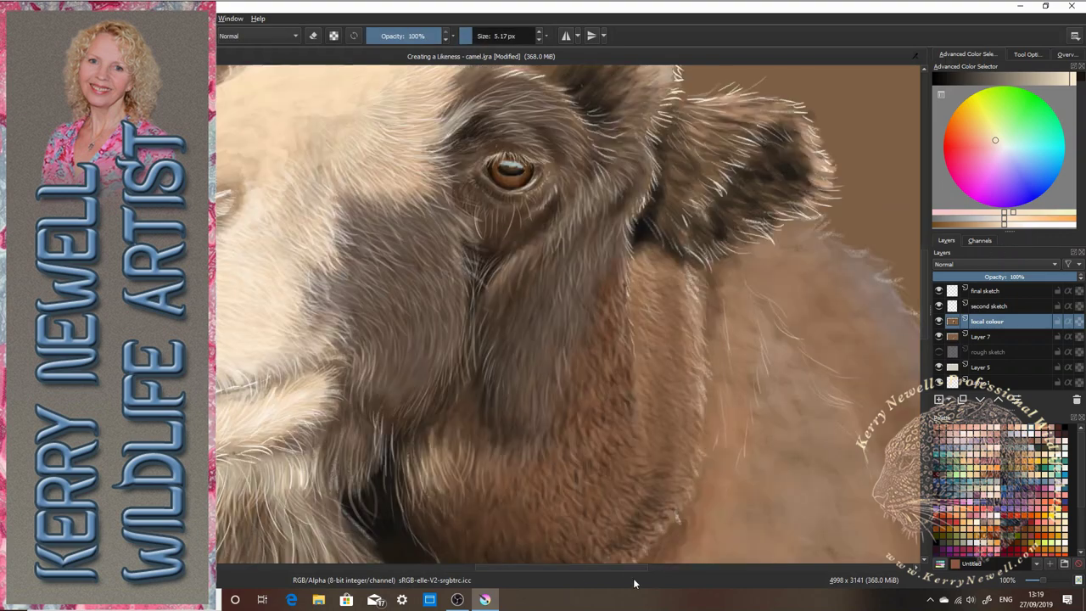
- Sample the grey fur beside the nostril, warm it to a beige-brown and shade the nose above the nostril slit at 56.38 px
left_click_drag(626, 568, 560, 568)
left_click_drag(924, 284, 925, 269)
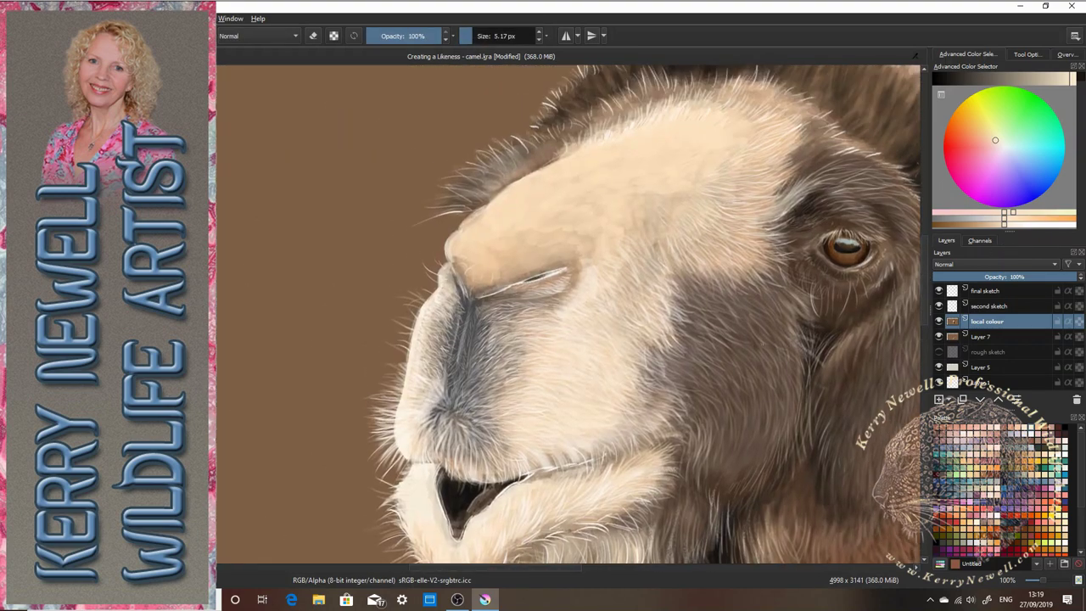
left_click(498, 339, "ctrl")
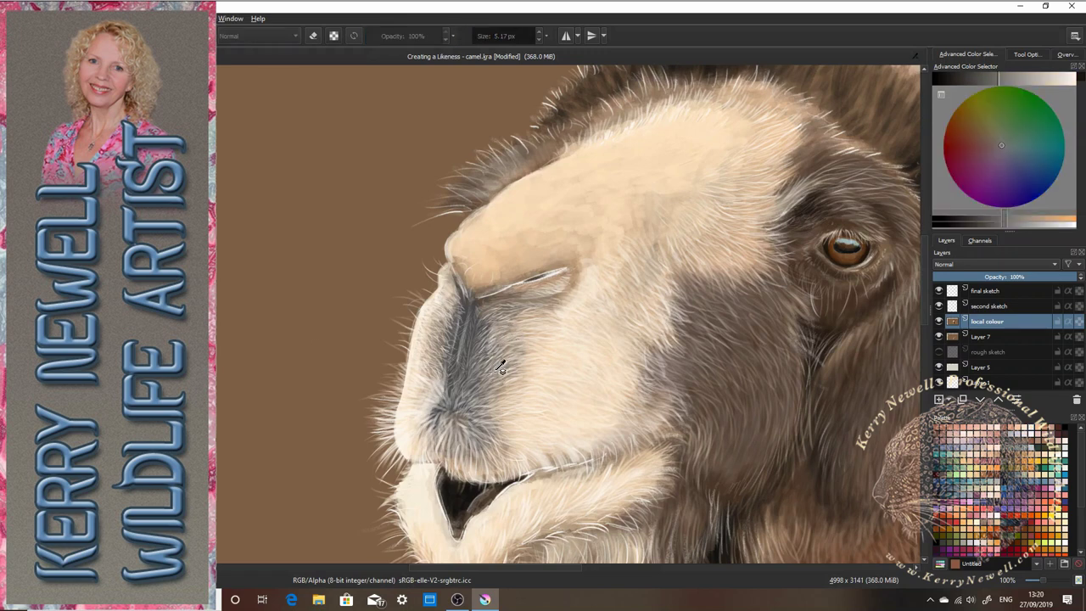
left_click_drag(1020, 220, 1028, 218)
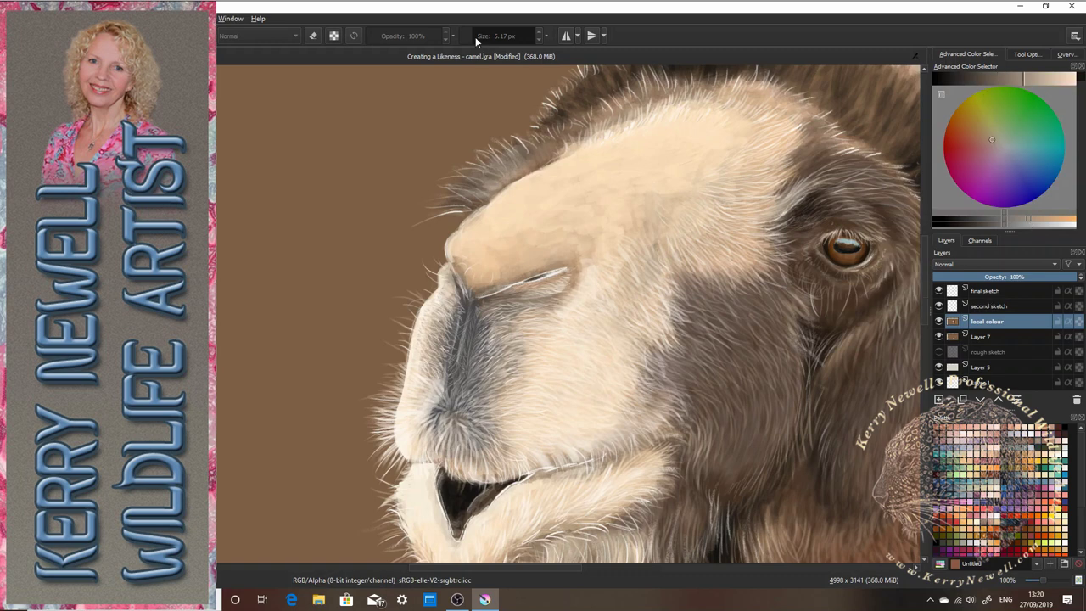
key("b")
left_click(478, 35)
left_click(488, 36)
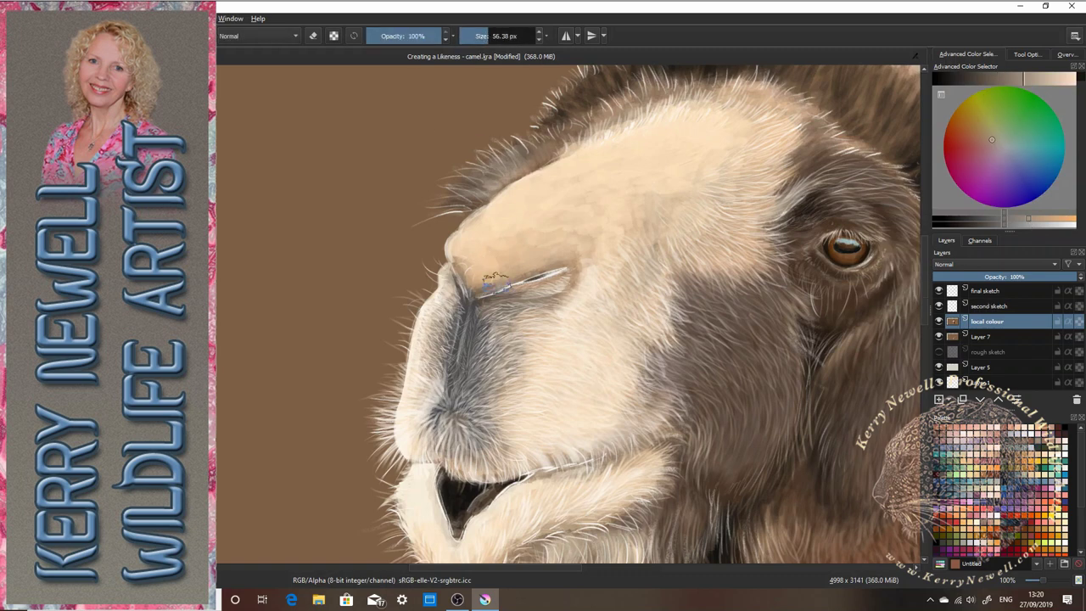
left_click_drag(479, 289, 568, 259)
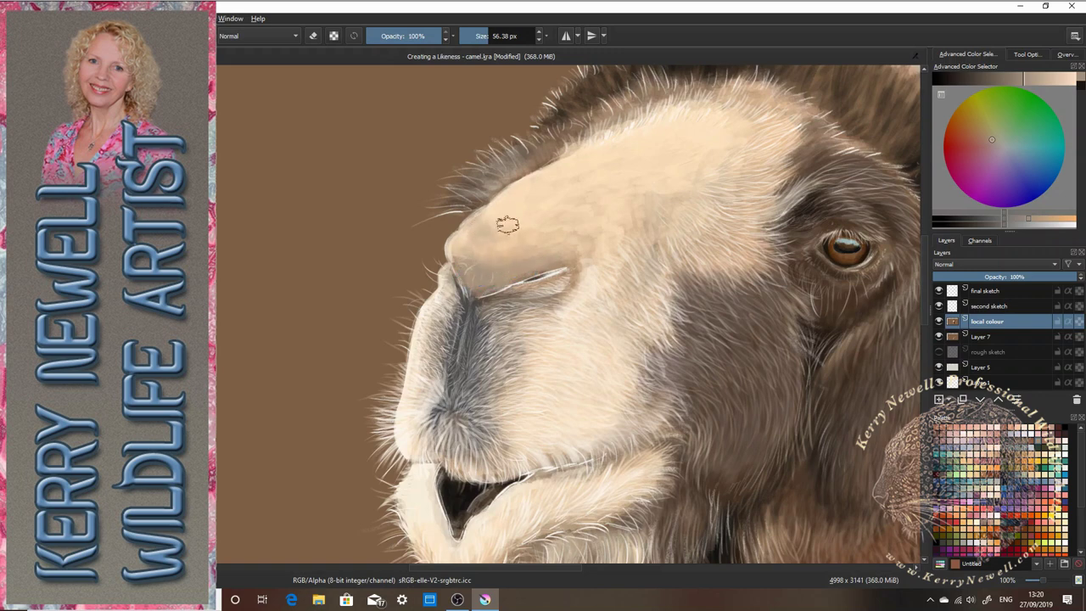
mouse_move(499, 249)
left_mouse_down()
mouse_move(564, 236)
mouse_move(510, 230)
mouse_move(501, 214)
mouse_move(498, 231)
mouse_move(547, 218)
left_mouse_up()
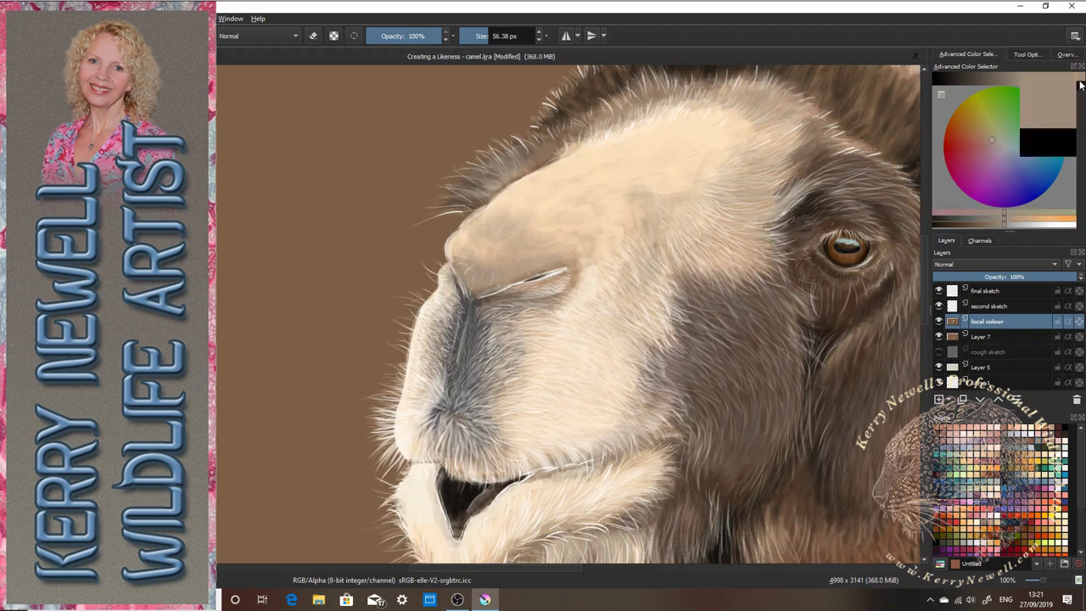
- Sample a cream tone beside the nostril, refine it and try a light hair on the nose at 5.87 px
left_click(572, 309, "ctrl")
left_click(595, 281, "ctrl")
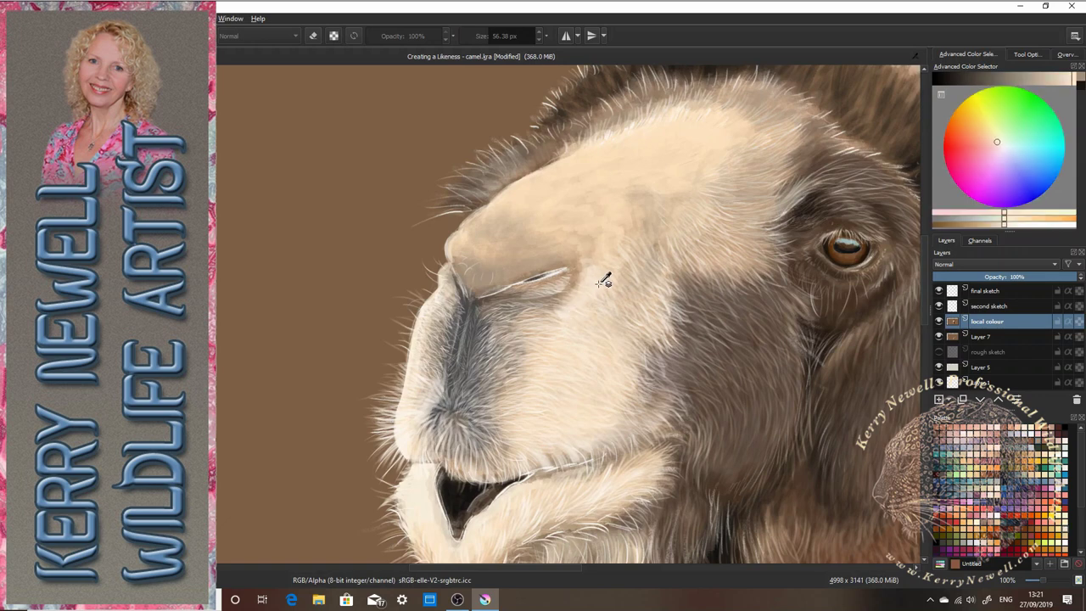
left_click_drag(496, 38, 471, 40)
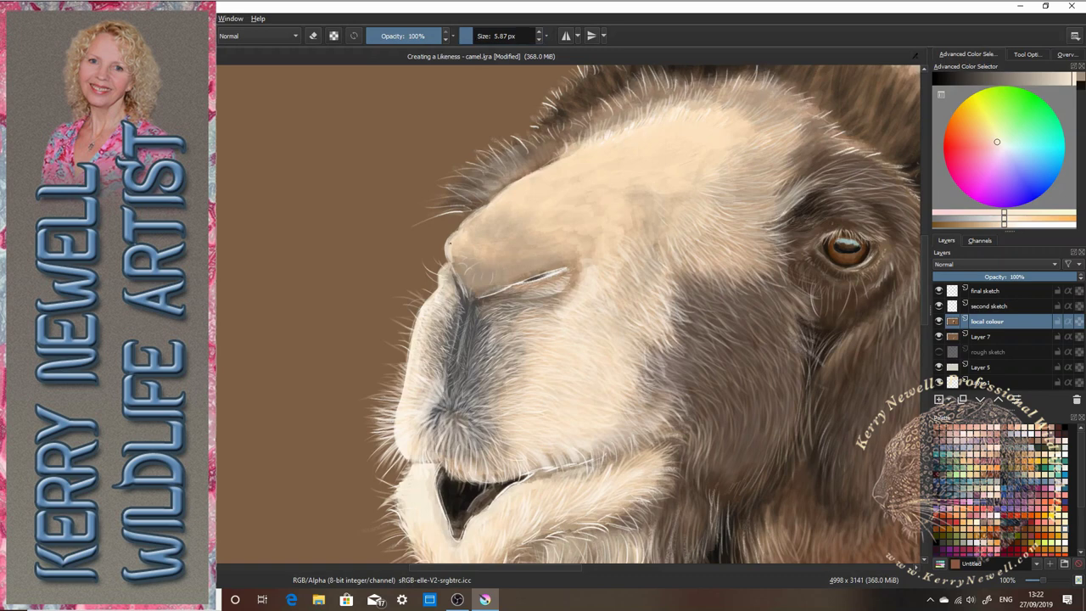
left_click(1007, 224)
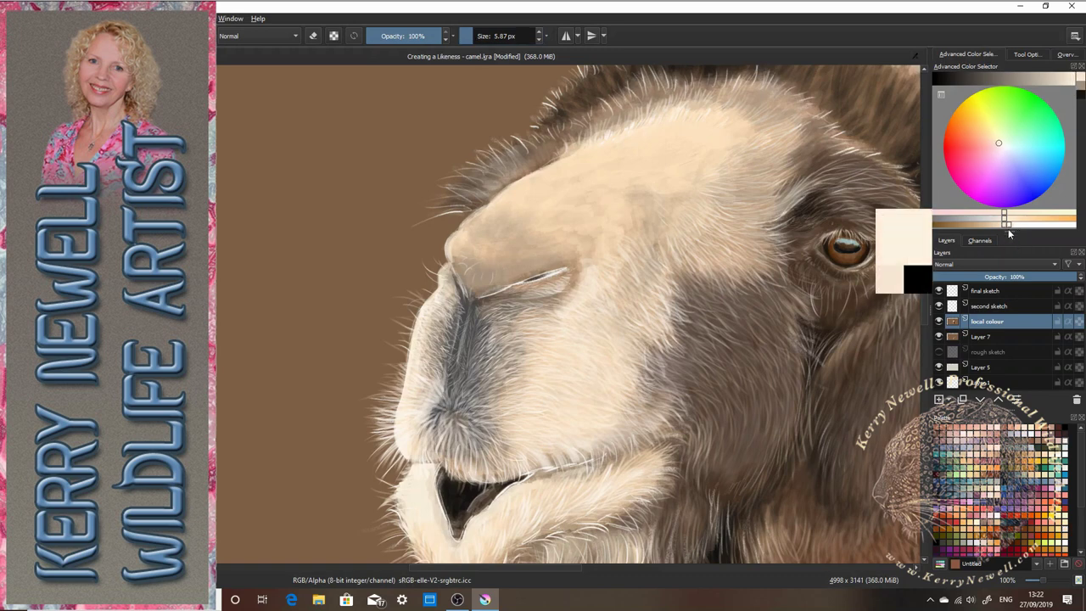
left_click(1005, 221)
left_click(1008, 213)
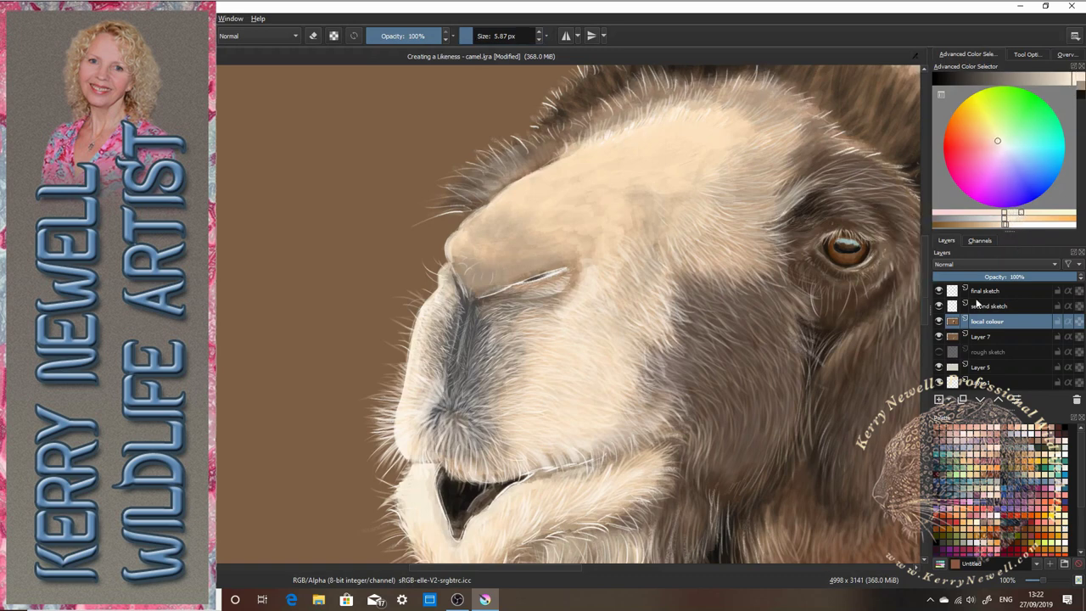
left_click(1022, 217)
left_click(1007, 218)
left_click_drag(516, 246, 541, 216)
key("ctrl+z")
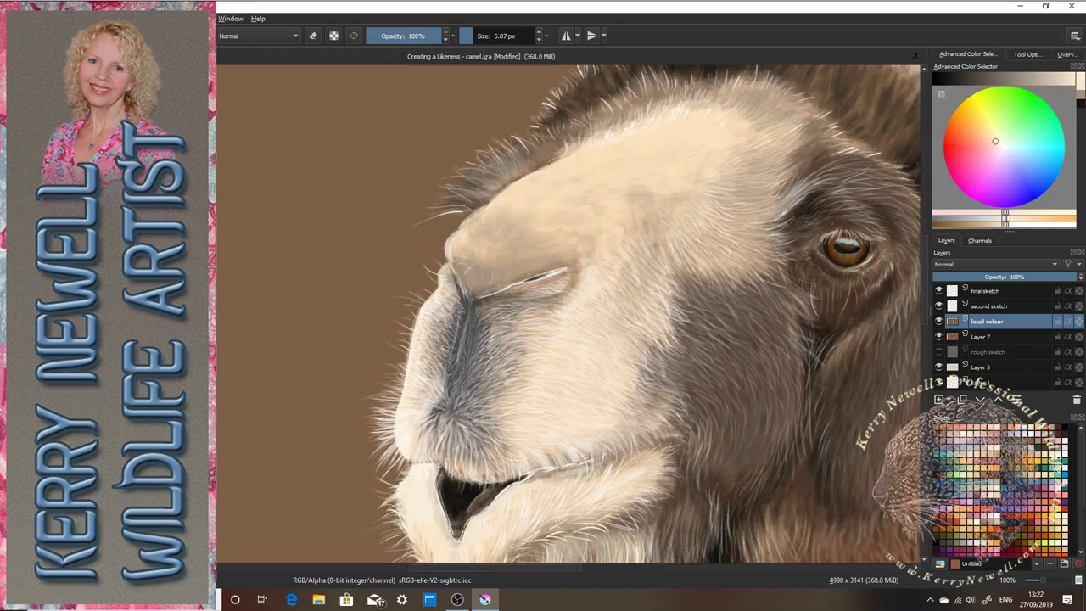
- Reuse a recent brown, darken it and shade the fold at the front end of the nostril at 19.83 px
scroll(595, 298, "up", 1)
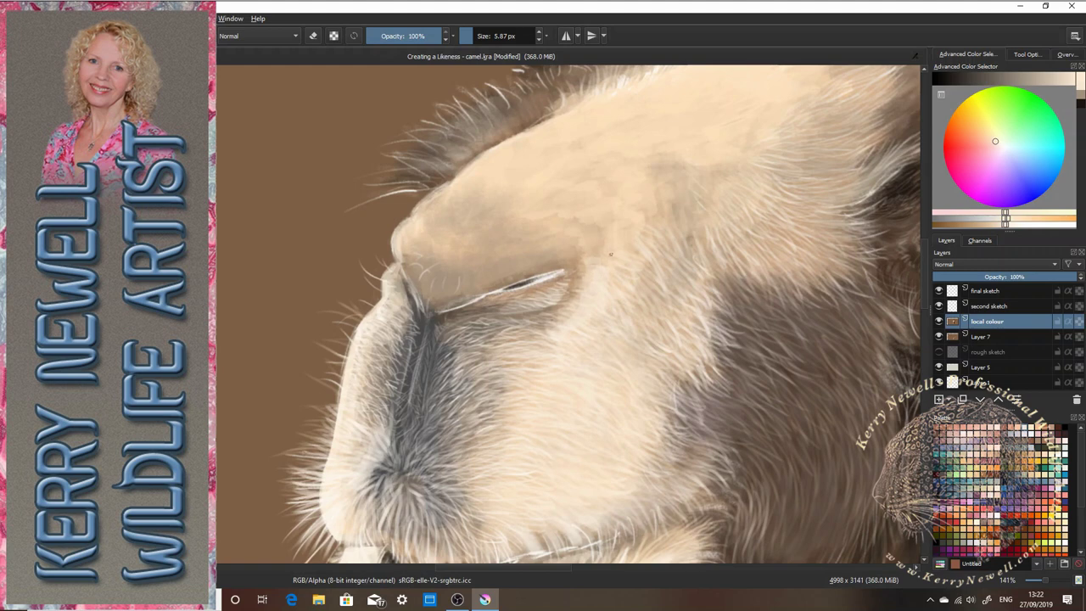
left_click(998, 144)
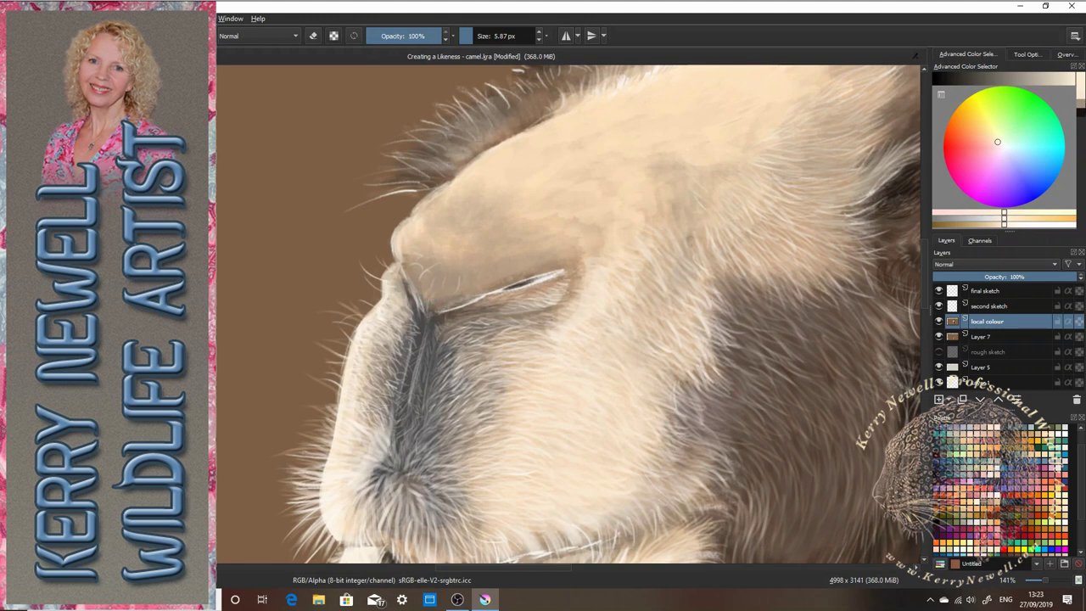
left_click(1082, 107)
left_click_drag(1028, 82, 1011, 79)
left_click_drag(472, 39, 492, 41)
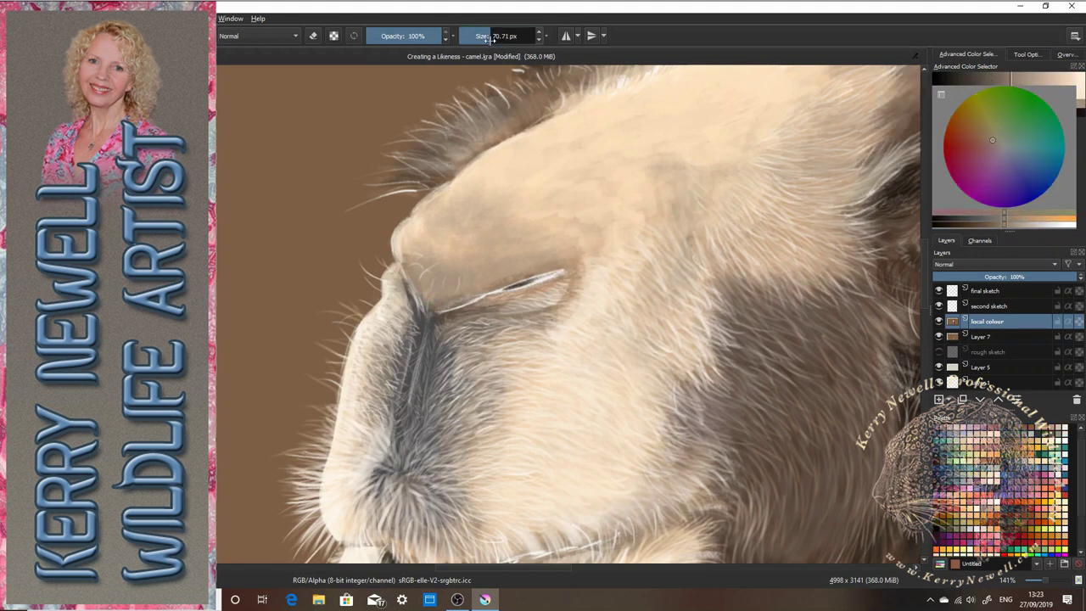
left_click(480, 38)
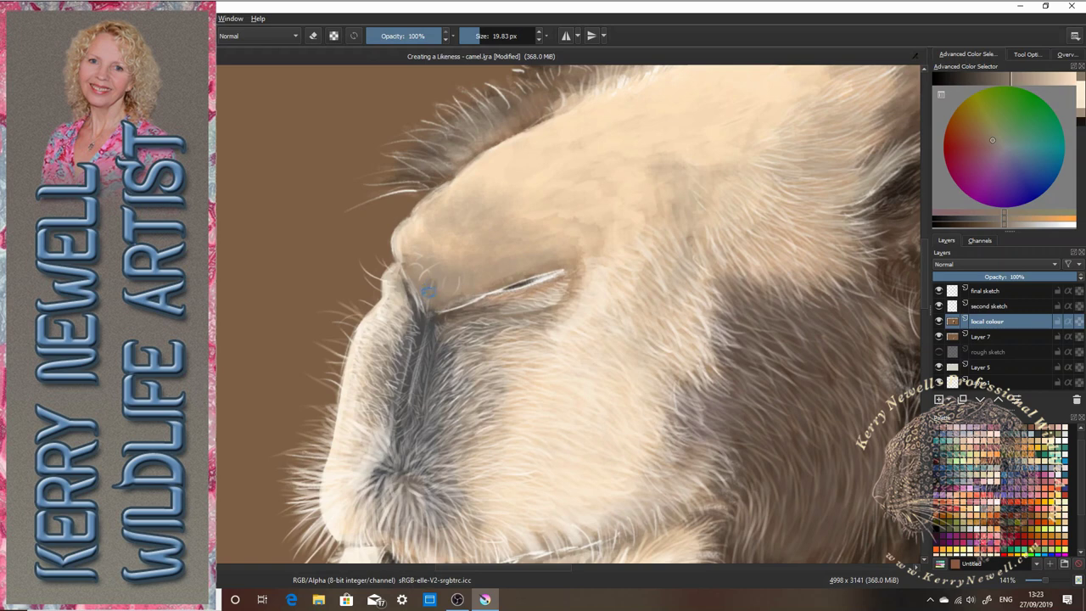
left_click_drag(1014, 78, 988, 79)
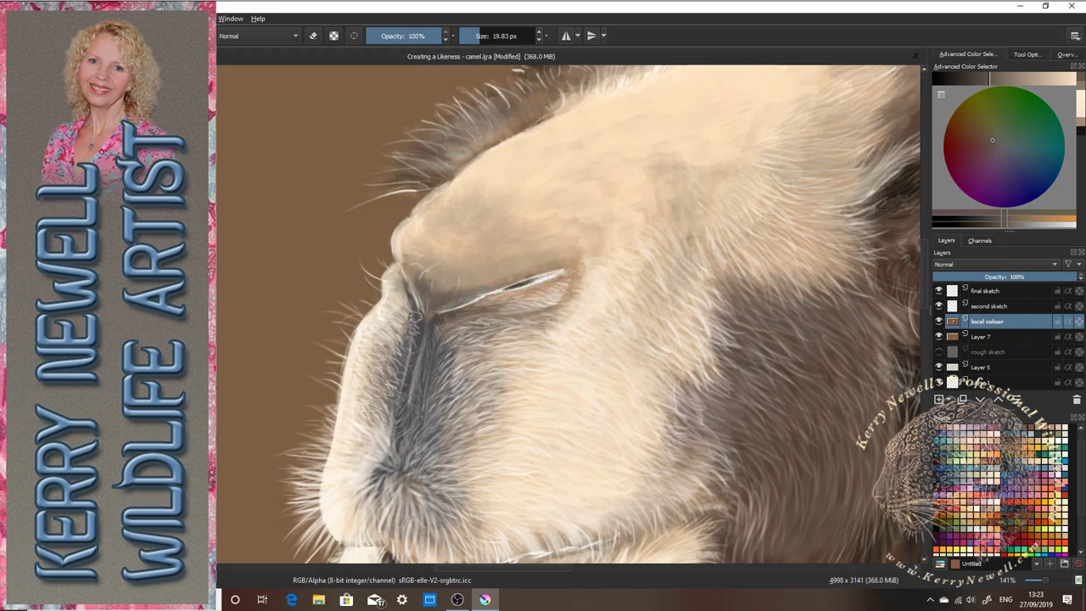
left_click_drag(415, 315, 405, 293)
- Sample cream from the upper face, shift it to off-white and set the Basic-5 Size brush to 4.52 px
left_click(716, 256, "ctrl")
left_click(471, 35)
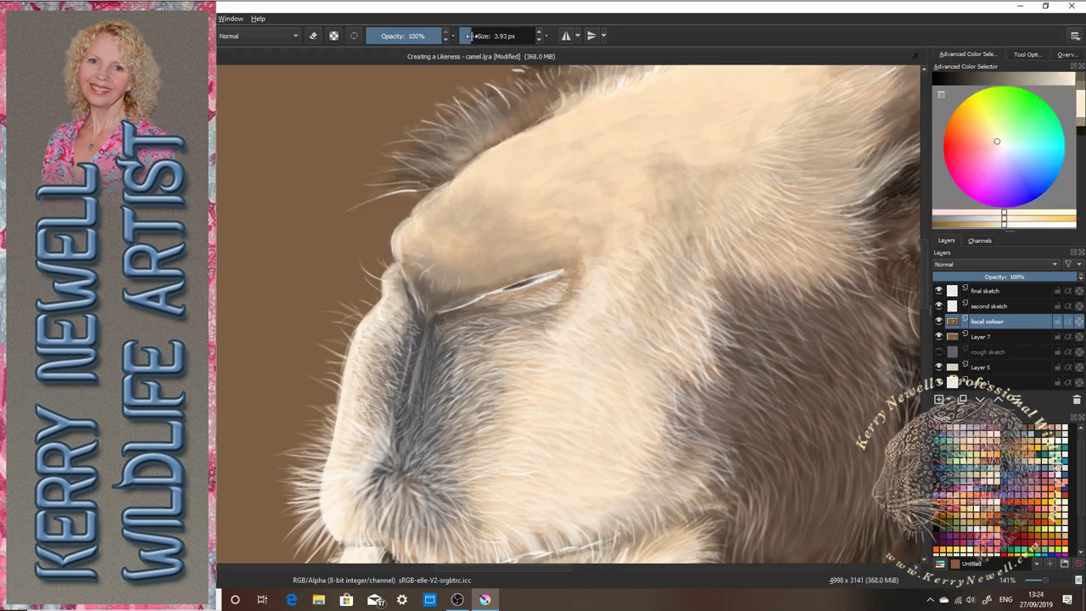
left_click(473, 36)
left_click(1000, 146)
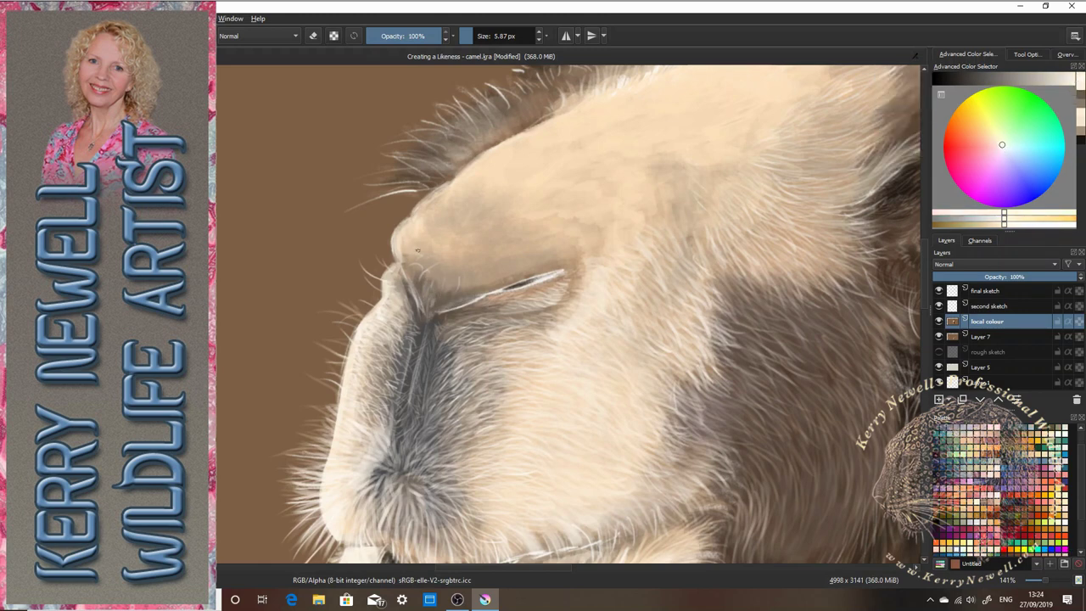
left_click_drag(546, 315, 560, 310)
key("F5")
key("F6")
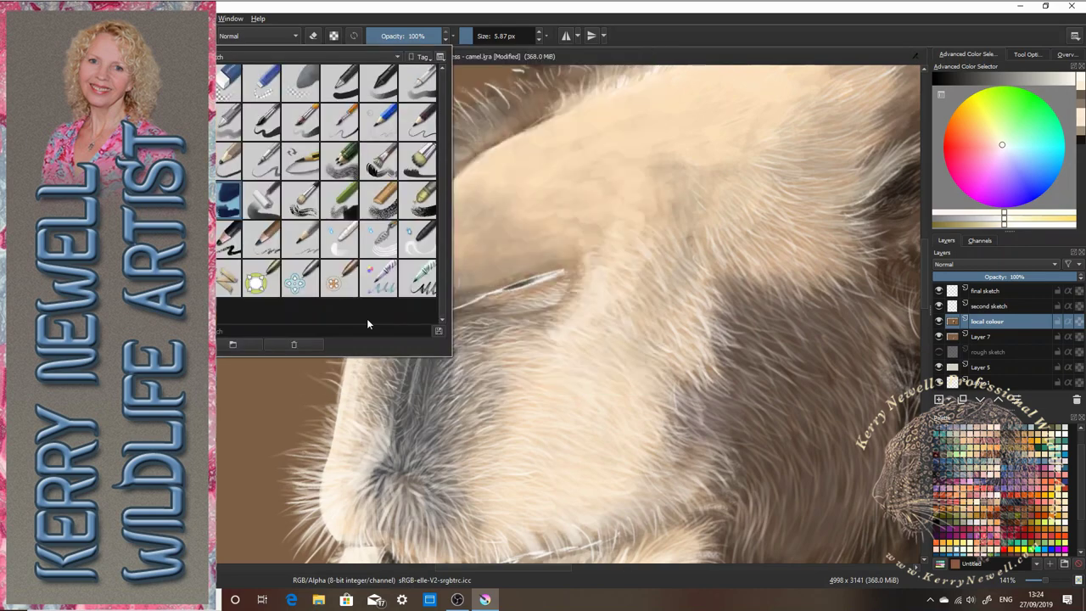
left_click(267, 125)
left_click(471, 36)
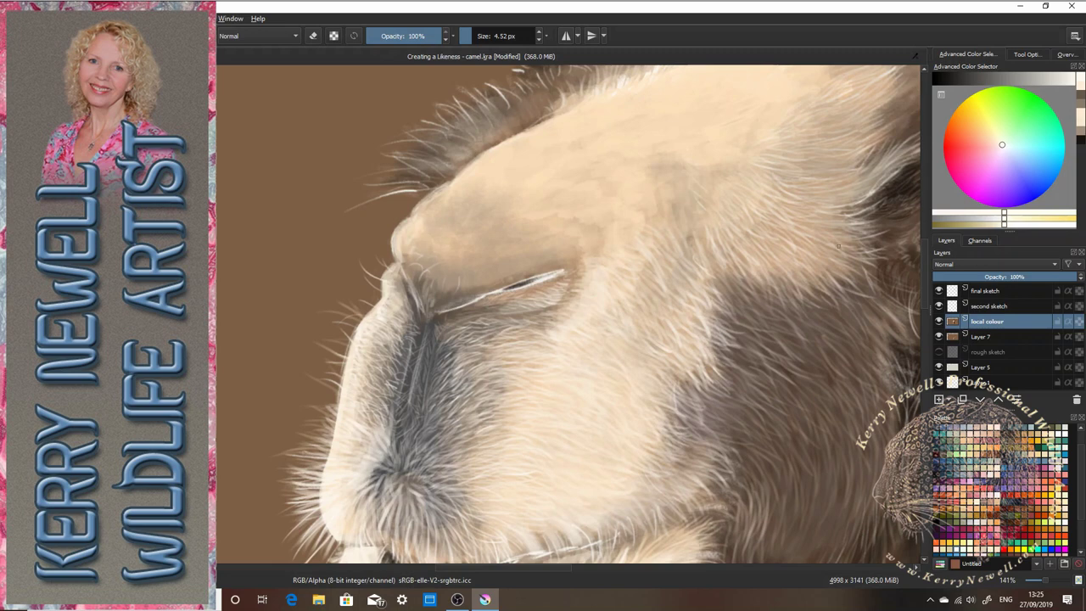
- Select a dark brown, change the brush preset and deepen the shadow just above the nostril slit at 5.87 px
left_click(528, 203, "ctrl")
left_click(477, 36)
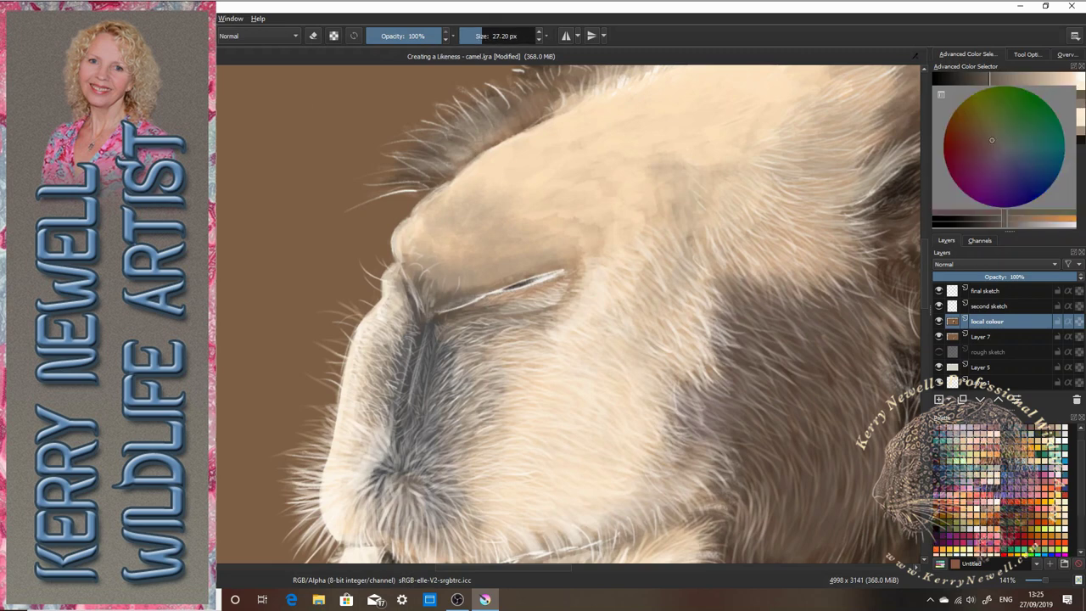
left_click(204, 36)
left_click(300, 199)
left_click(220, 203)
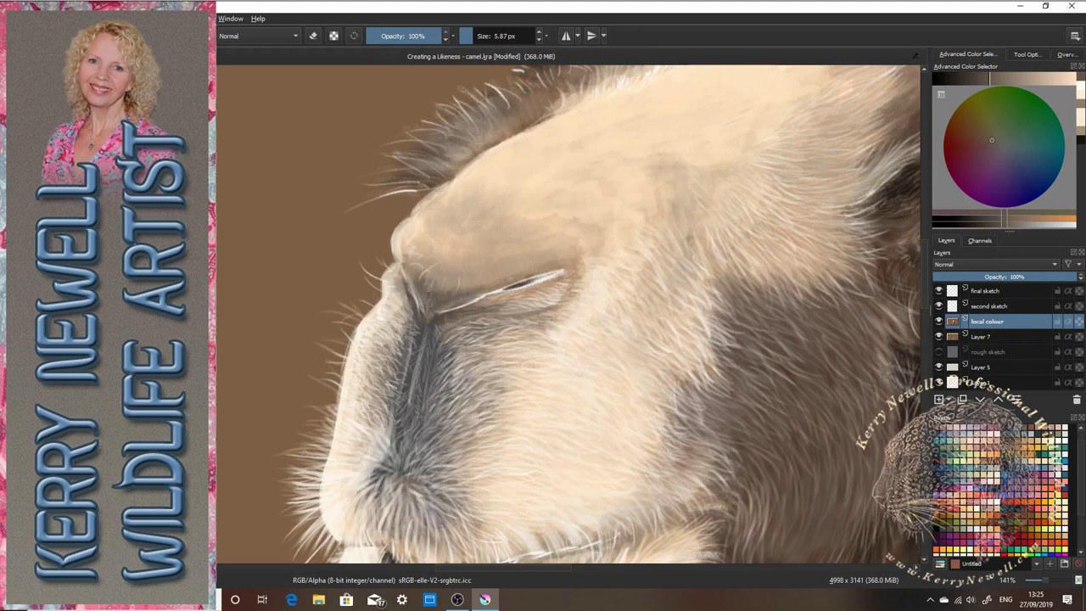
mouse_move(426, 297)
left_mouse_down()
mouse_move(422, 280)
mouse_move(428, 291)
mouse_move(472, 281)
left_mouse_up()
mouse_move(486, 285)
left_mouse_down()
mouse_move(463, 282)
mouse_move(475, 277)
left_mouse_up()
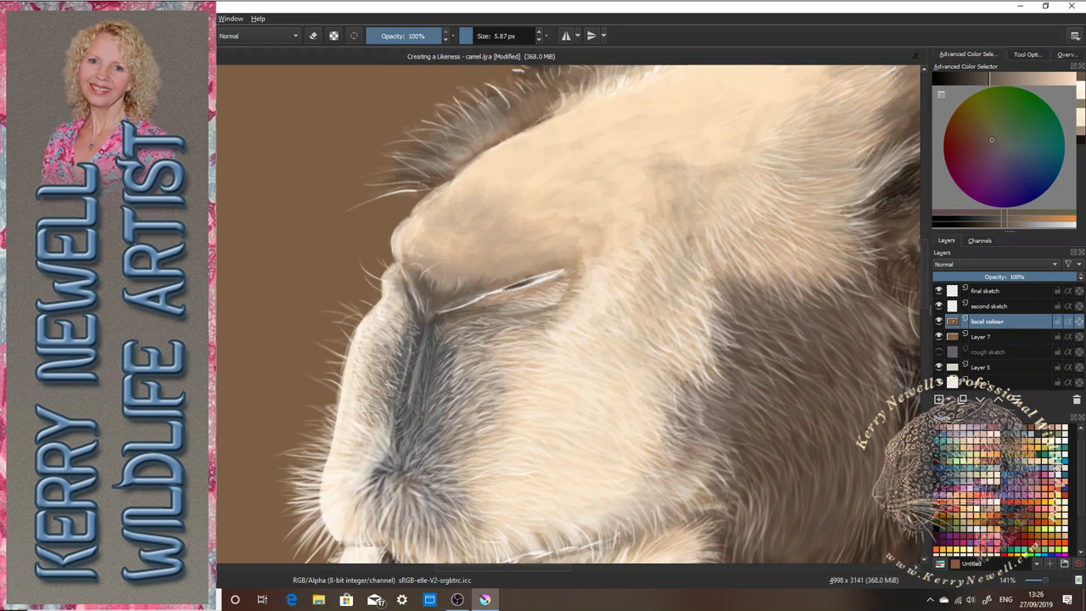
- Paint short off-white hairs above the front of the nostril slit with the Basic-5 Size brush at 5.17 px
key("F6")
left_click(262, 122)
left_click(679, 116)
left_click_drag(480, 36, 473, 39)
left_click(1081, 89)
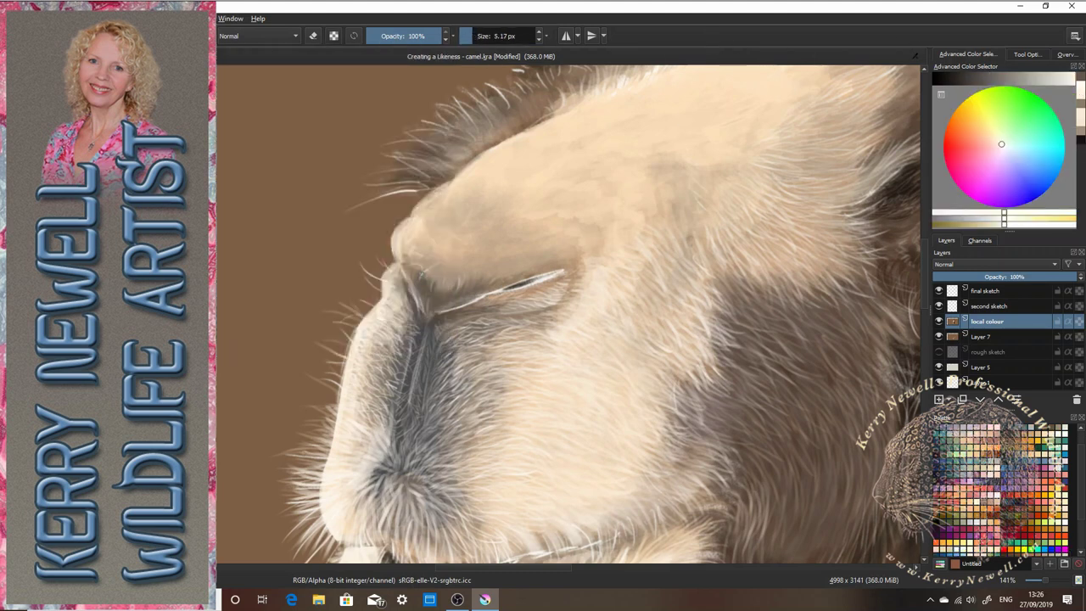
mouse_move(430, 302)
left_mouse_down()
mouse_move(463, 288)
mouse_move(431, 282)
mouse_move(450, 284)
left_mouse_up()
left_click_drag(451, 296, 465, 288)
mouse_move(469, 292)
left_mouse_down()
mouse_move(474, 284)
mouse_move(431, 288)
left_mouse_up()
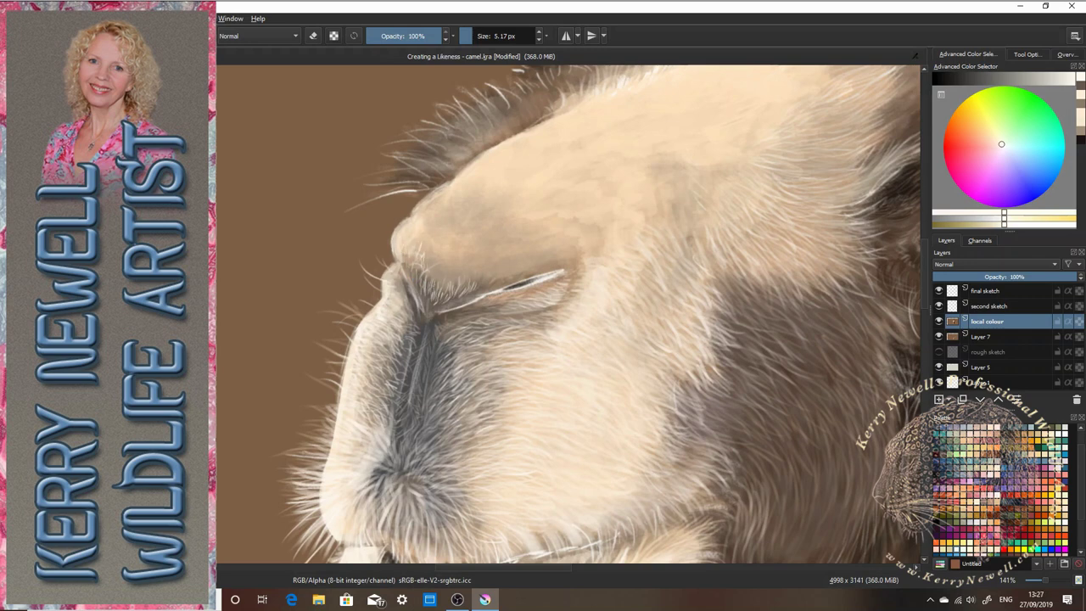
- Extend the off-white hairs upward and along the nostril slit to cover the shaded area of the nose
mouse_move(430, 278)
left_mouse_down()
mouse_move(430, 258)
mouse_move(451, 275)
left_mouse_up()
left_click_drag(431, 305, 481, 288)
left_click_drag(451, 284, 448, 267)
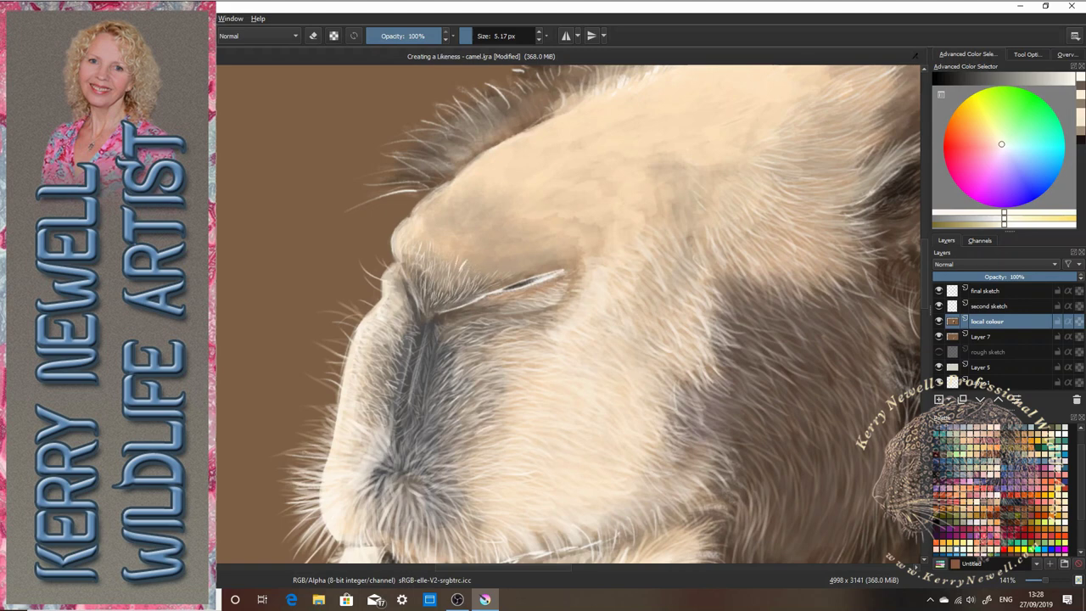
left_click(189, 36)
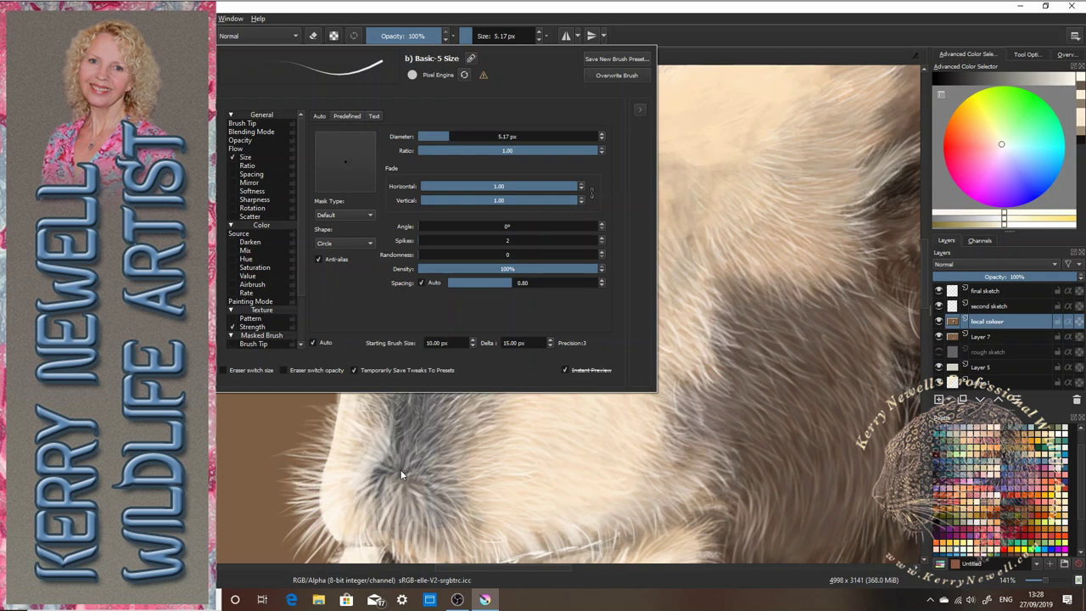
left_click(721, 44)
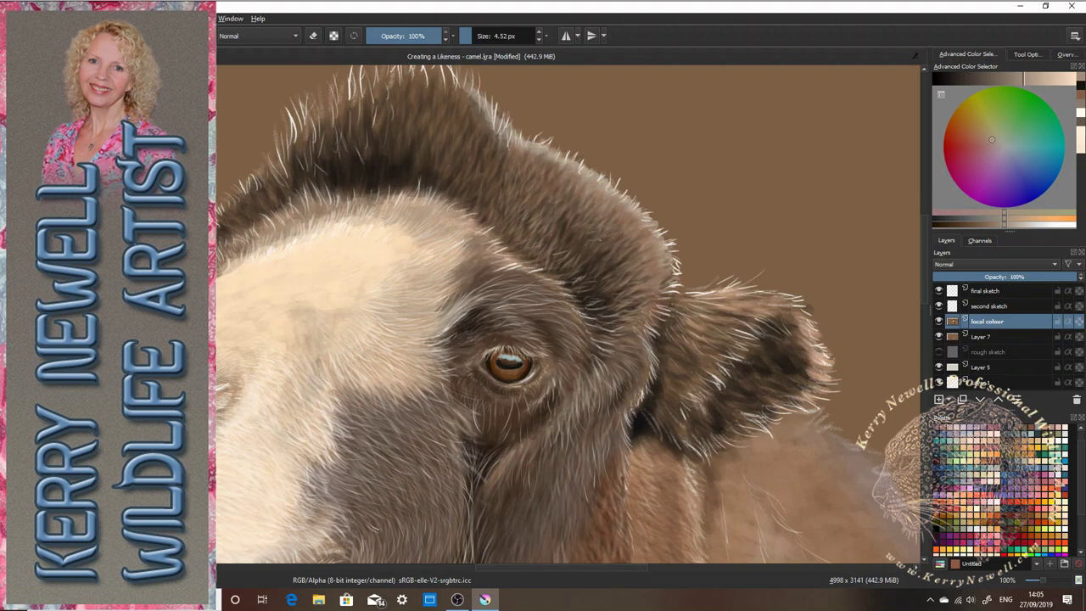
- Add fine cream hairs to the rear slope of the crown tuft and the fur in front of the ear at 4.52 px
left_click_drag(563, 227, 566, 205)
key("x")
left_click_drag(636, 280, 642, 272)
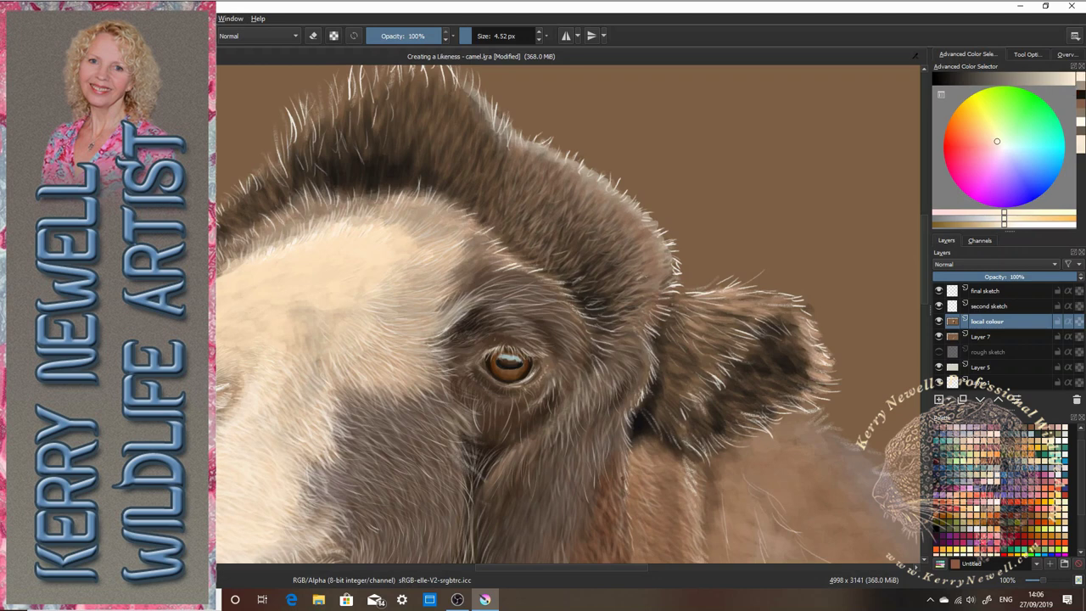
left_click_drag(633, 309, 637, 300)
mouse_move(634, 303)
left_mouse_down()
mouse_move(660, 284)
mouse_move(655, 300)
left_mouse_up()
mouse_move(628, 313)
left_mouse_down()
mouse_move(642, 296)
mouse_move(647, 316)
left_mouse_up()
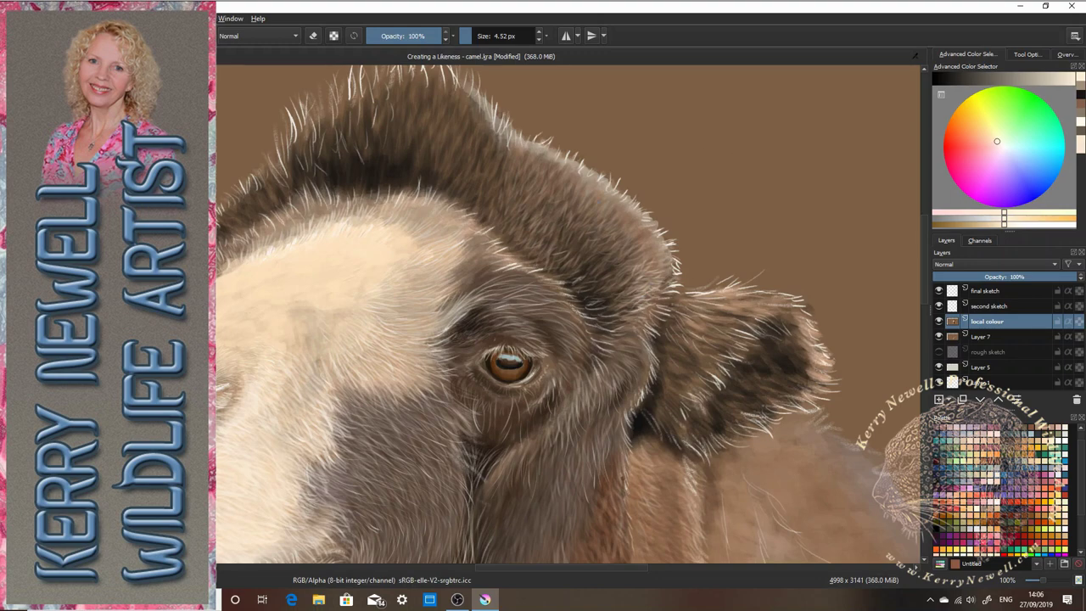
mouse_move(597, 204)
left_mouse_down()
mouse_move(605, 197)
mouse_move(614, 209)
left_mouse_up()
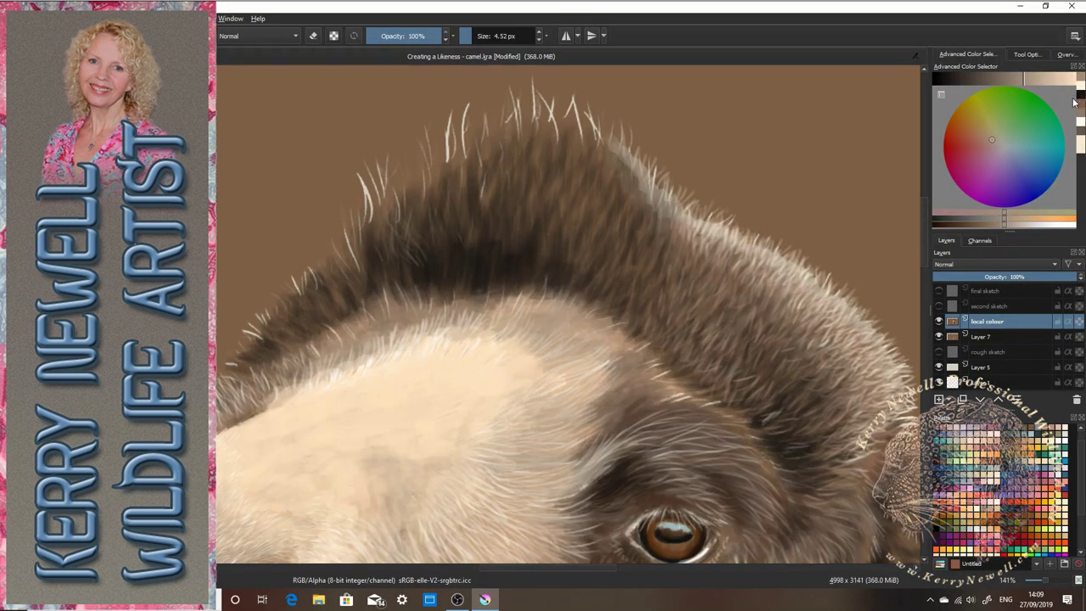
- Reuse a recent dark brown and paint hairs on the front slope of the crown tuft
left_click(1081, 132)
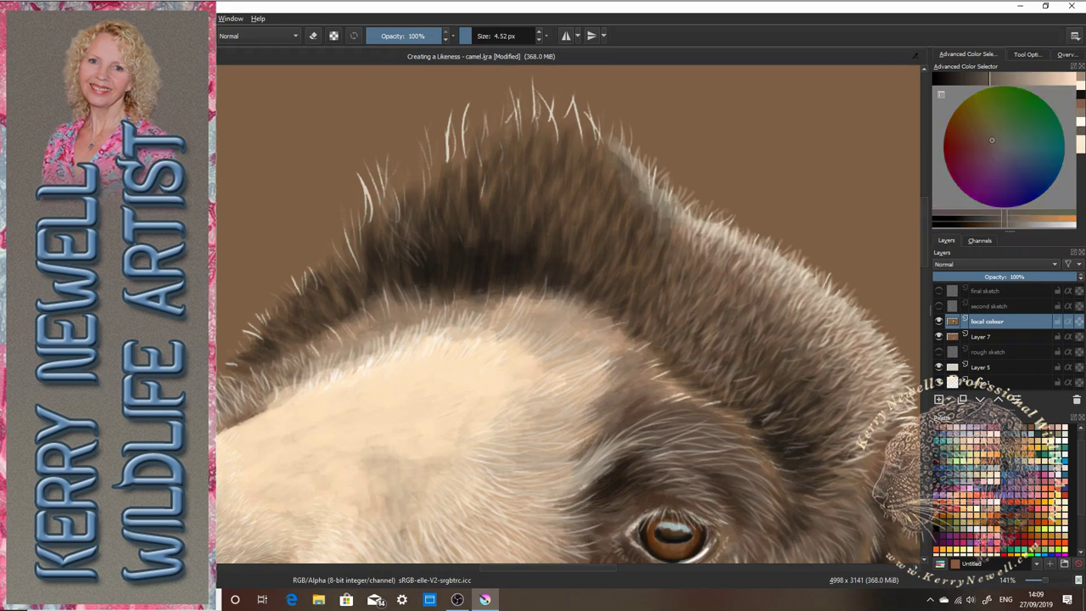
left_click_drag(395, 215, 402, 204)
left_click_drag(370, 251, 373, 231)
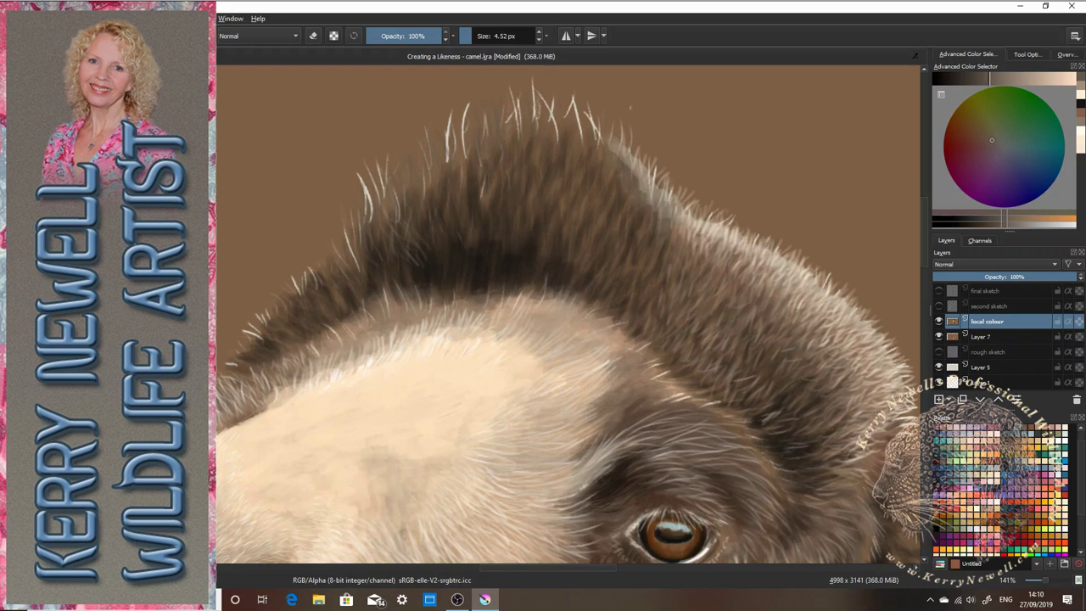
- Switch to a recent near-black brown and paint upward strands along the front edge of the crown tuft
left_click(1081, 104)
left_click_drag(383, 227, 377, 190)
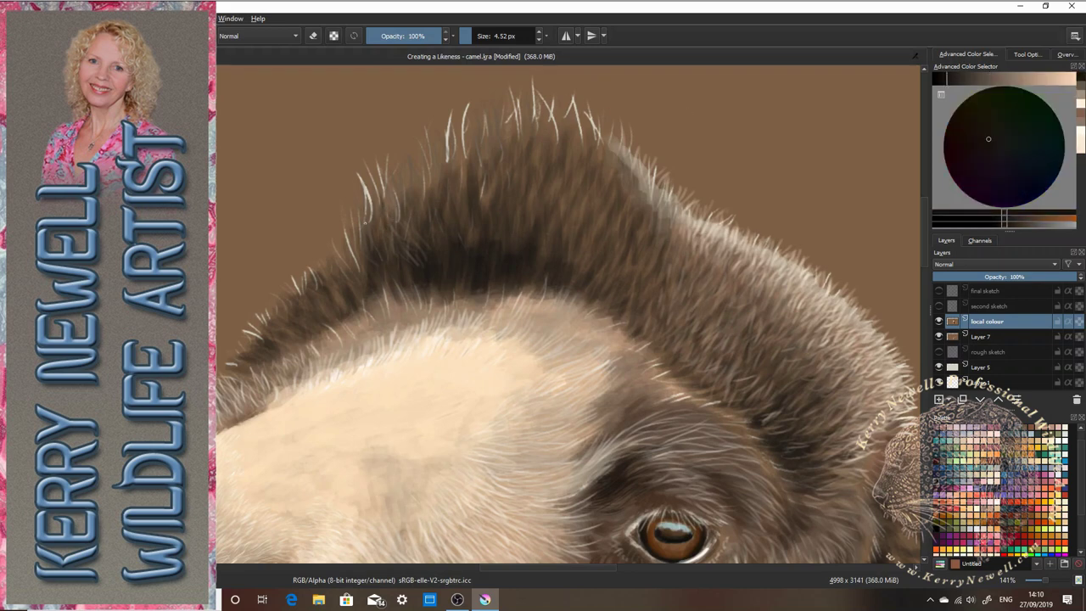
left_click_drag(358, 243, 355, 213)
left_click_drag(374, 214, 364, 191)
mouse_move(379, 213)
left_mouse_down()
mouse_move(374, 184)
mouse_move(390, 167)
left_mouse_up()
left_click_drag(412, 224, 410, 165)
left_click_drag(421, 170, 419, 152)
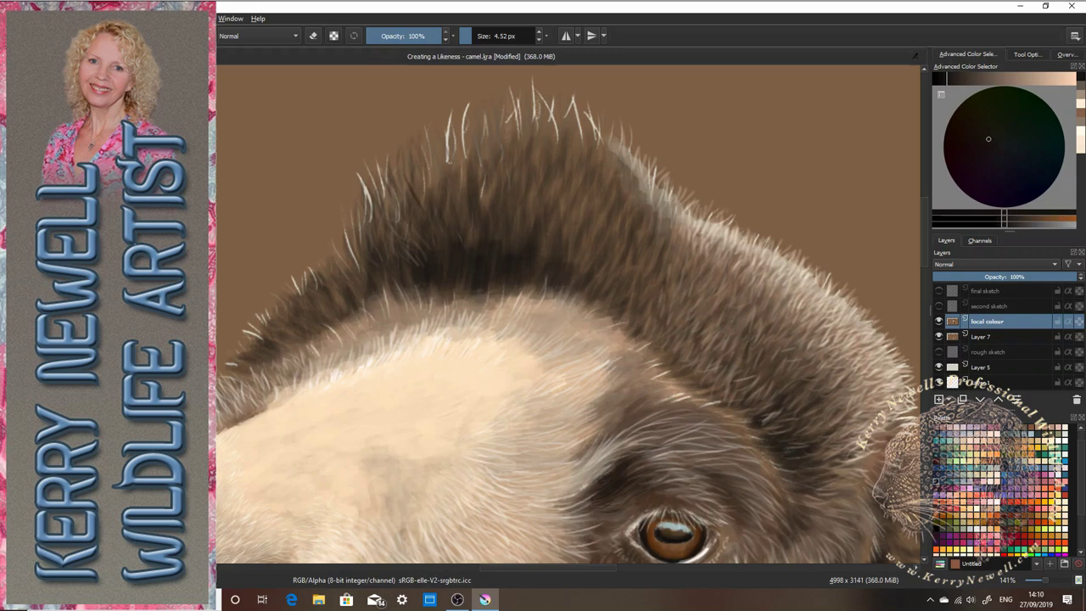
mouse_move(441, 186)
left_mouse_down()
mouse_move(428, 125)
mouse_move(441, 149)
mouse_move(430, 196)
mouse_move(437, 157)
left_mouse_up()
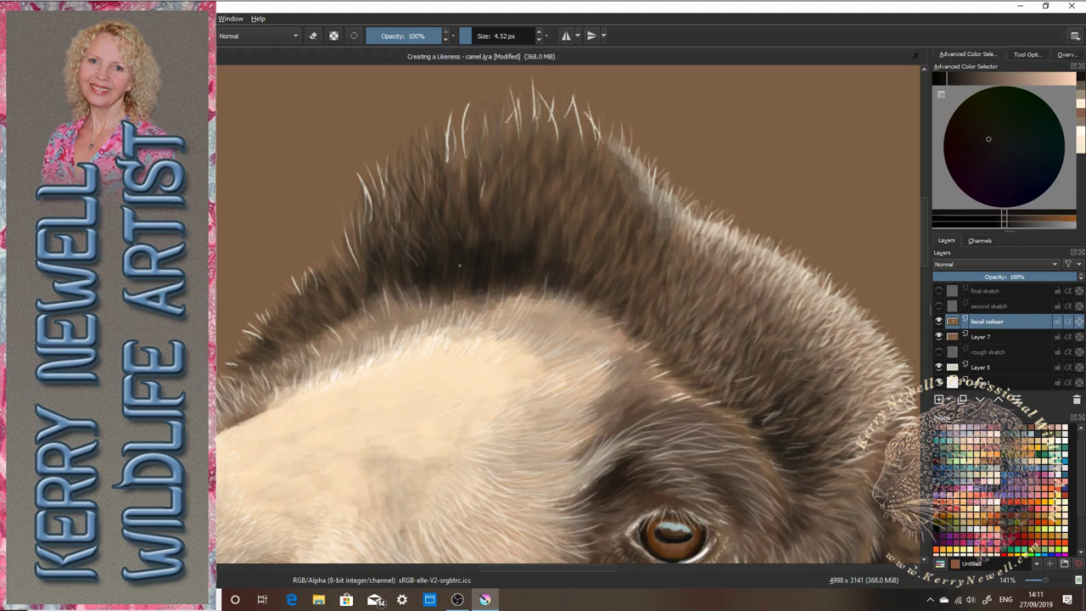
- Paint near-black strands up through the front half of the crown tuft, around and behind the long pale hairs
left_click_drag(457, 188, 458, 141)
mouse_move(456, 167)
left_mouse_down()
mouse_move(447, 132)
mouse_move(462, 121)
left_mouse_up()
mouse_move(459, 150)
left_mouse_down()
mouse_move(448, 123)
mouse_move(462, 125)
left_mouse_up()
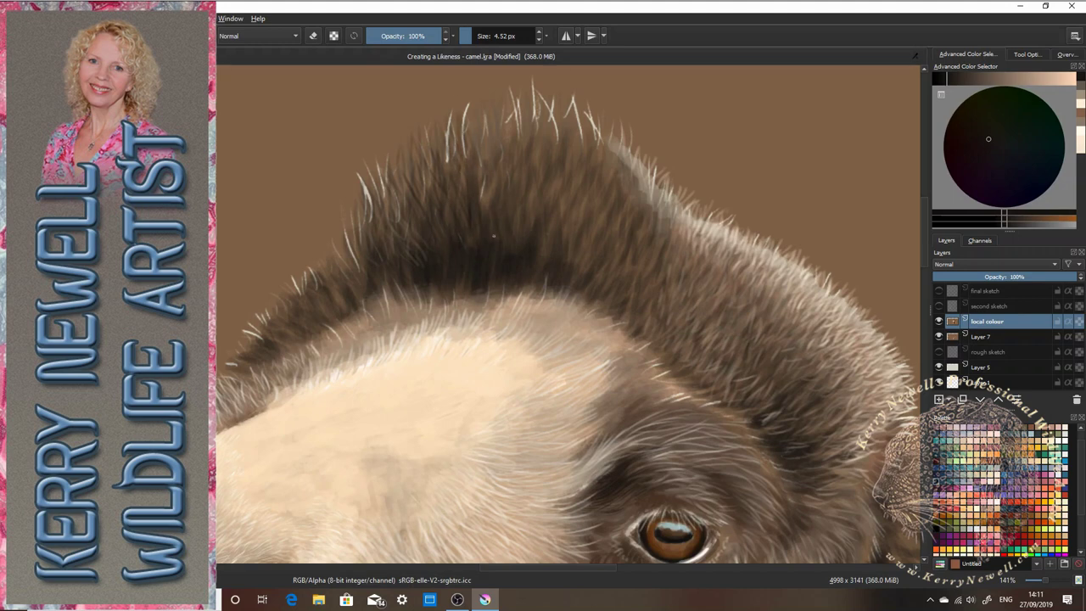
mouse_move(485, 214)
left_mouse_down()
mouse_move(481, 200)
mouse_move(517, 193)
mouse_move(489, 182)
left_mouse_up()
left_click_drag(487, 202, 479, 151)
mouse_move(525, 218)
left_mouse_down()
mouse_move(521, 177)
mouse_move(501, 166)
mouse_move(520, 150)
mouse_move(473, 117)
left_mouse_up()
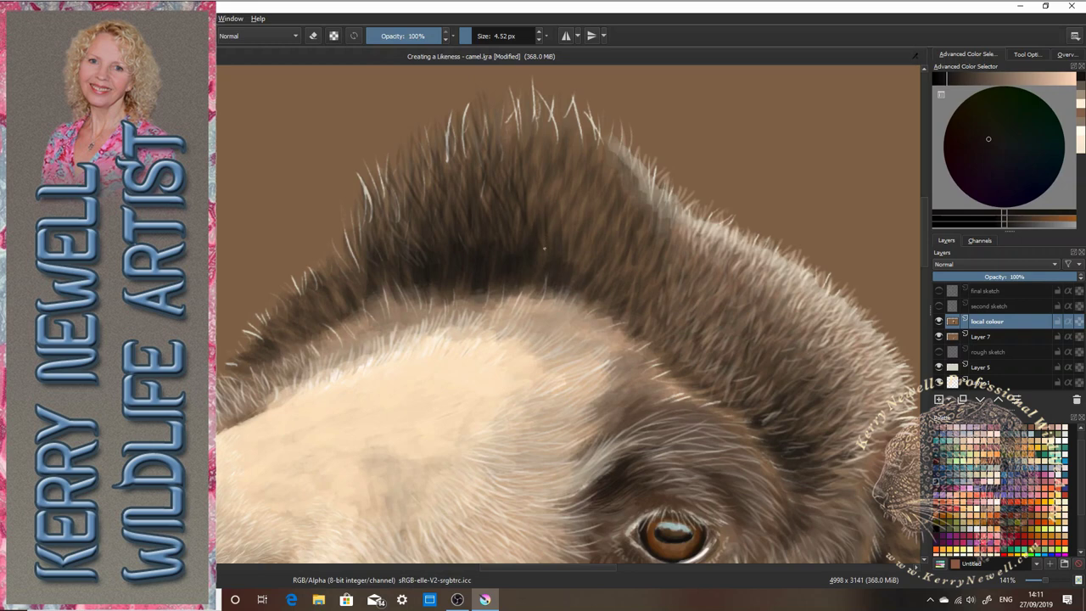
- Carry the near-black strands through the middle of the crown tuft and up to its peak
mouse_move(584, 265)
left_mouse_down()
mouse_move(585, 215)
mouse_move(567, 234)
mouse_move(530, 167)
mouse_move(533, 149)
mouse_move(552, 216)
mouse_move(518, 160)
mouse_move(509, 166)
mouse_move(524, 133)
left_mouse_up()
left_click_drag(512, 145, 502, 115)
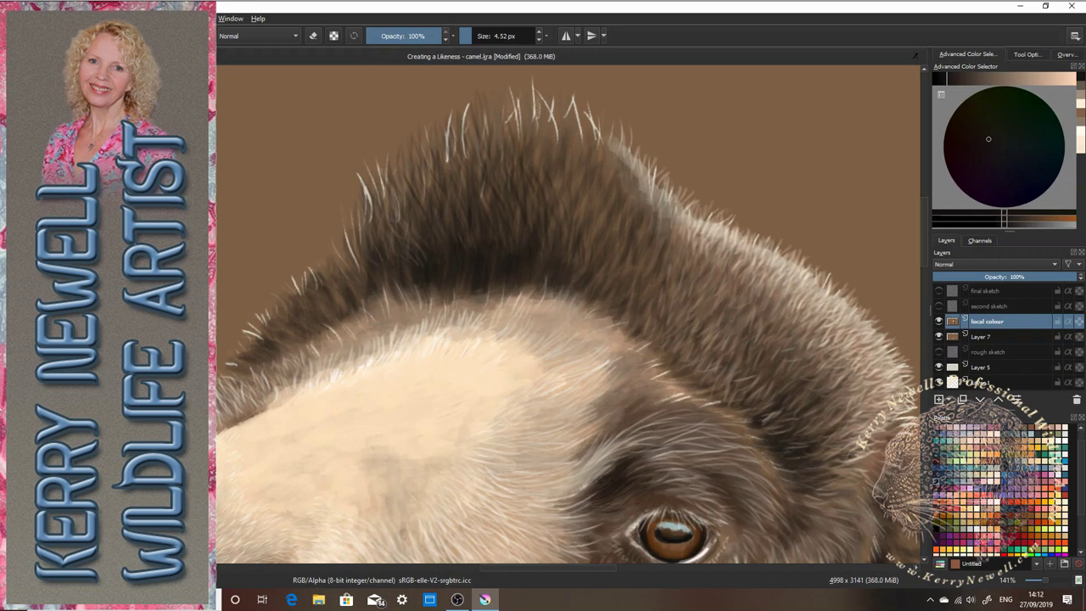
mouse_move(600, 237)
left_mouse_down()
mouse_move(593, 212)
mouse_move(555, 174)
left_mouse_up()
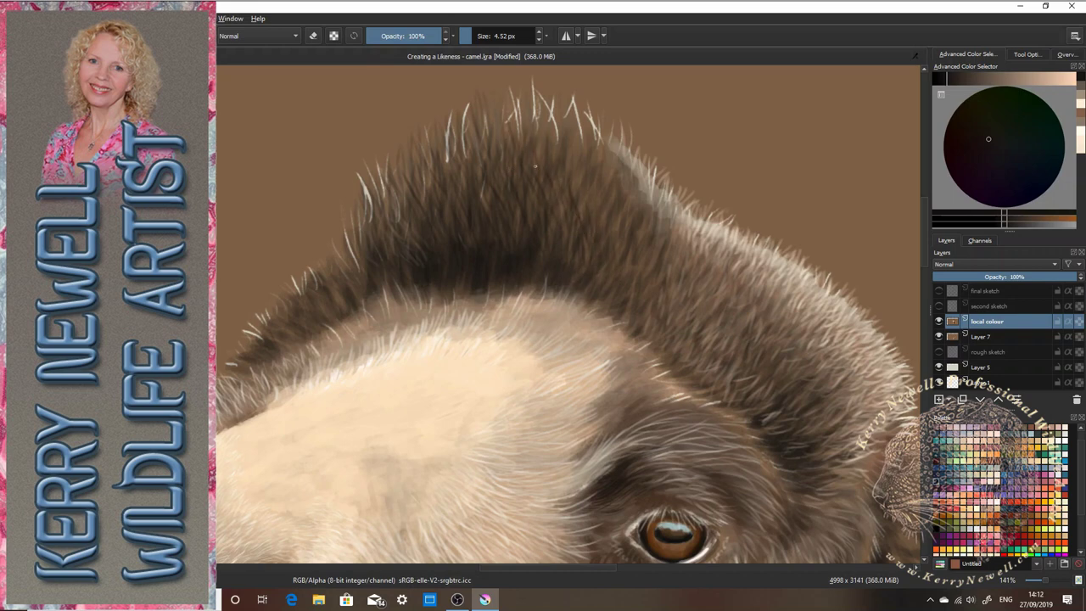
left_click_drag(547, 136, 544, 122)
left_click_drag(538, 129, 535, 108)
scroll(925, 247, "up", 2)
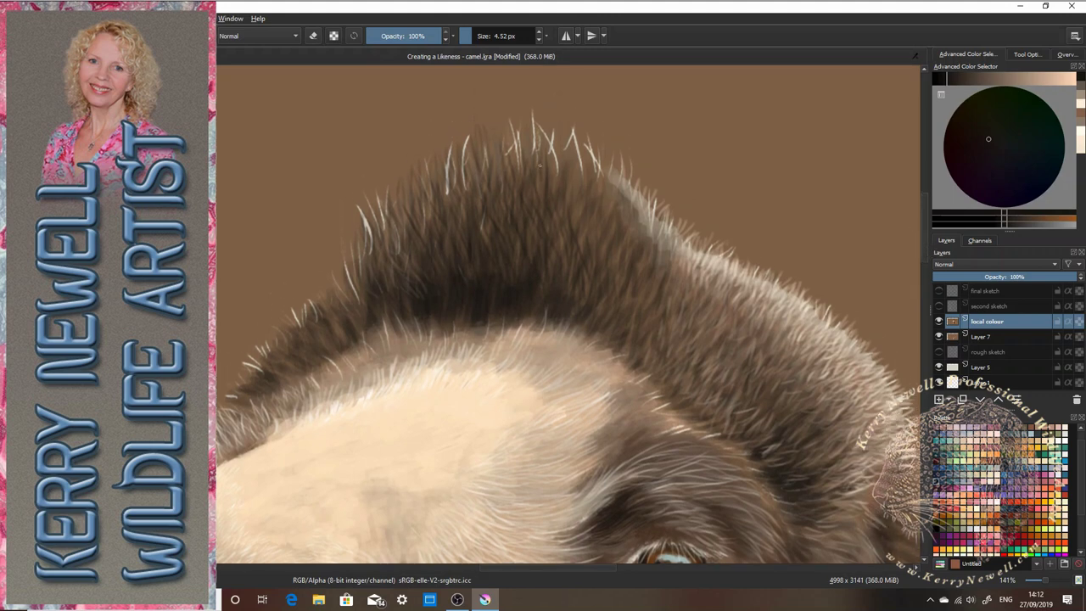
- Paint near-black strands around the peak of the crown tuft and just behind it
left_click_drag(528, 170, 519, 145)
left_click_drag(518, 156, 522, 124)
mouse_move(532, 156)
left_mouse_down()
mouse_move(527, 143)
mouse_move(550, 120)
left_mouse_up()
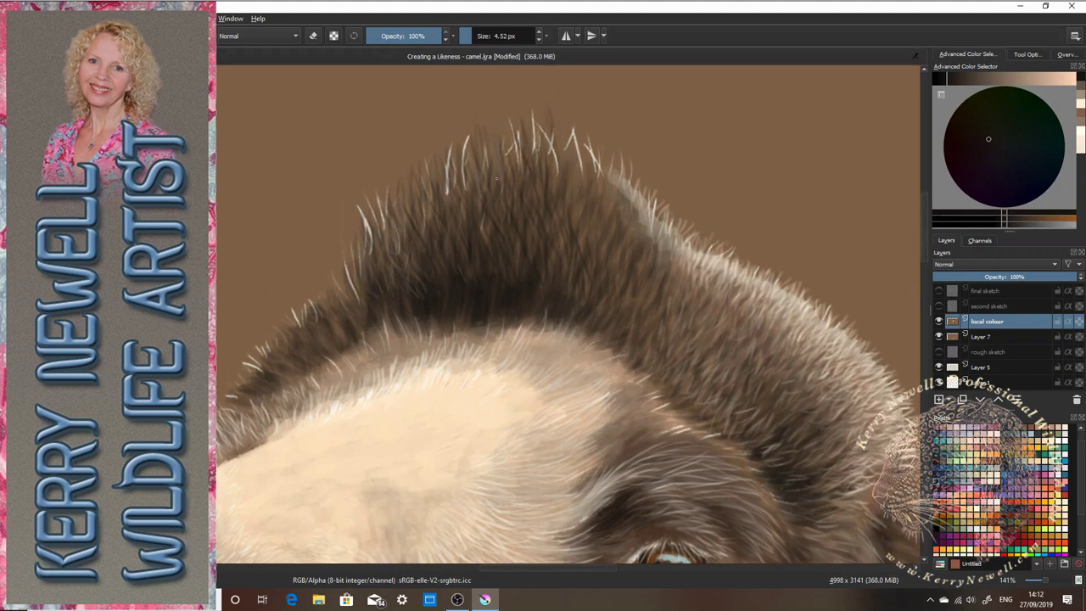
left_click_drag(582, 202, 578, 180)
left_click_drag(555, 181, 552, 171)
left_click_drag(573, 205, 564, 140)
left_click_drag(599, 246, 591, 192)
left_click_drag(591, 243, 590, 217)
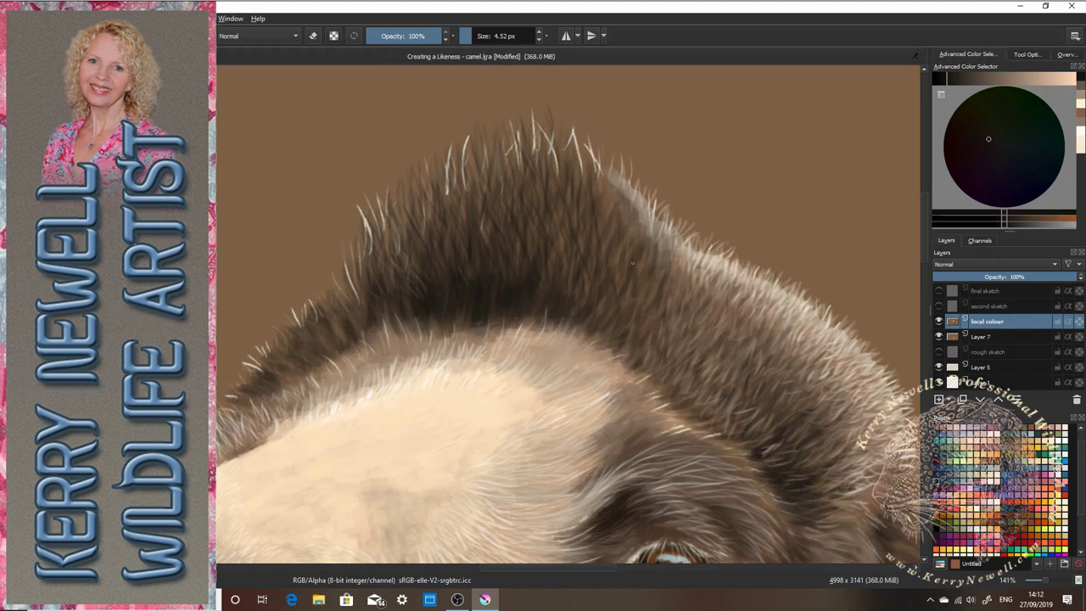
- Extend the near-black strands down the rear slope of the crown tuft to where it meets the pale ridge
left_click_drag(619, 284, 604, 181)
mouse_move(601, 205)
left_mouse_down()
mouse_move(595, 168)
mouse_move(570, 135)
left_mouse_up()
left_click_drag(661, 260, 658, 236)
left_click_drag(651, 243, 635, 196)
left_click_drag(631, 211, 622, 173)
left_click_drag(621, 212, 613, 165)
left_click_drag(600, 190, 598, 160)
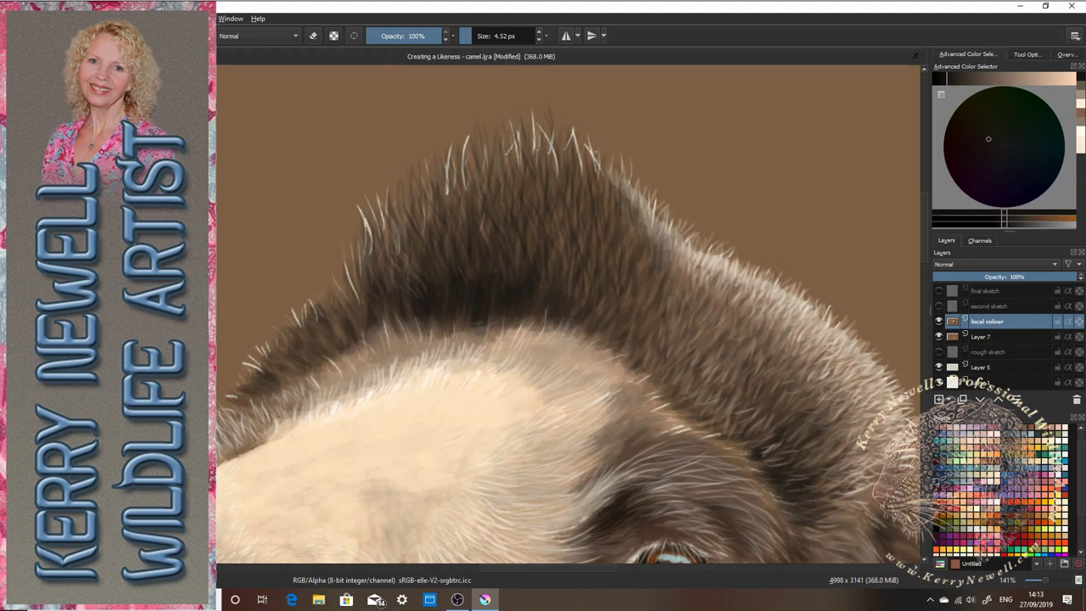
left_click_drag(663, 251, 662, 233)
- Add near-black hairs along the lower front slope of the crown, from the forehead edge up to the tuft
mouse_move(246, 405)
left_mouse_down()
mouse_move(234, 396)
mouse_move(256, 386)
mouse_move(253, 357)
left_mouse_up()
mouse_move(294, 328)
left_mouse_down()
mouse_move(287, 318)
mouse_move(342, 280)
left_mouse_up()
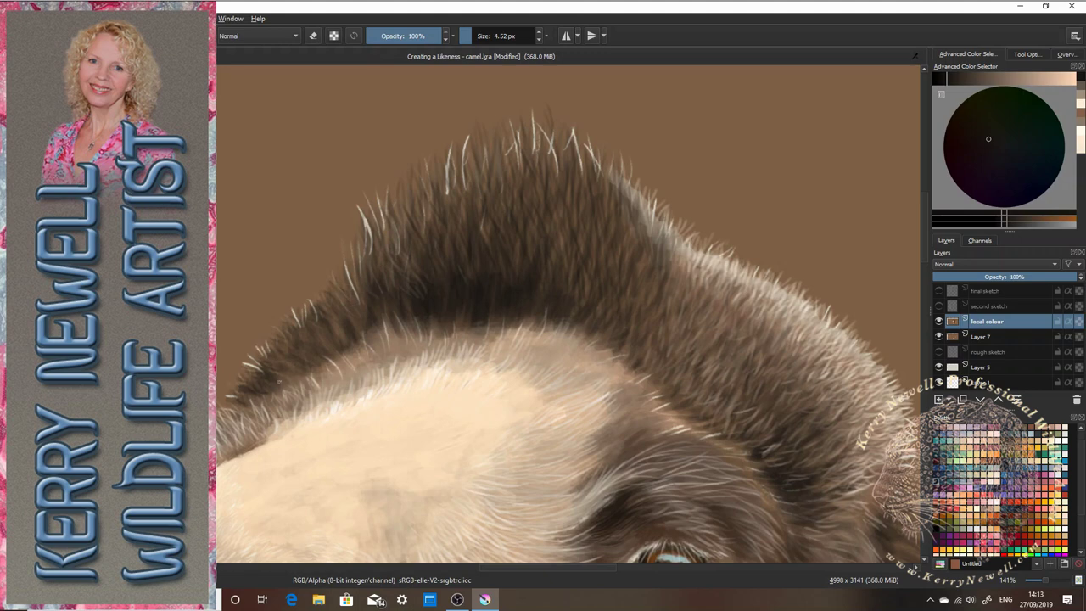
mouse_move(295, 346)
left_mouse_down()
mouse_move(288, 331)
mouse_move(327, 307)
mouse_move(348, 273)
left_mouse_up()
left_click_drag(276, 366, 289, 356)
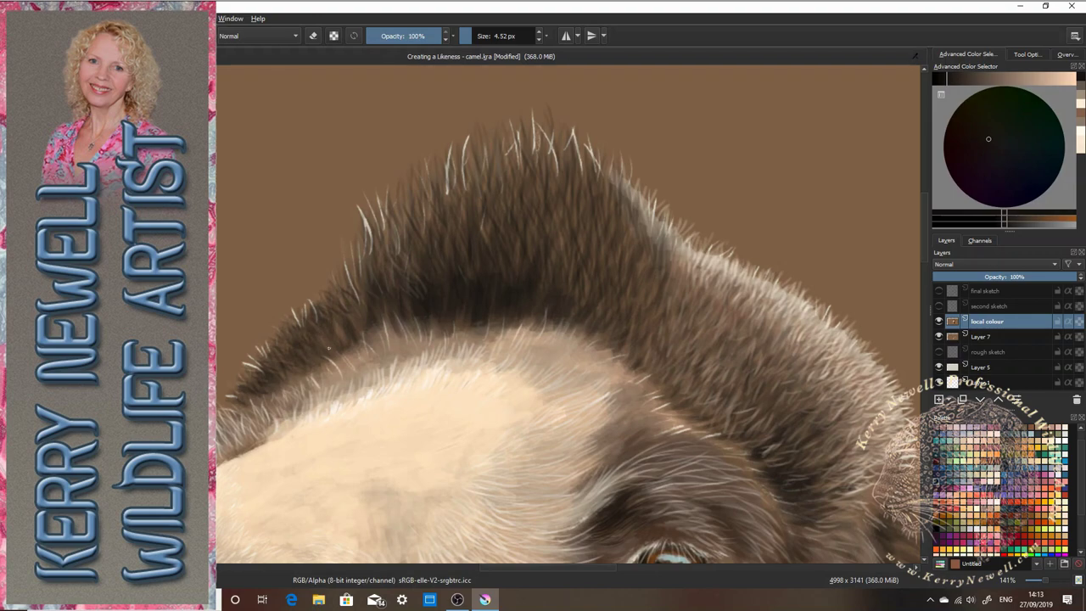
mouse_move(342, 335)
left_mouse_down()
mouse_move(335, 323)
mouse_move(349, 299)
left_mouse_up()
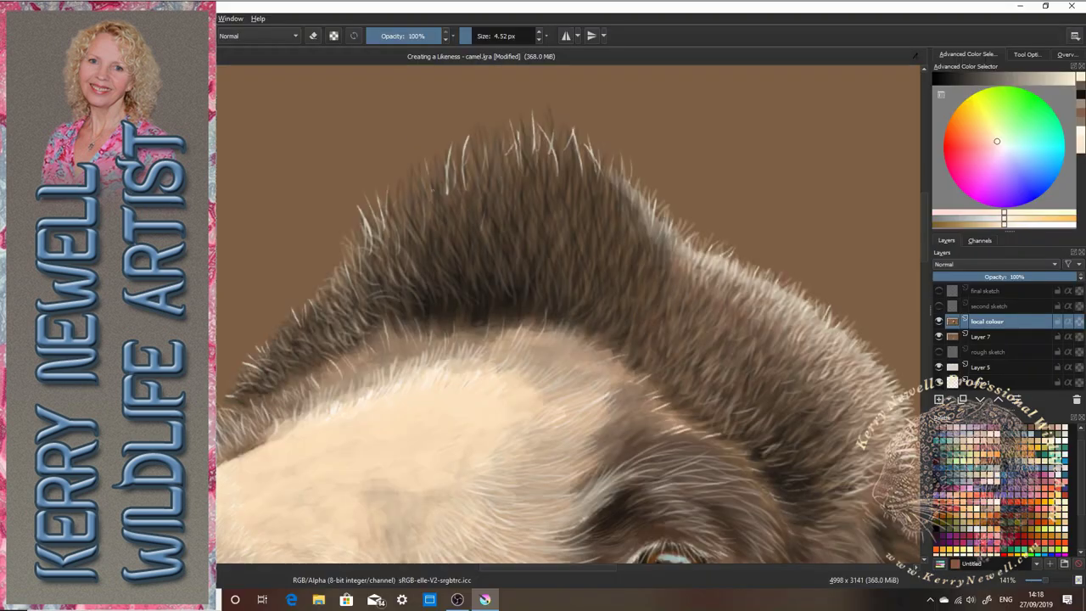
- Paint short pale cream hairs upward through the front part of the crown tuft, undoing the last stray stroke
left_click_drag(405, 216, 396, 194)
mouse_move(405, 221)
left_mouse_down()
mouse_move(392, 201)
mouse_move(401, 175)
left_mouse_up()
left_click_drag(392, 196, 391, 178)
left_click_drag(407, 239, 395, 219)
left_click_drag(423, 232, 416, 209)
left_click_drag(419, 219, 402, 198)
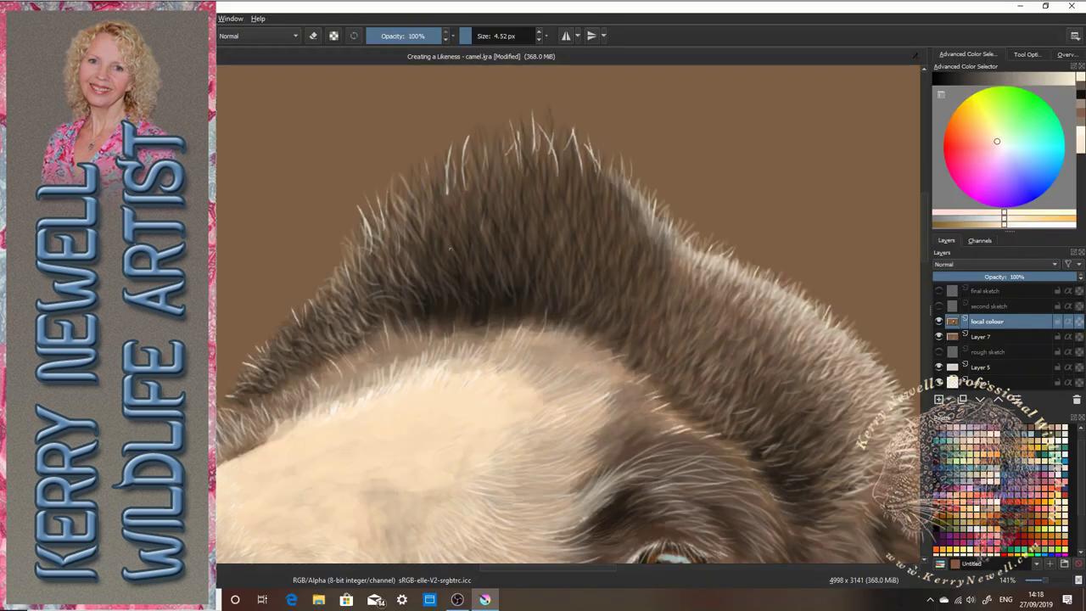
left_click_drag(428, 263, 419, 246)
mouse_move(422, 266)
left_mouse_down()
mouse_move(413, 245)
mouse_move(421, 203)
left_mouse_up()
left_click_drag(429, 243, 410, 202)
left_click_drag(453, 270, 440, 232)
key("ctrl+z")
- Paint pale cream hairs along the upper front edge of the crown tuft, breaking its outline against the background
mouse_move(395, 217)
left_mouse_down()
mouse_move(375, 208)
mouse_move(385, 178)
left_mouse_up()
left_click_drag(407, 200, 408, 163)
mouse_move(431, 186)
left_mouse_down()
mouse_move(420, 158)
mouse_move(429, 151)
left_mouse_up()
left_click_drag(445, 170, 437, 146)
mouse_move(433, 209)
left_mouse_down()
mouse_move(427, 185)
mouse_move(472, 163)
left_mouse_up()
left_click_drag(444, 228, 454, 195)
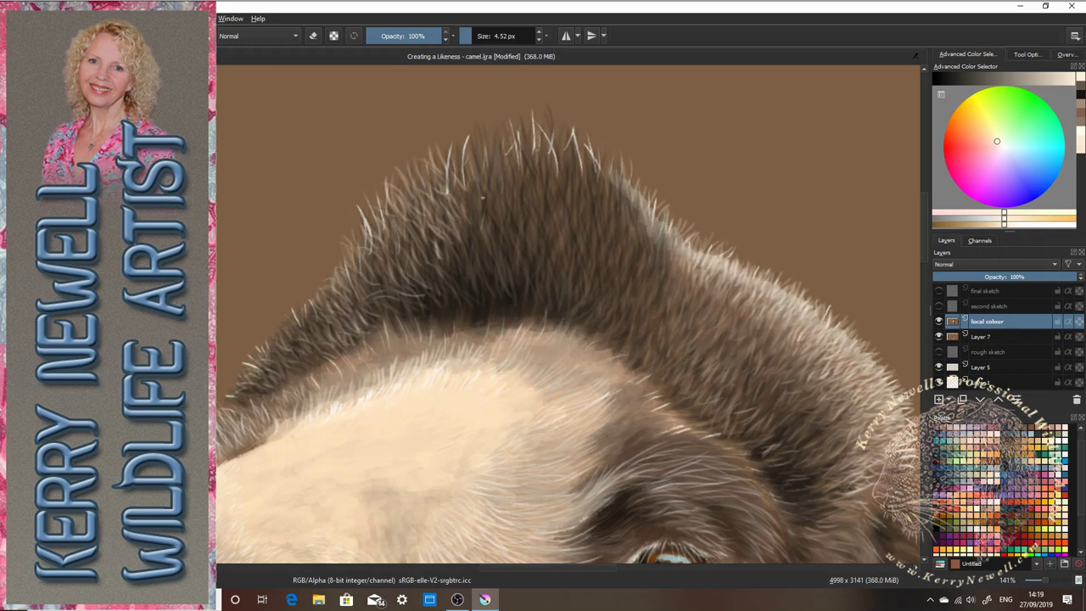
- Continue the pale cream hairs along the top edge of the crown tuft and over its peak
left_click_drag(466, 201, 457, 166)
left_click_drag(469, 188, 489, 126)
left_click_drag(480, 173, 481, 146)
left_click_drag(490, 192, 504, 148)
mouse_move(488, 171)
left_mouse_down()
mouse_move(509, 132)
mouse_move(492, 114)
left_mouse_up()
left_click_drag(504, 153, 502, 129)
left_click_drag(531, 169, 520, 128)
left_click_drag(546, 166, 546, 120)
left_click_drag(560, 170, 558, 148)
- Layer pale cream hairs through the upper body of the crown tuft, just beneath the peak
left_click_drag(493, 216, 486, 191)
left_click_drag(477, 232, 474, 208)
mouse_move(461, 256)
left_mouse_down()
mouse_move(468, 225)
mouse_move(479, 230)
left_mouse_up()
mouse_move(480, 222)
left_mouse_down()
mouse_move(485, 197)
mouse_move(514, 169)
left_mouse_up()
left_click_drag(516, 208, 508, 184)
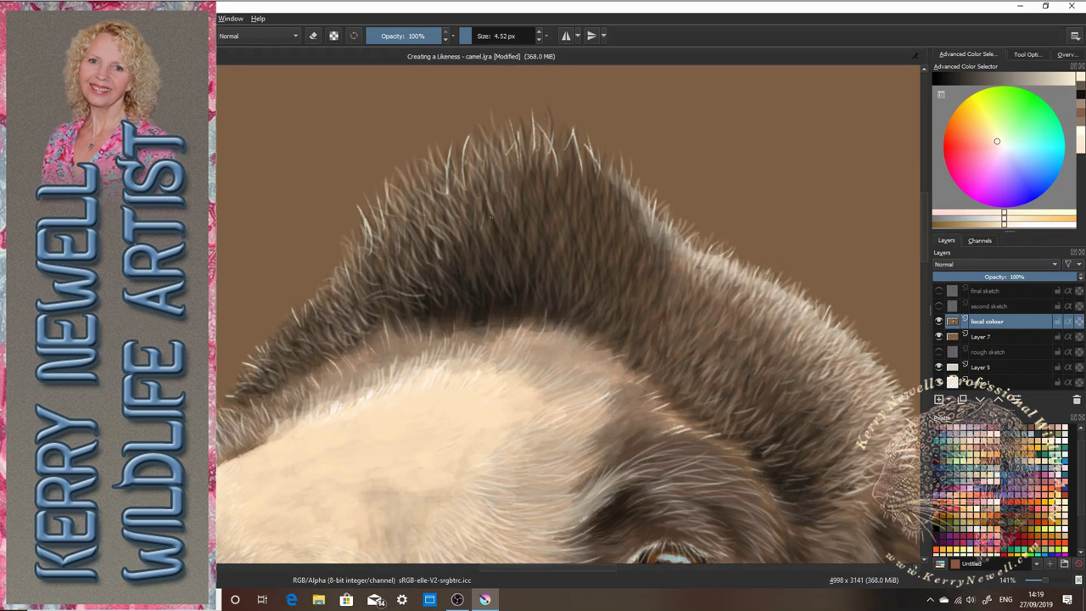
left_click_drag(497, 239, 490, 211)
left_click_drag(505, 234, 497, 209)
mouse_move(518, 217)
left_mouse_down()
mouse_move(510, 204)
mouse_move(520, 179)
left_mouse_up()
left_click_drag(524, 202, 516, 174)
mouse_move(548, 203)
left_mouse_down()
mouse_move(538, 166)
mouse_move(527, 179)
left_mouse_up()
mouse_move(550, 208)
left_mouse_down()
mouse_move(547, 176)
mouse_move(561, 158)
left_mouse_up()
left_click_drag(556, 194, 560, 140)
mouse_move(563, 200)
left_mouse_down()
mouse_move(553, 176)
mouse_move(552, 189)
left_mouse_up()
left_click_drag(578, 189, 576, 173)
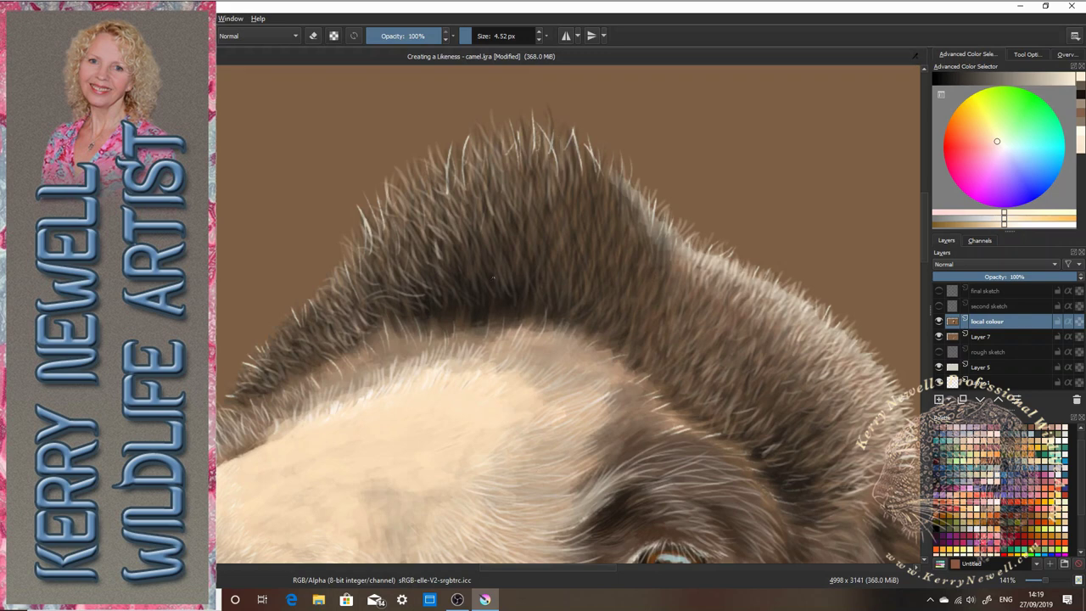
- Paint pale cream hairs through the middle of the crown tuft, above the dark band at its base
mouse_move(429, 280)
left_mouse_down()
mouse_move(420, 253)
mouse_move(430, 252)
left_mouse_up()
left_click_drag(460, 257, 446, 240)
mouse_move(473, 265)
left_mouse_down()
mouse_move(467, 248)
mouse_move(446, 244)
left_mouse_up()
mouse_move(472, 271)
left_mouse_down()
mouse_move(456, 244)
mouse_move(510, 208)
left_mouse_up()
mouse_move(502, 256)
left_mouse_down()
mouse_move(497, 224)
mouse_move(478, 229)
left_mouse_up()
mouse_move(495, 280)
left_mouse_down()
mouse_move(483, 248)
mouse_move(523, 207)
left_mouse_up()
mouse_move(539, 205)
left_mouse_down()
mouse_move(536, 173)
mouse_move(548, 170)
left_mouse_up()
left_click_drag(543, 245, 536, 216)
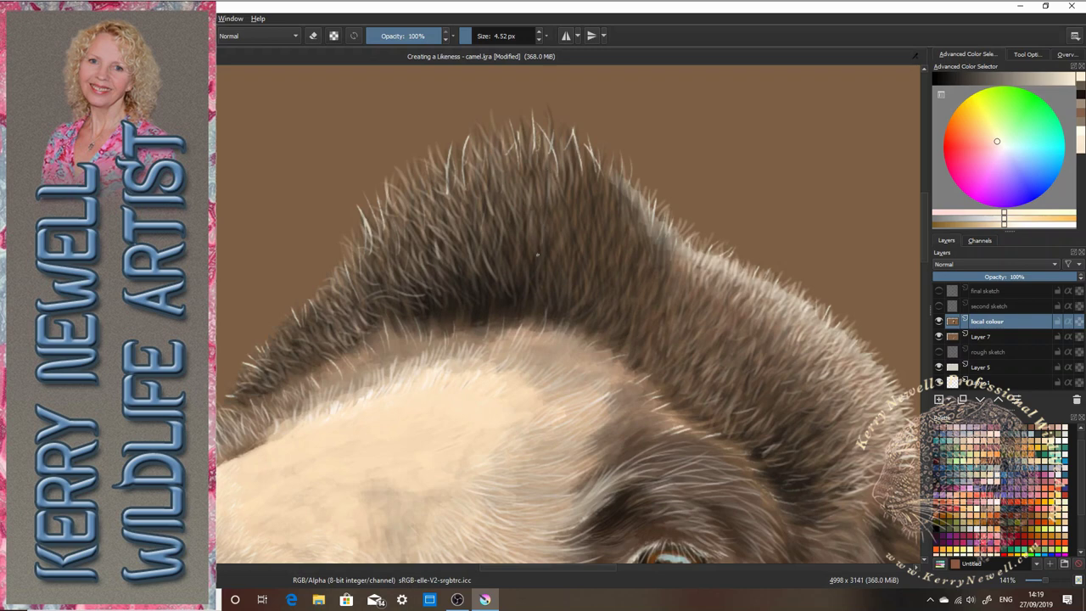
left_click_drag(546, 264, 544, 234)
mouse_move(525, 279)
left_mouse_down()
mouse_move(512, 236)
mouse_move(505, 247)
left_mouse_up()
mouse_move(555, 224)
left_mouse_down()
mouse_move(552, 190)
mouse_move(569, 156)
left_mouse_up()
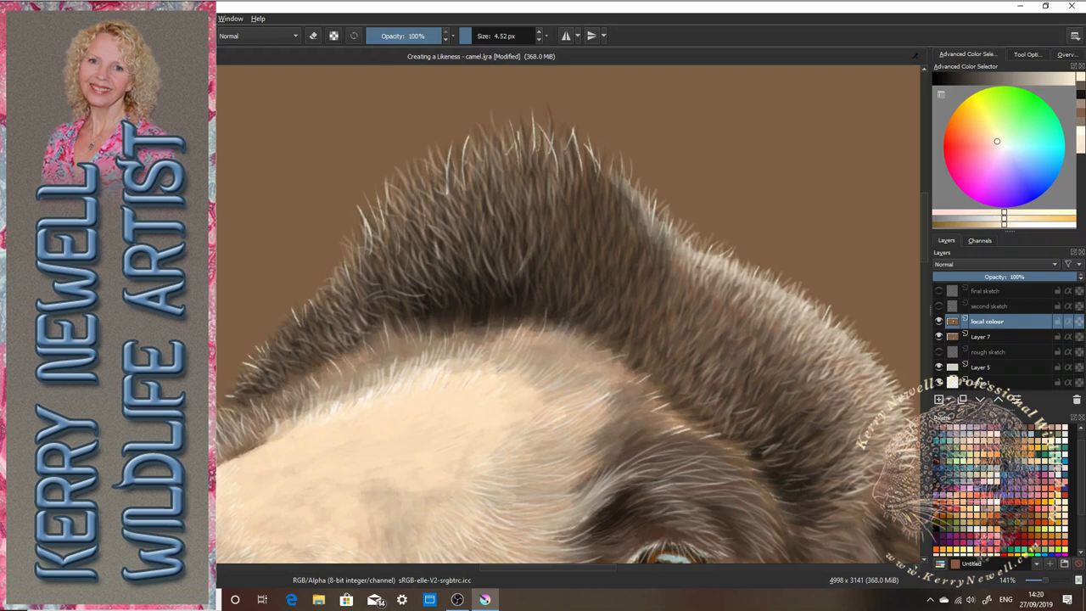
- Add pale cream hairs behind the crown tuft's peak and stray wisps sticking out from its front edge
left_click_drag(566, 195, 562, 161)
left_click_drag(579, 202, 575, 161)
left_click_drag(591, 209, 589, 175)
left_click_drag(600, 197, 596, 178)
left_click_drag(356, 251, 329, 238)
left_click_drag(362, 240, 342, 232)
mouse_move(338, 280)
left_mouse_down()
mouse_move(321, 263)
mouse_move(318, 289)
left_mouse_up()
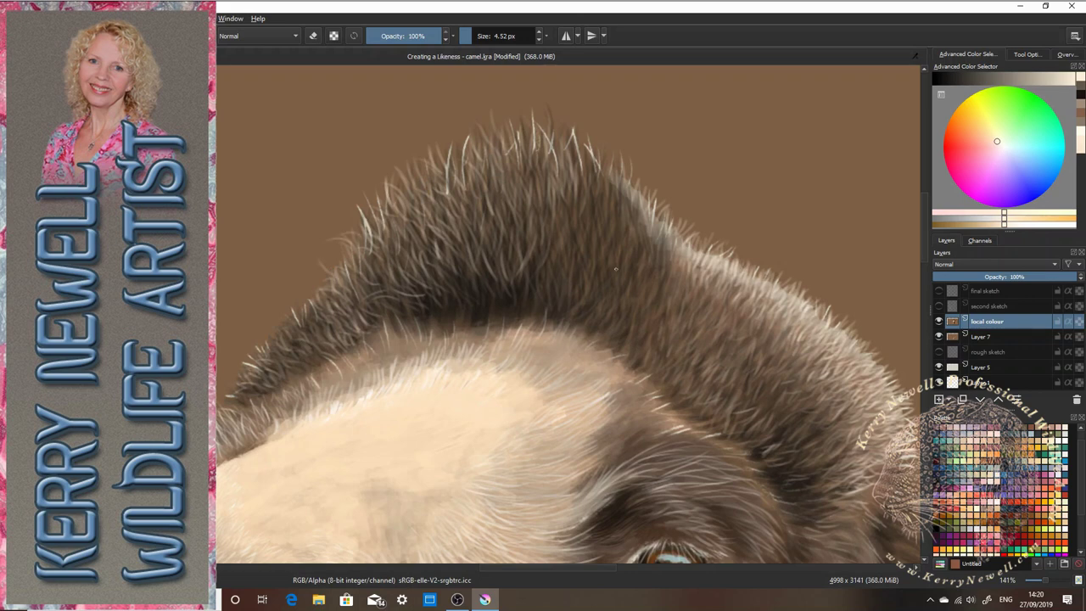
- Paint longer curved pale hairs across the lower front and centre of the crown tuft
left_click_drag(429, 282, 402, 256)
mouse_move(422, 287)
left_mouse_down()
mouse_move(374, 279)
mouse_move(419, 271)
left_mouse_up()
mouse_move(430, 241)
left_mouse_down()
mouse_move(408, 230)
mouse_move(396, 245)
left_mouse_up()
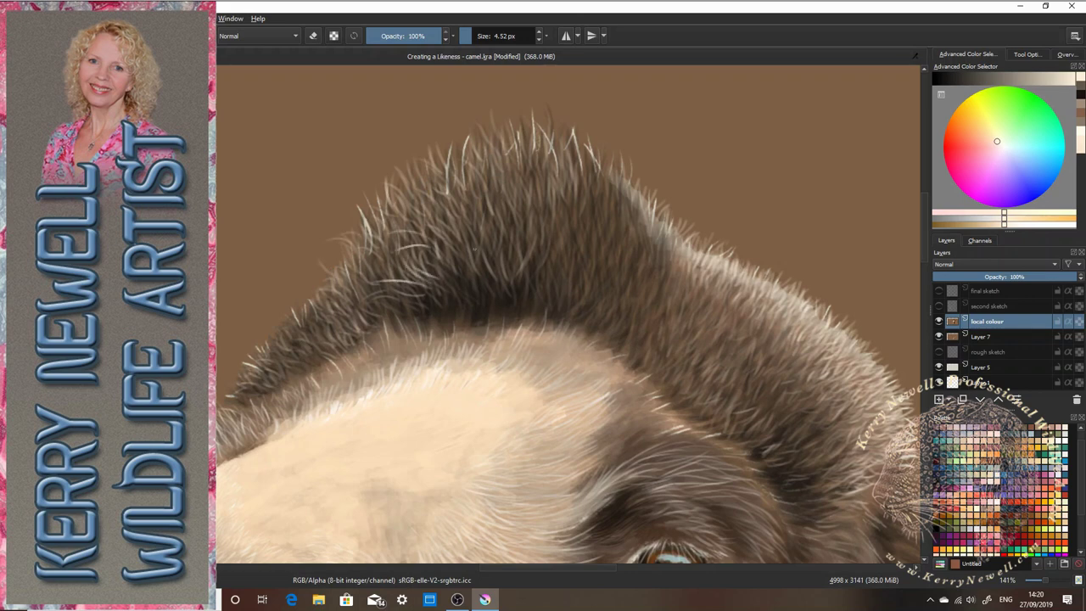
left_click_drag(474, 255, 468, 218)
mouse_move(462, 278)
left_mouse_down()
mouse_move(443, 256)
mouse_move(491, 234)
left_mouse_up()
mouse_move(536, 290)
left_mouse_down()
mouse_move(525, 261)
mouse_move(541, 265)
mouse_move(545, 224)
left_mouse_up()
mouse_move(564, 269)
left_mouse_down()
mouse_move(561, 237)
mouse_move(524, 214)
left_mouse_up()
mouse_move(523, 242)
left_mouse_down()
mouse_move(519, 224)
mouse_move(546, 188)
left_mouse_up()
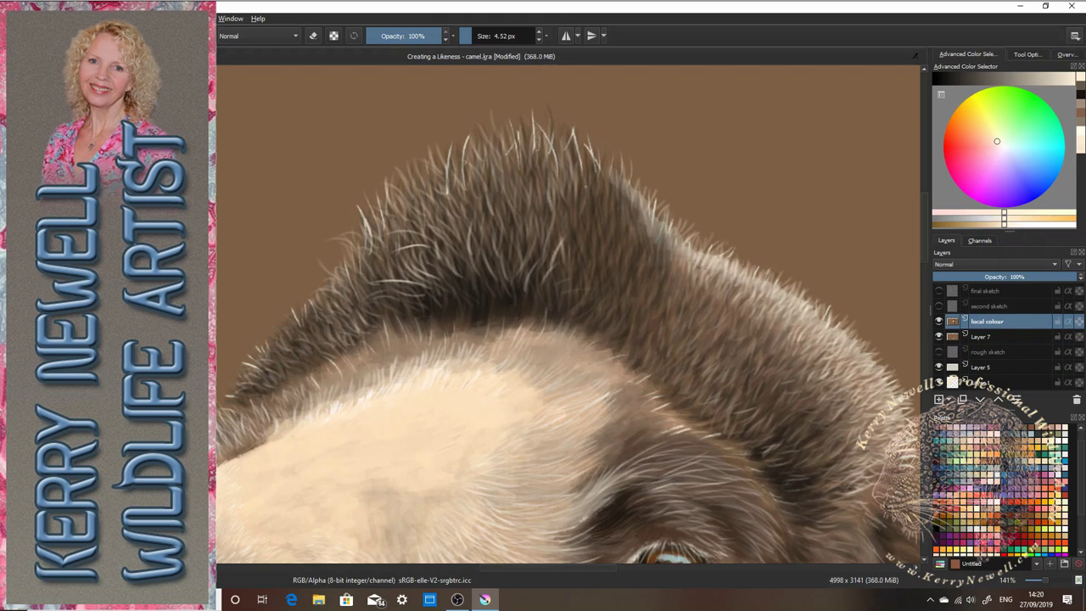
- Paint pale hairs up through the rear half of the crown tuft, behind its centre
left_click_drag(566, 224, 567, 200)
left_click_drag(586, 229, 581, 208)
left_click_drag(576, 224, 572, 199)
mouse_move(579, 292)
left_mouse_down()
mouse_move(566, 253)
mouse_move(587, 292)
mouse_move(582, 264)
left_mouse_up()
left_click_drag(590, 269, 587, 248)
left_click_drag(577, 259, 574, 225)
left_click_drag(593, 258, 585, 237)
mouse_move(592, 251)
left_mouse_down()
mouse_move(589, 220)
mouse_move(556, 213)
left_mouse_up()
left_click_drag(596, 223, 574, 178)
left_click_drag(597, 214, 593, 183)
- Fill the lower rear of the crown tuft with pale hairs, working up from the forehead edge
left_click_drag(607, 296, 594, 259)
left_click_drag(598, 324, 587, 307)
left_click_drag(621, 319, 608, 300)
left_click_drag(614, 311, 607, 292)
left_click_drag(610, 297, 602, 268)
mouse_move(633, 331)
left_mouse_down()
mouse_move(618, 316)
mouse_move(619, 329)
left_mouse_up()
mouse_move(625, 320)
left_mouse_down()
mouse_move(587, 233)
mouse_move(598, 234)
left_mouse_up()
left_click_drag(600, 237, 595, 214)
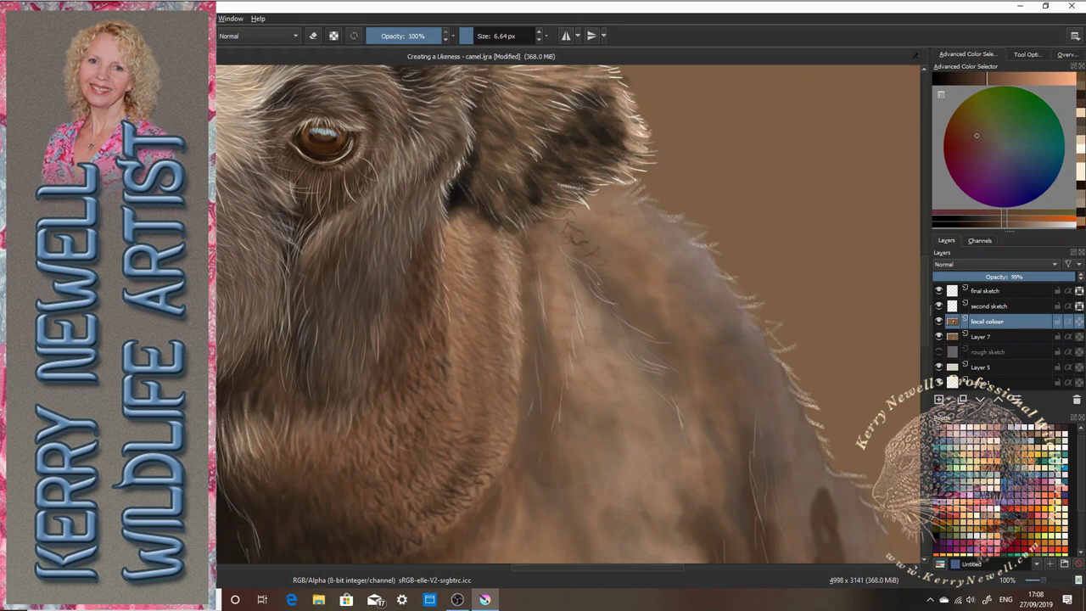
- Paint short brown curls on the upper neck below the ear, enlarging the brush to 18.22 px partway through
left_click_drag(585, 225, 590, 212)
mouse_move(605, 249)
left_mouse_down()
mouse_move(629, 270)
mouse_move(613, 217)
left_mouse_up()
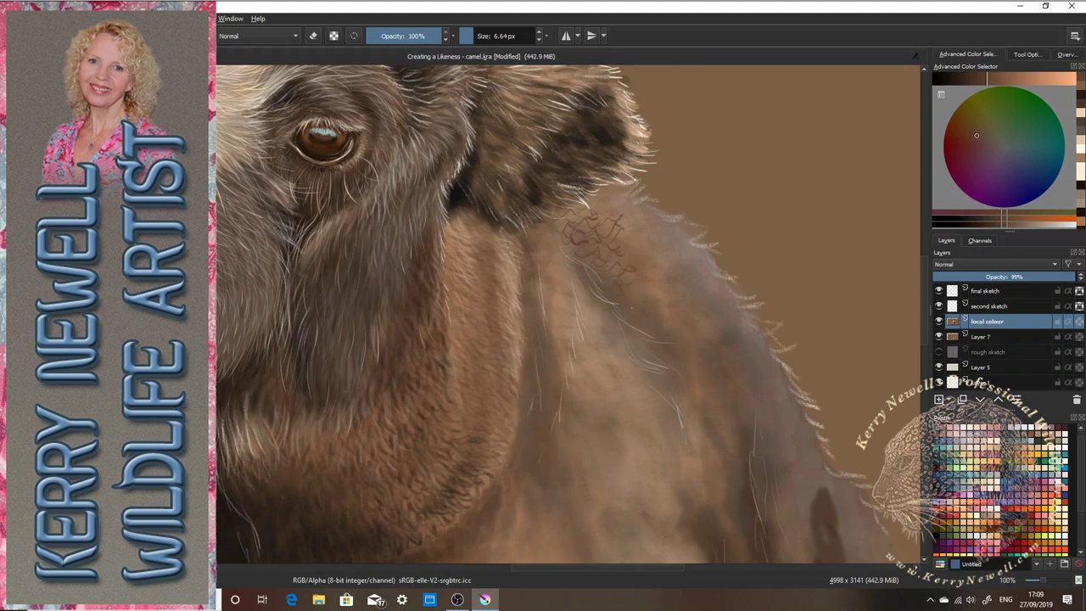
left_click(479, 36)
mouse_move(638, 302)
left_mouse_down()
mouse_move(570, 240)
mouse_move(602, 207)
mouse_move(646, 243)
mouse_move(645, 219)
left_mouse_up()
left_click_drag(636, 280, 663, 269)
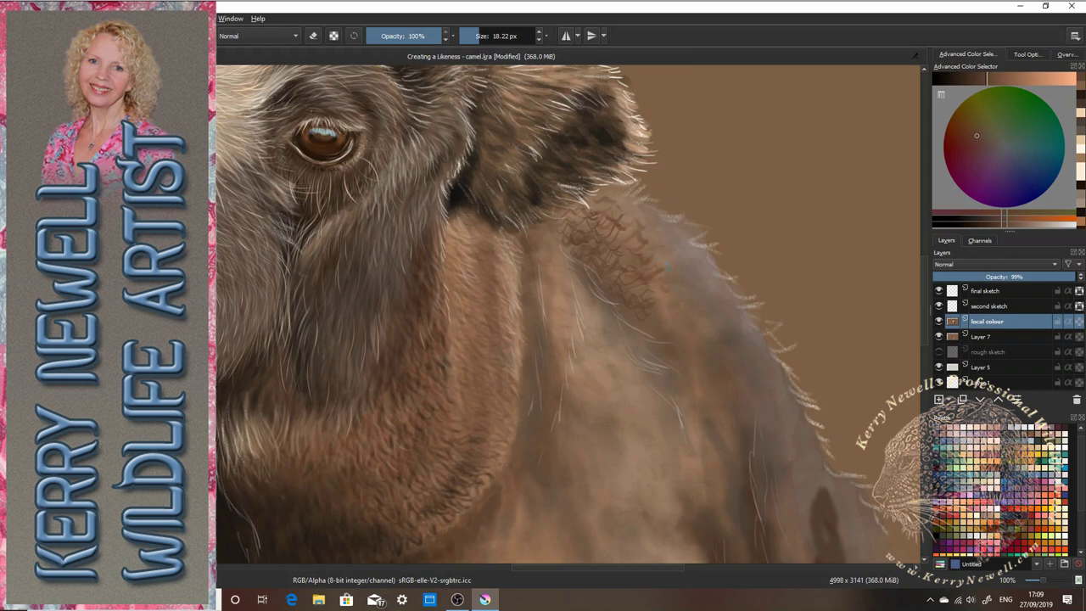
- Paint brown curls down the front of the neck, just behind the cheek
left_click_drag(535, 236, 544, 242)
left_click_drag(536, 283, 548, 278)
left_click_drag(549, 327, 559, 319)
left_click_drag(545, 293, 561, 285)
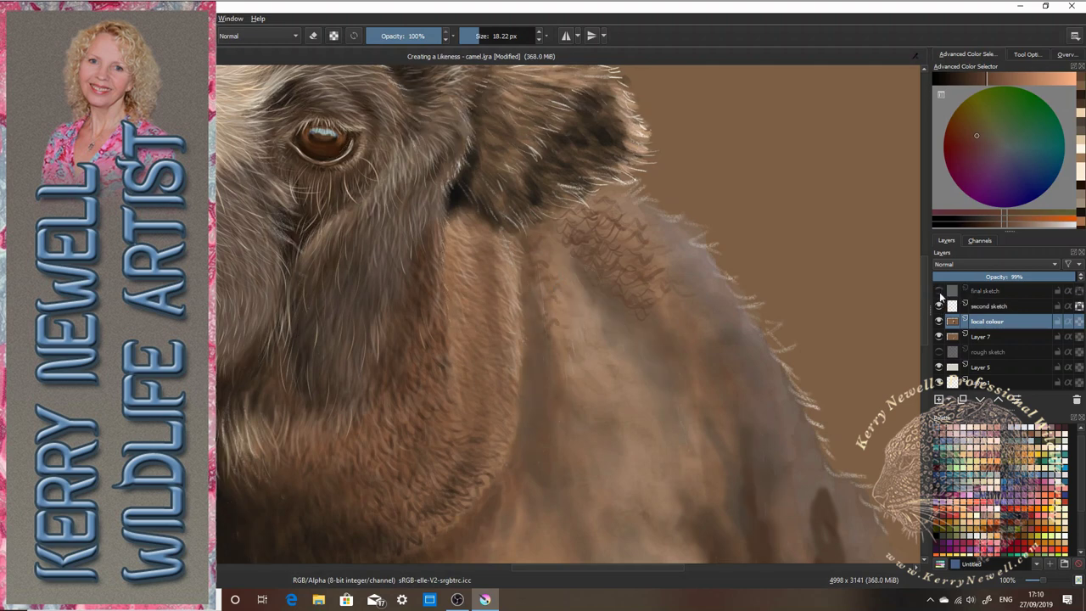
- Erase the sketched guide hairs over the neck on the final sketch layer and leave eraser mode
left_click(975, 291)
key("e")
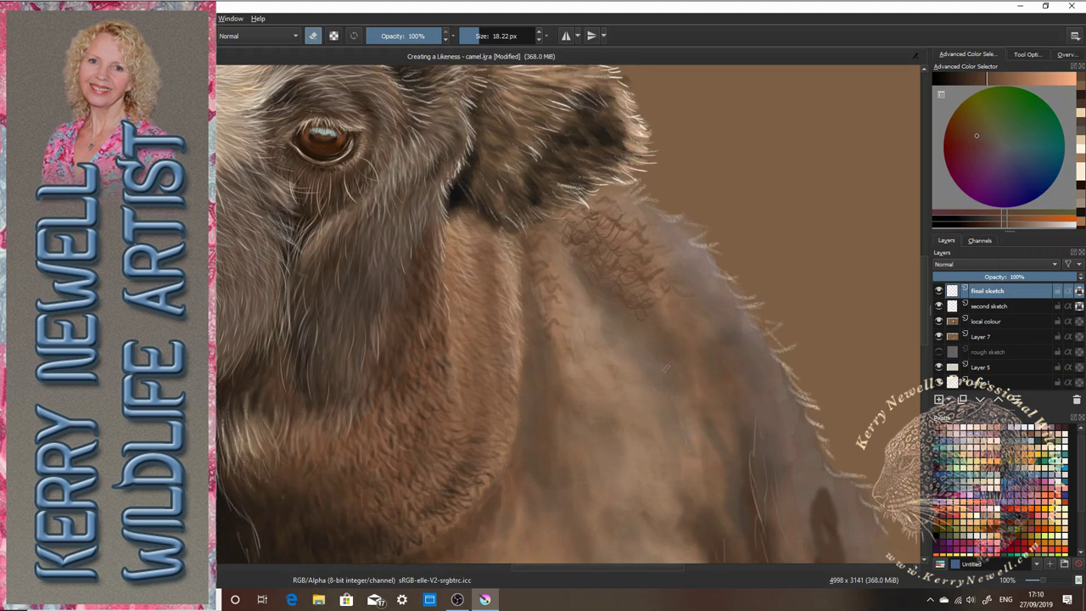
left_click(313, 37)
- Return to the local colour layer and continue the brown curls down the neck behind the cheek
left_click(1011, 322)
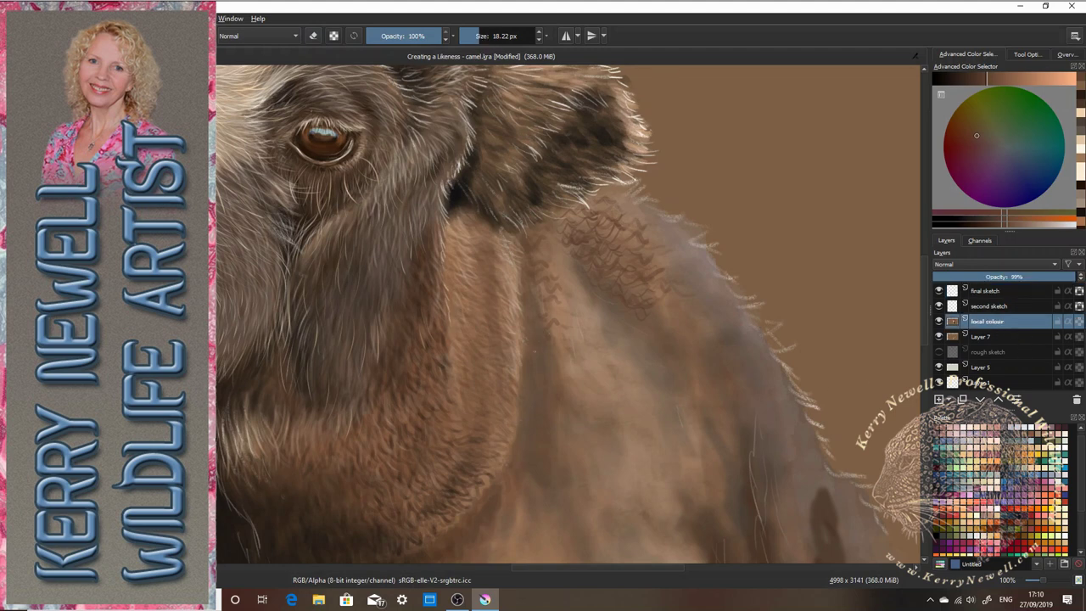
left_click_drag(555, 408, 550, 384)
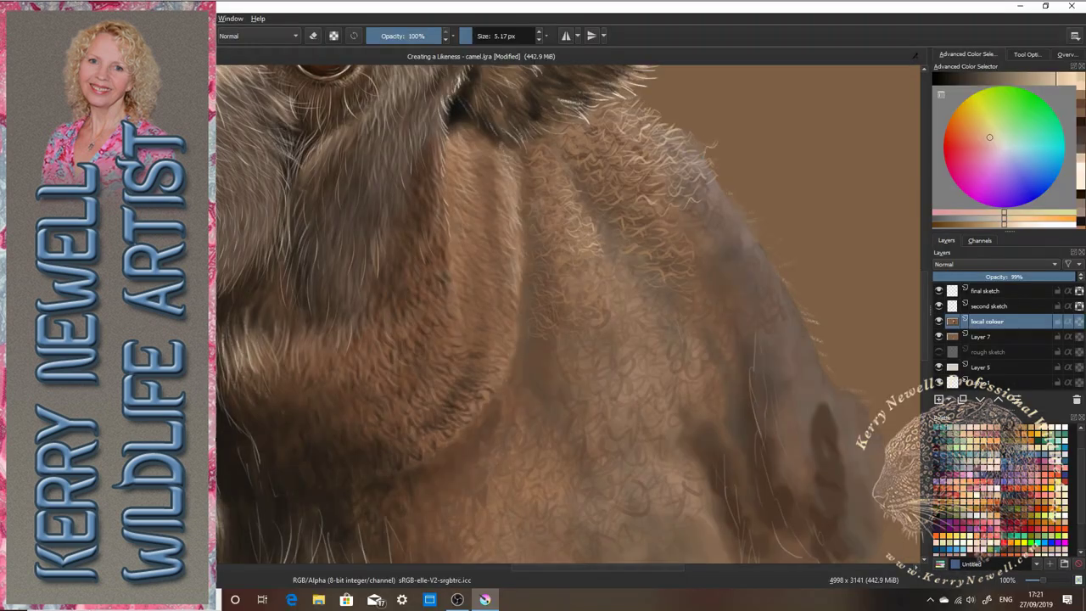
- Paint pale curly hairs on the upper back of the neck, increasing the brush size to 11.47 px
left_click_drag(658, 124, 673, 115)
left_click_drag(687, 197, 711, 185)
left_click(477, 34)
mouse_move(696, 239)
left_mouse_down()
mouse_move(710, 224)
mouse_move(709, 193)
mouse_move(727, 176)
left_mouse_up()
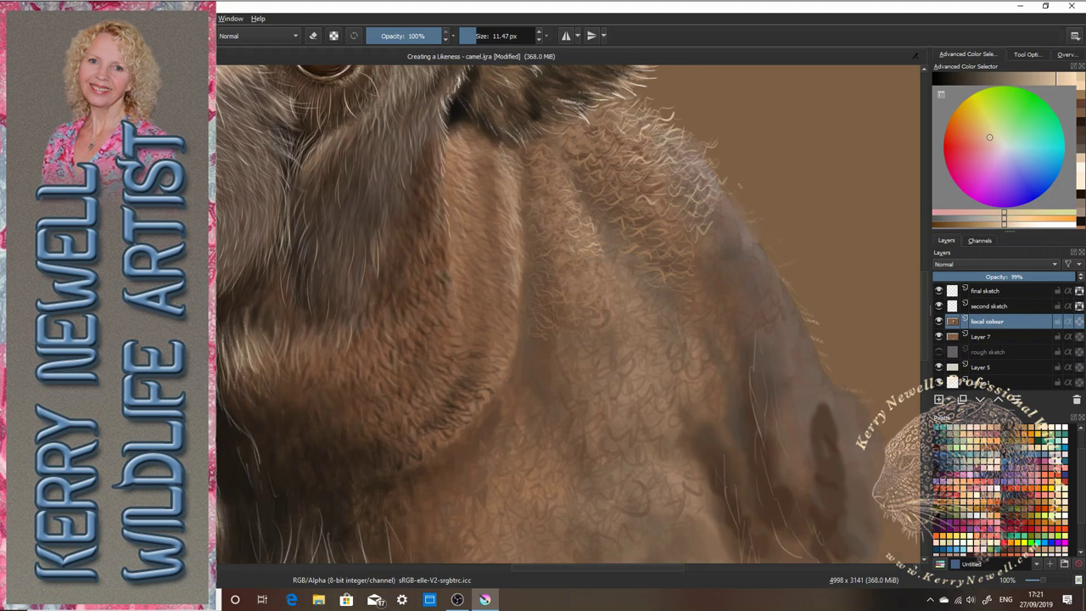
mouse_move(678, 230)
left_mouse_down()
mouse_move(694, 223)
mouse_move(692, 234)
mouse_move(697, 214)
left_mouse_up()
left_click_drag(673, 202, 698, 177)
- Add pale curly hairs on the light patch in the middle of the upper neck
mouse_move(570, 268)
left_mouse_down()
mouse_move(582, 261)
mouse_move(587, 276)
left_mouse_up()
mouse_move(581, 272)
left_mouse_down()
mouse_move(589, 267)
mouse_move(590, 285)
left_mouse_up()
left_click_drag(580, 299, 604, 262)
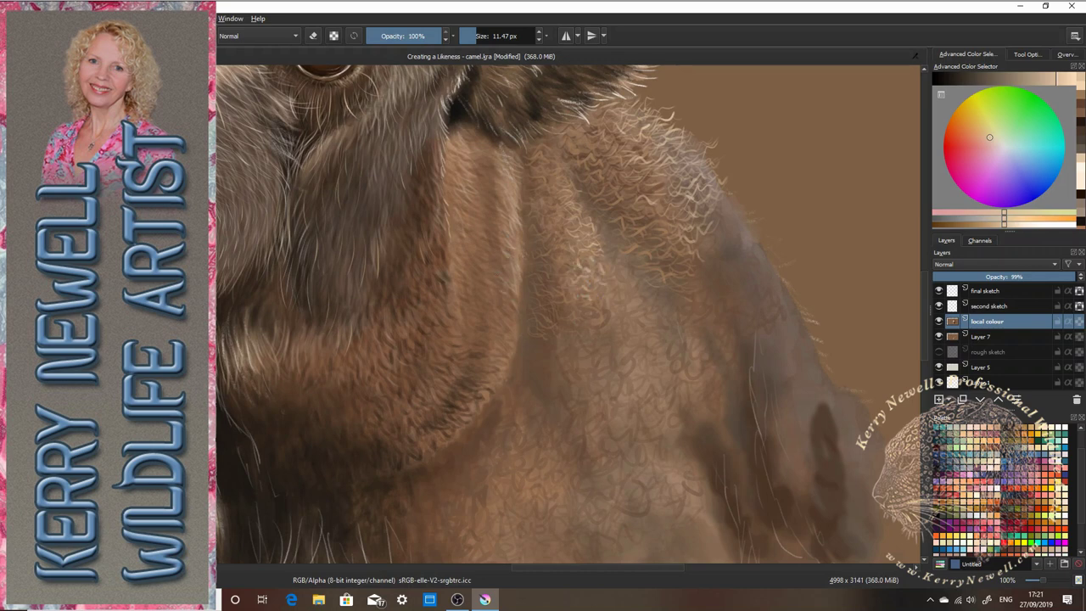
- Add pale hairs along the cheek and jaw edge and more curls on the neck beside them
left_click_drag(511, 343, 516, 318)
left_click_drag(478, 224, 489, 230)
left_click_drag(480, 275, 491, 266)
left_click_drag(450, 401, 457, 392)
left_click_drag(571, 323, 599, 306)
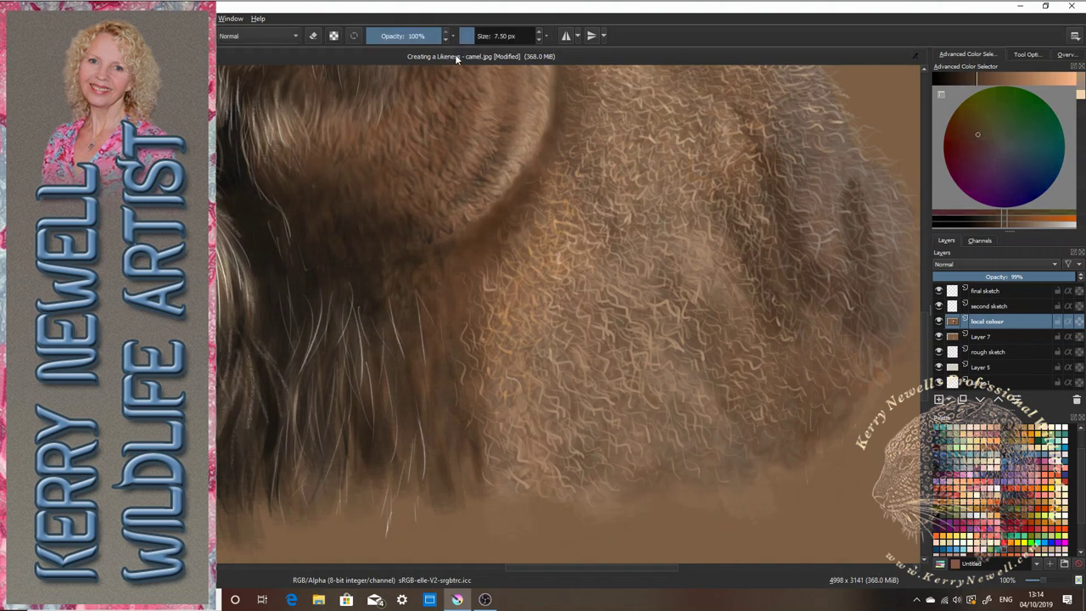
- Set the brush size to 18.22 px and the brush opacity to 57%
left_click(480, 37)
left_click(409, 35)
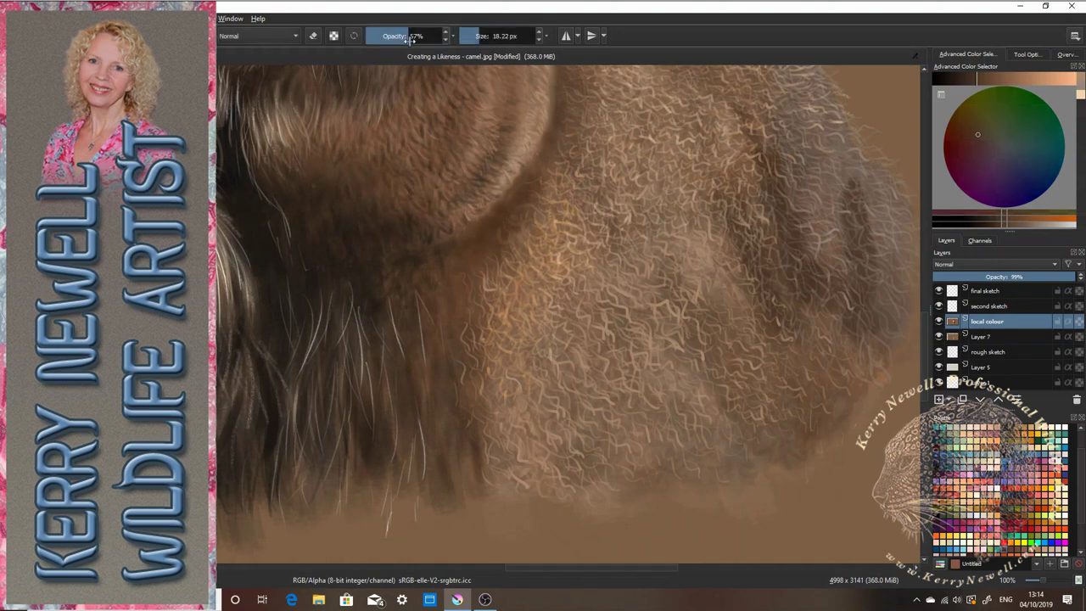
scroll(721, 360, "up", 1)
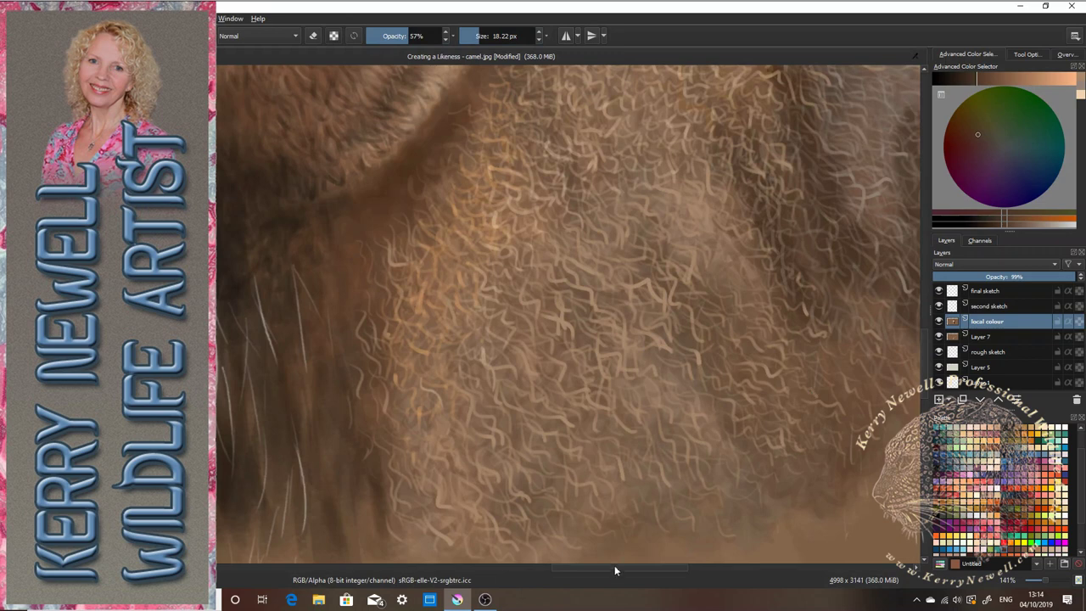
left_click_drag(614, 570, 646, 569)
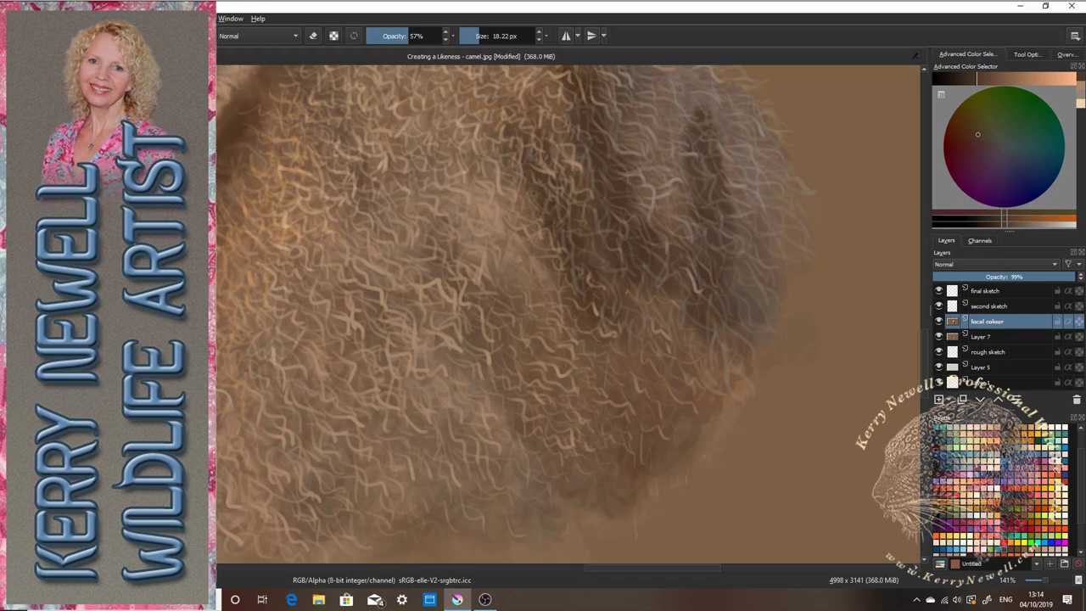
- Switch to an 85 px textured brush preset at 100% opacity and shade the lower rear neck with darker brown
key("F6")
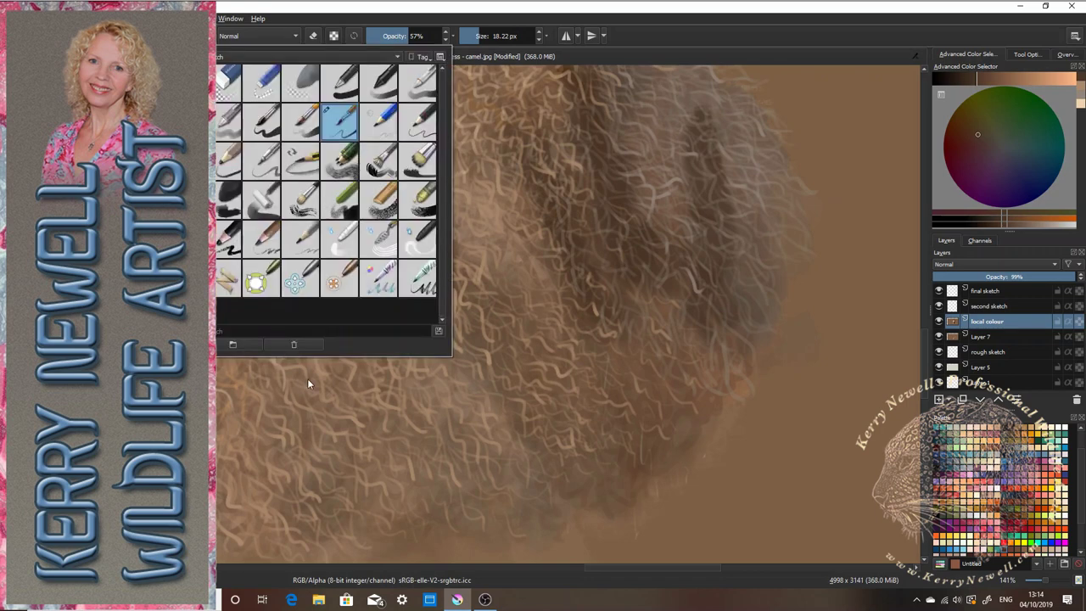
left_click(227, 201)
left_click(585, 51)
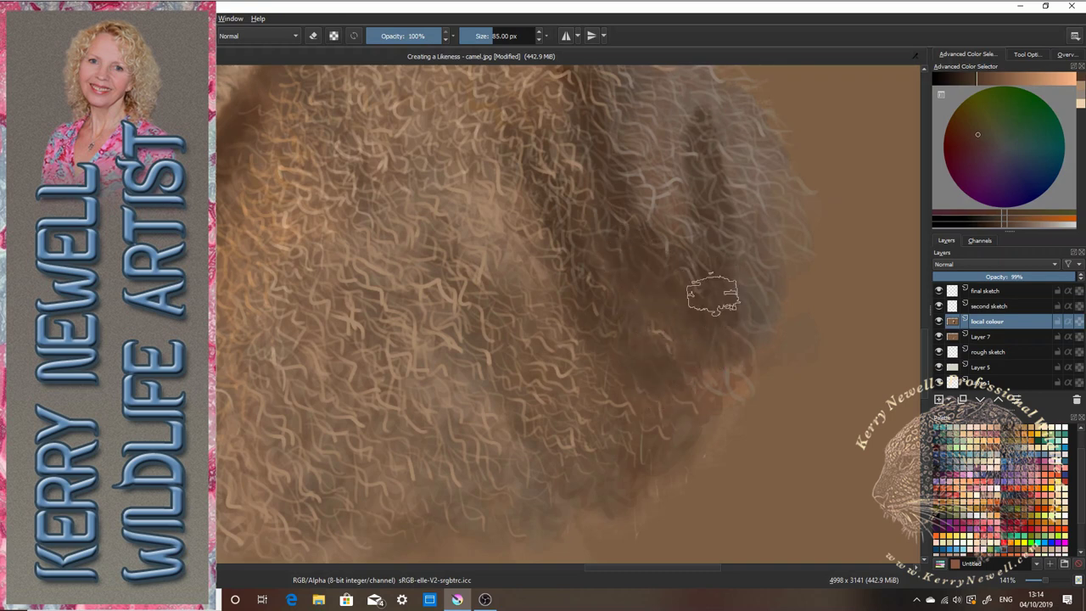
left_click_drag(977, 81, 955, 79)
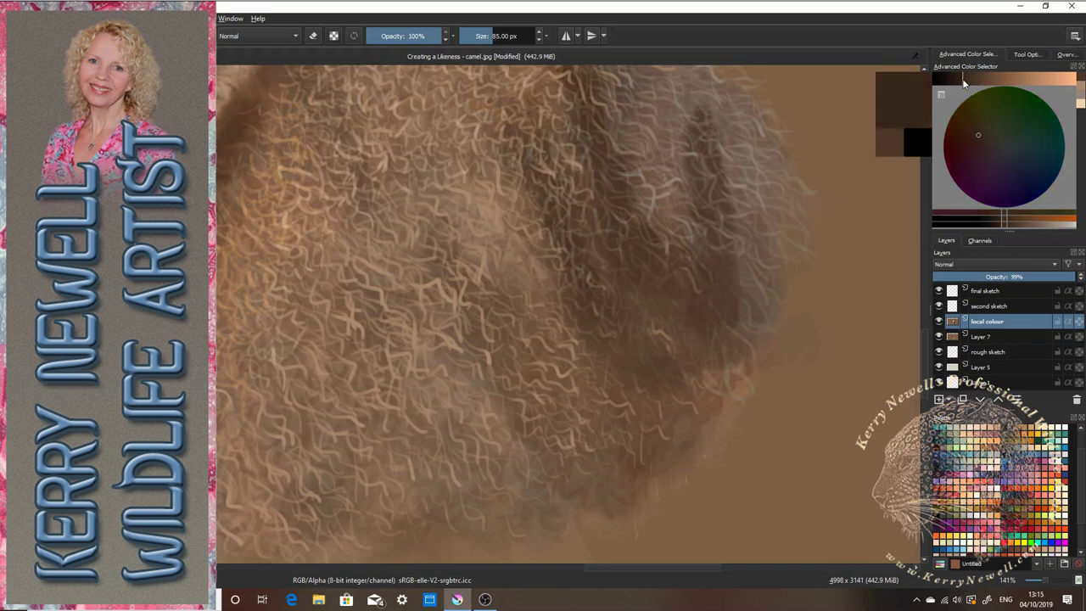